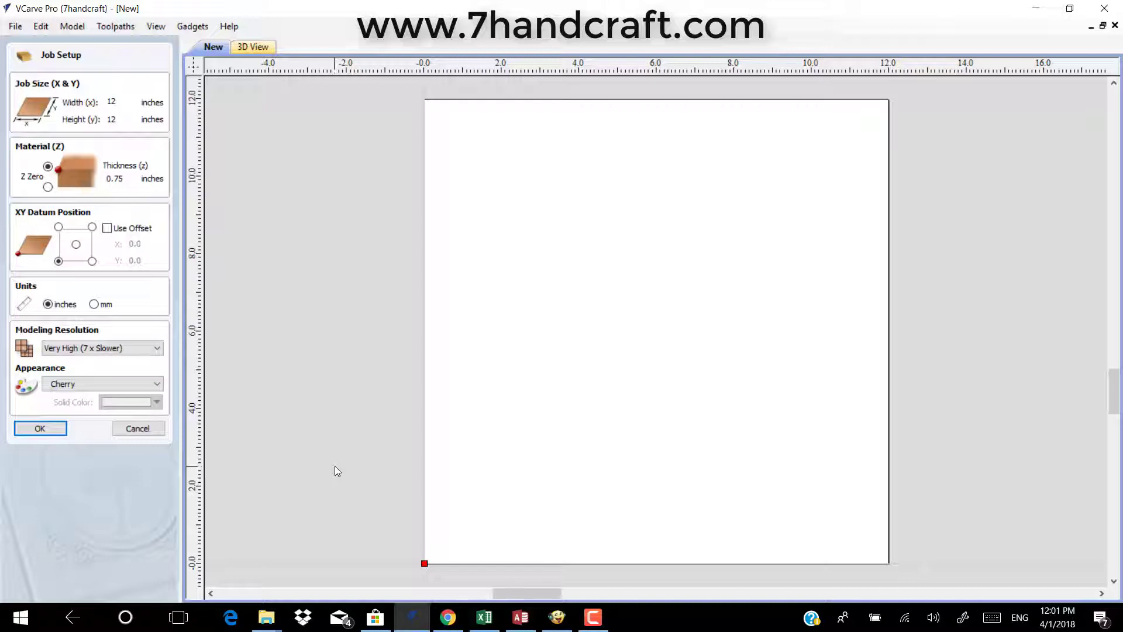
Set up a 12 x 12 inch job, 0.75 inch thick, with the XY datum at the material's lower-left corner
click(115, 101)
key(Tab)
key(Tab)
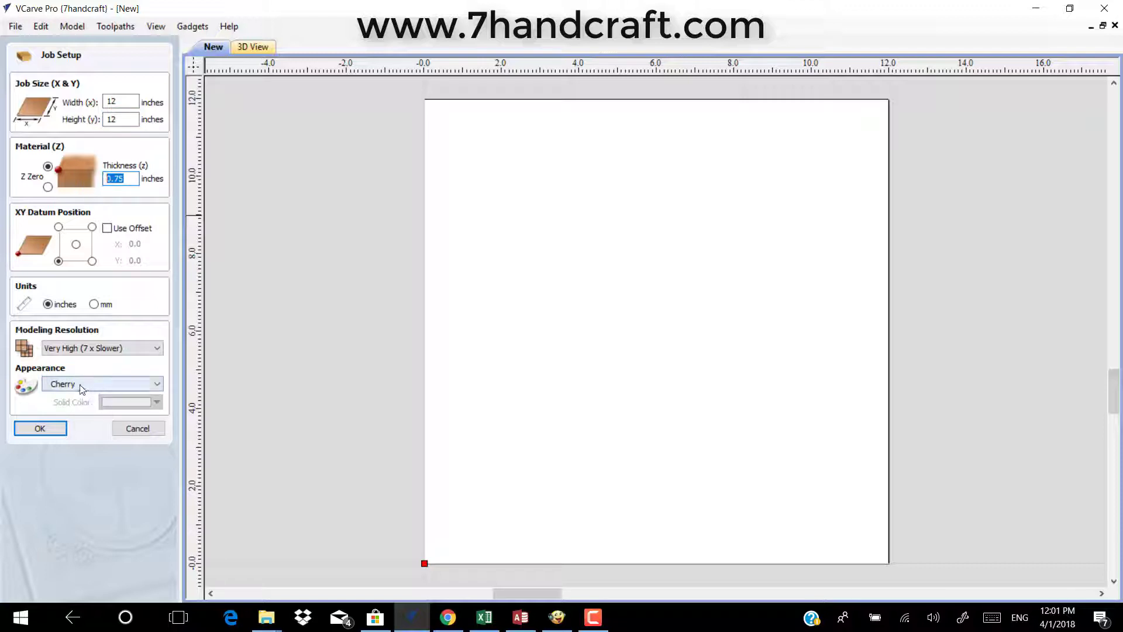
click(59, 262)
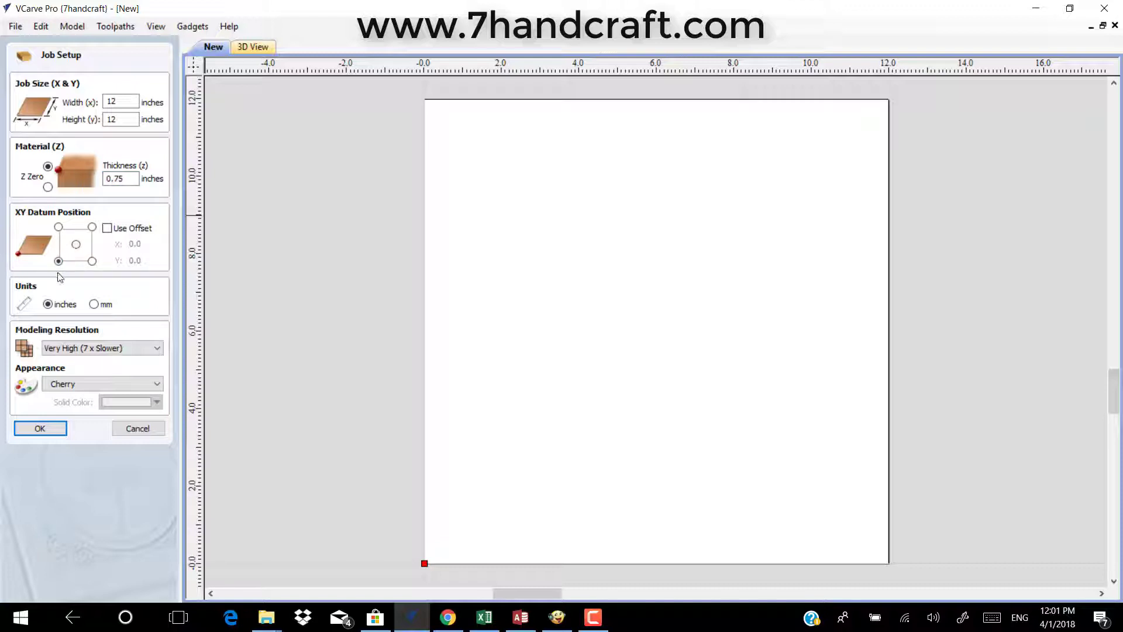
click(40, 430)
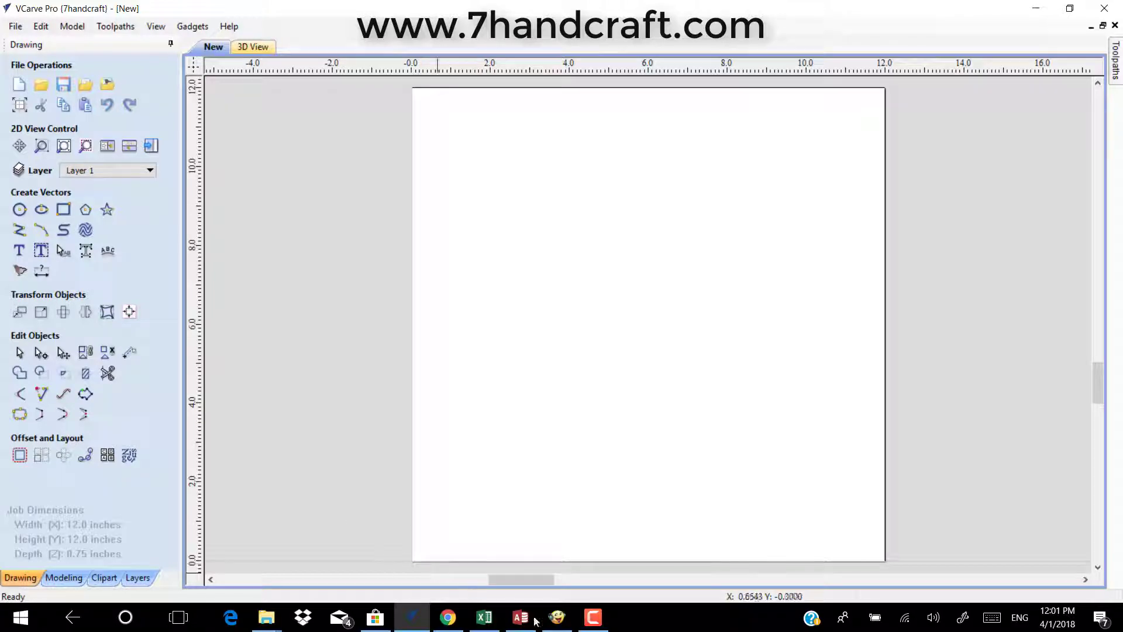
Switch to Chrome and open the Free DFX File download page on 7handcraft.com
click(448, 617)
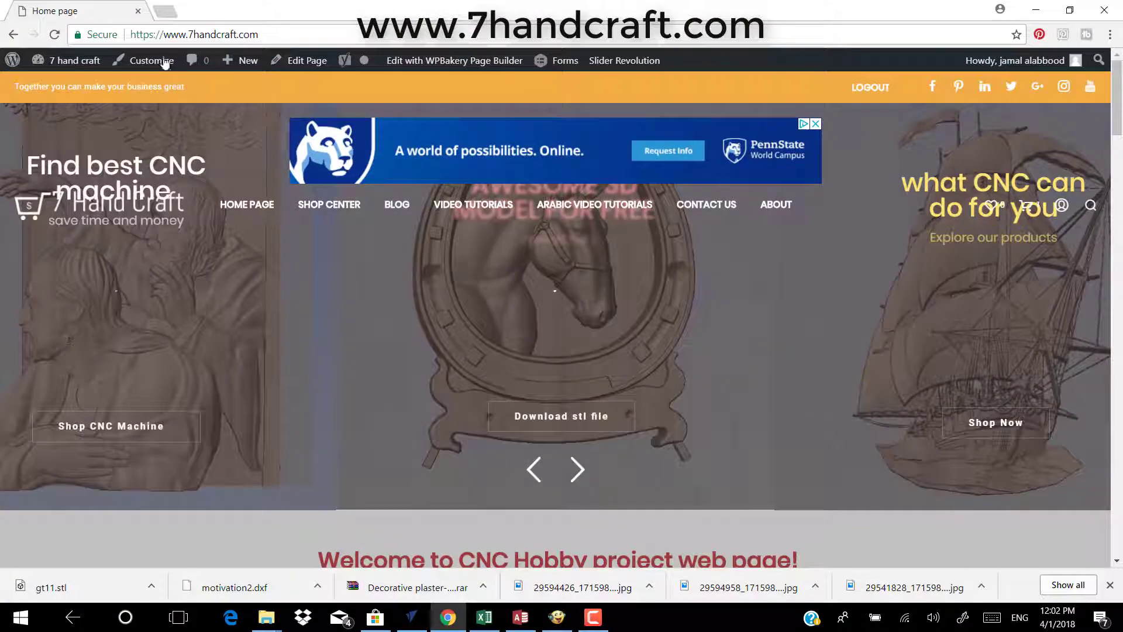
drag(281, 36, 134, 35)
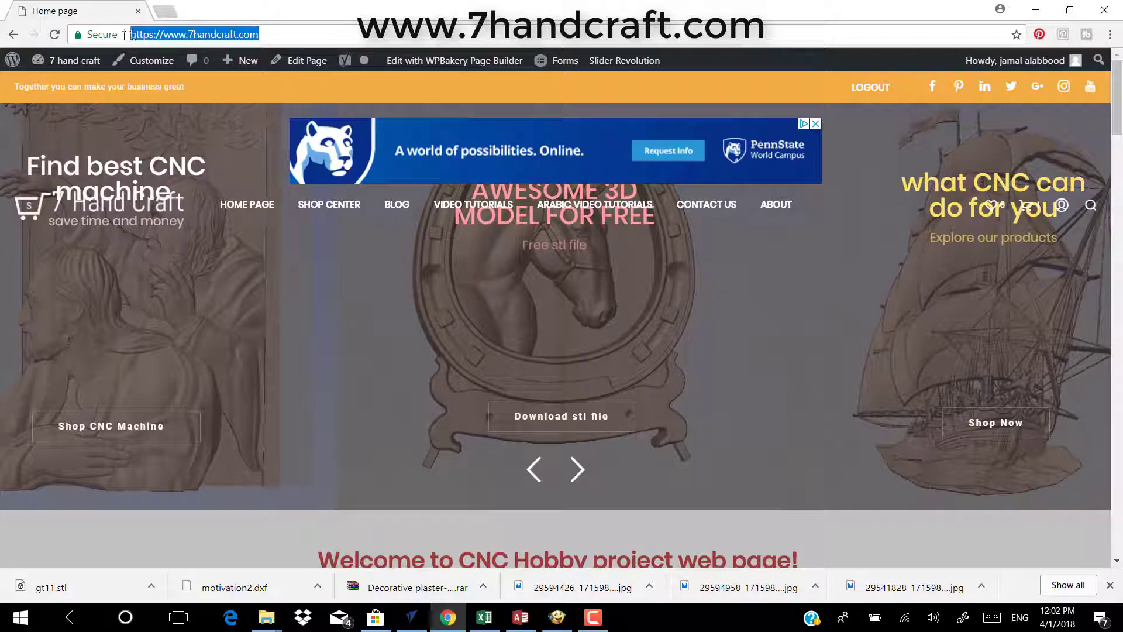
scroll(361, 253, down, 5)
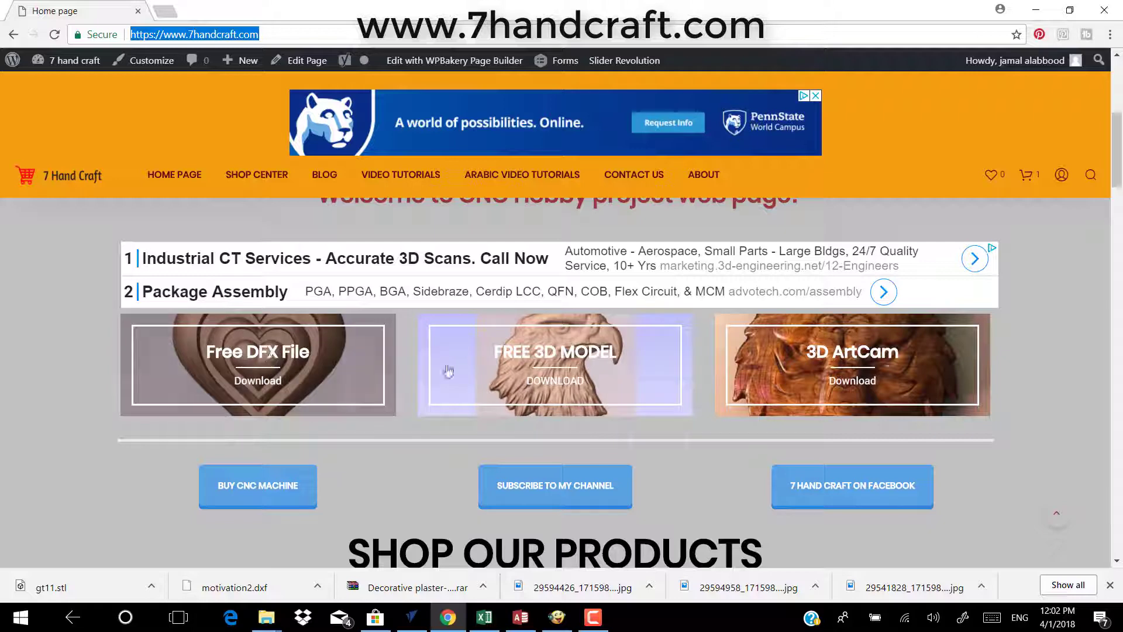
click(260, 361)
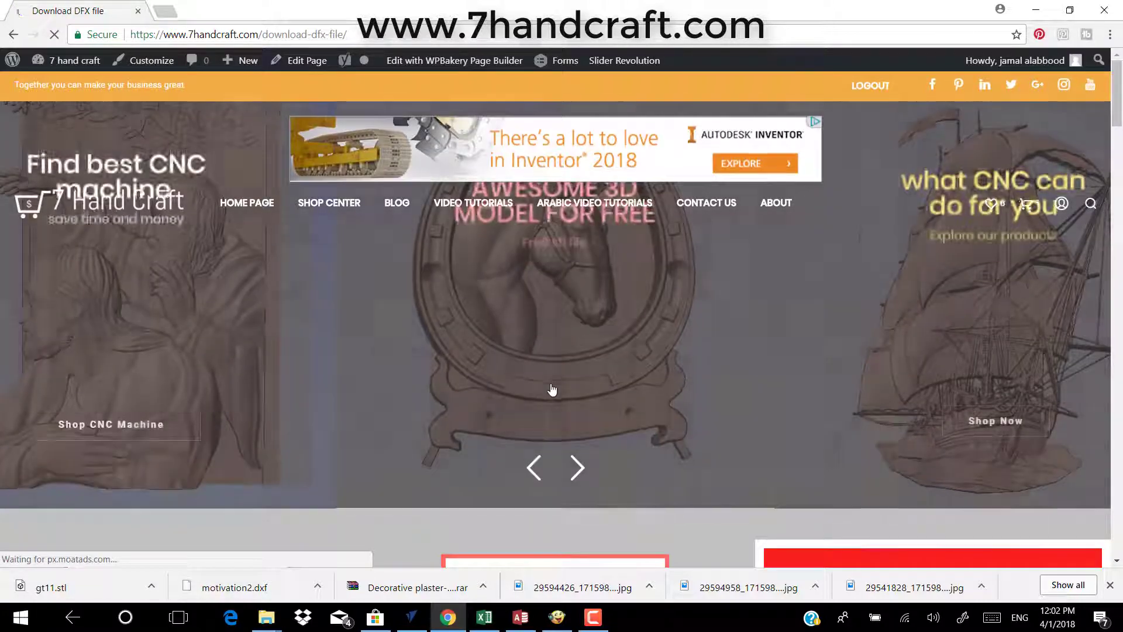
scroll(552, 390, down, 10)
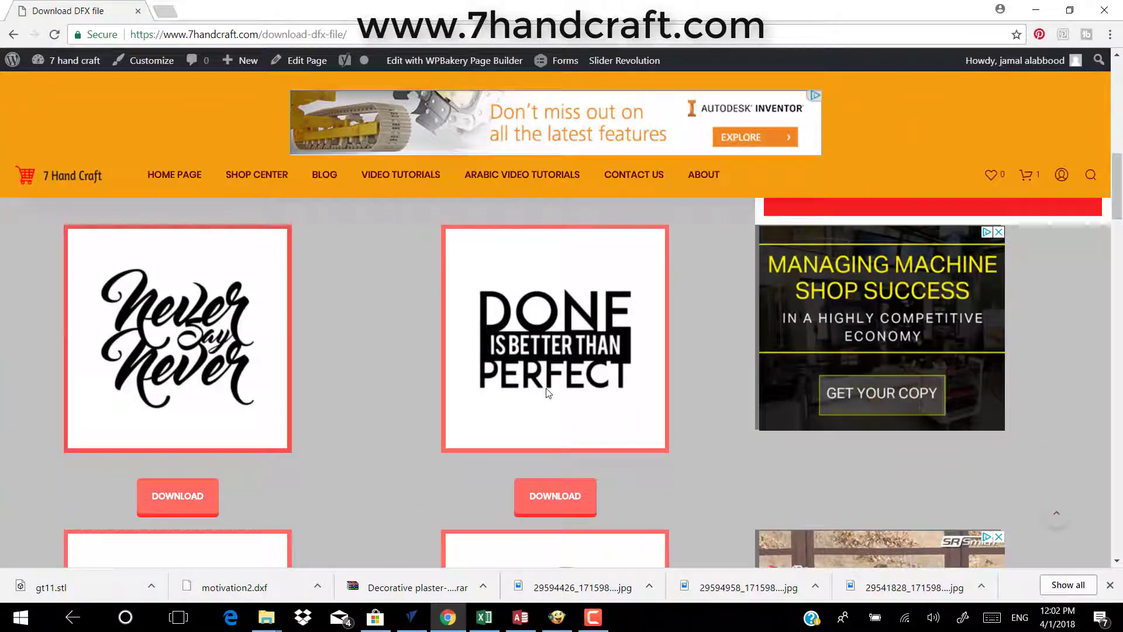
Download motivation2.dxf, the "Done is better than perfect" design, from its files.fm page
click(556, 505)
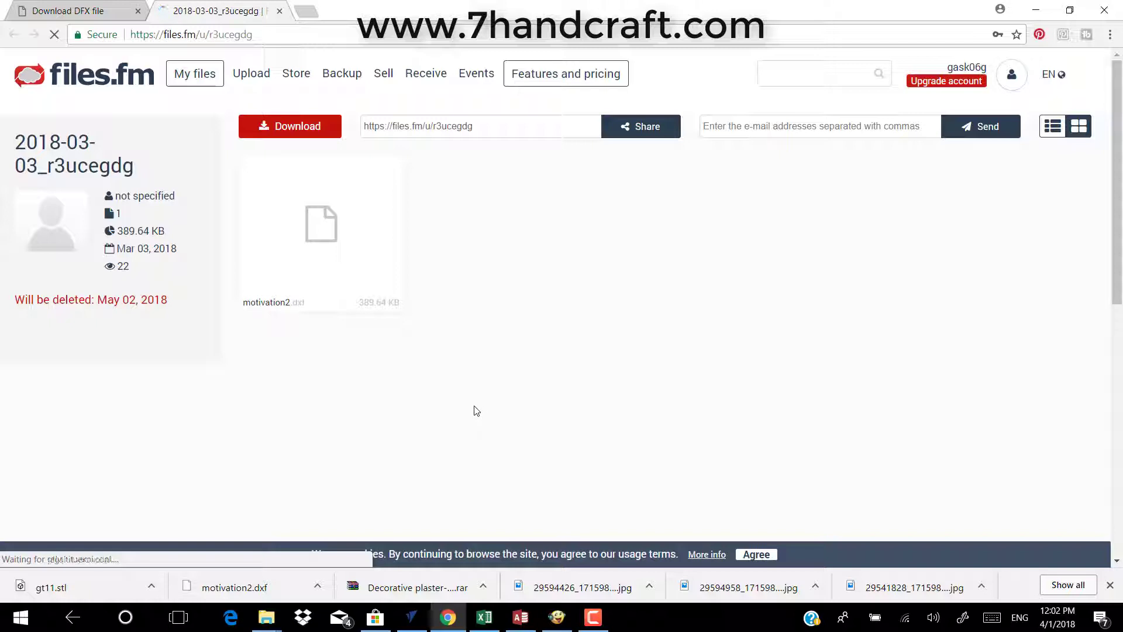
mouse_move(324, 227)
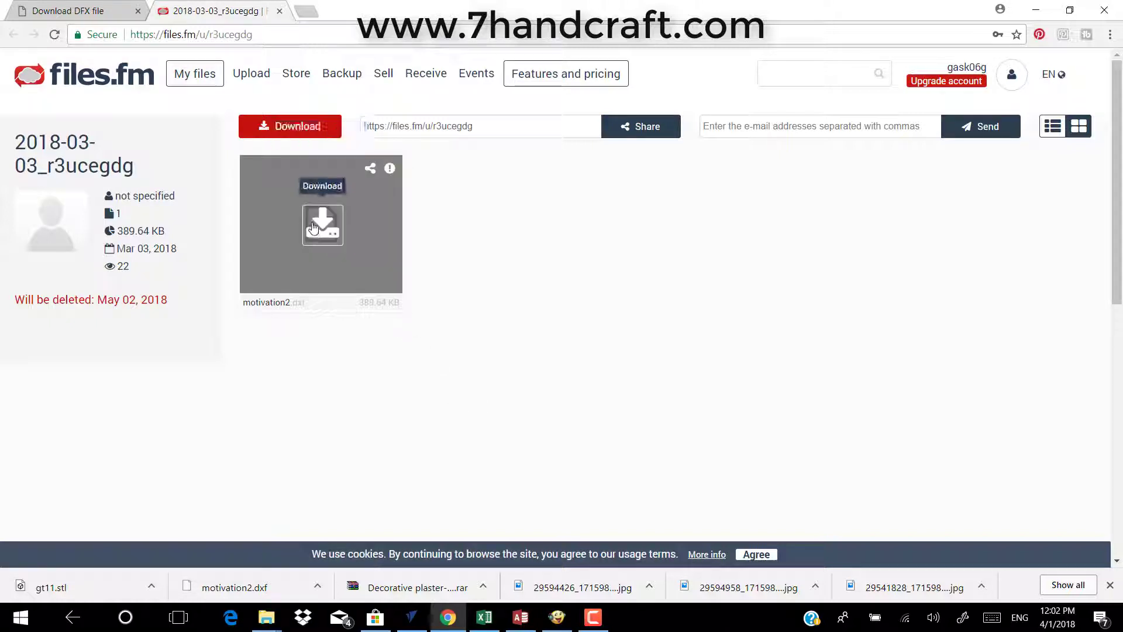
click(323, 226)
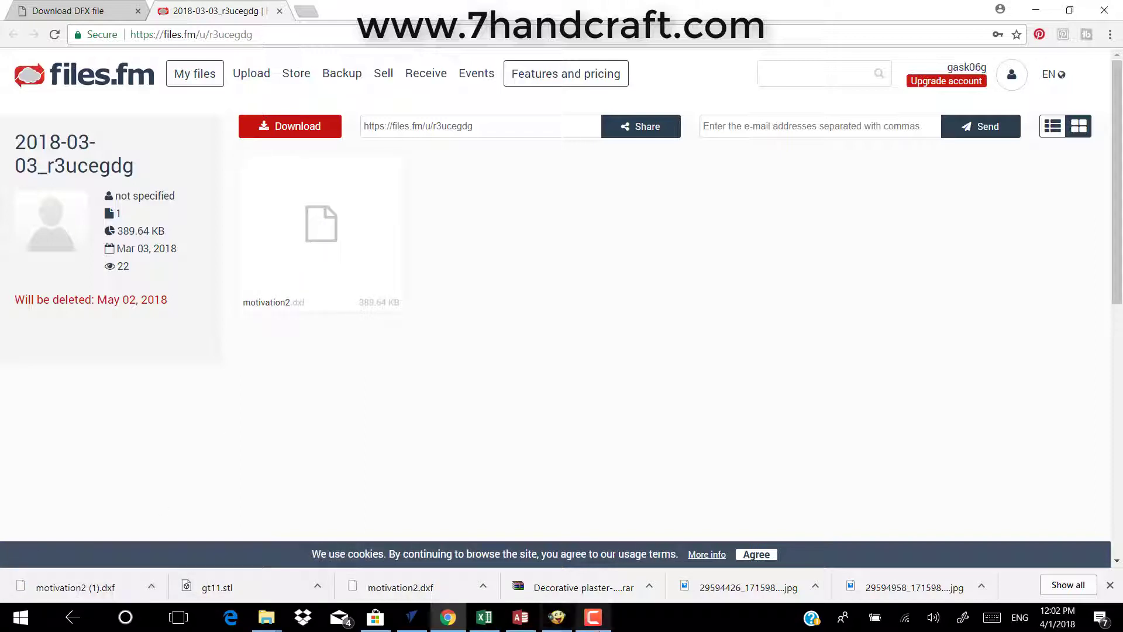
Switch back to VCarve Pro and import the vectors from motivation2.dxf in Downloads, continuing past the colour index warning
click(412, 624)
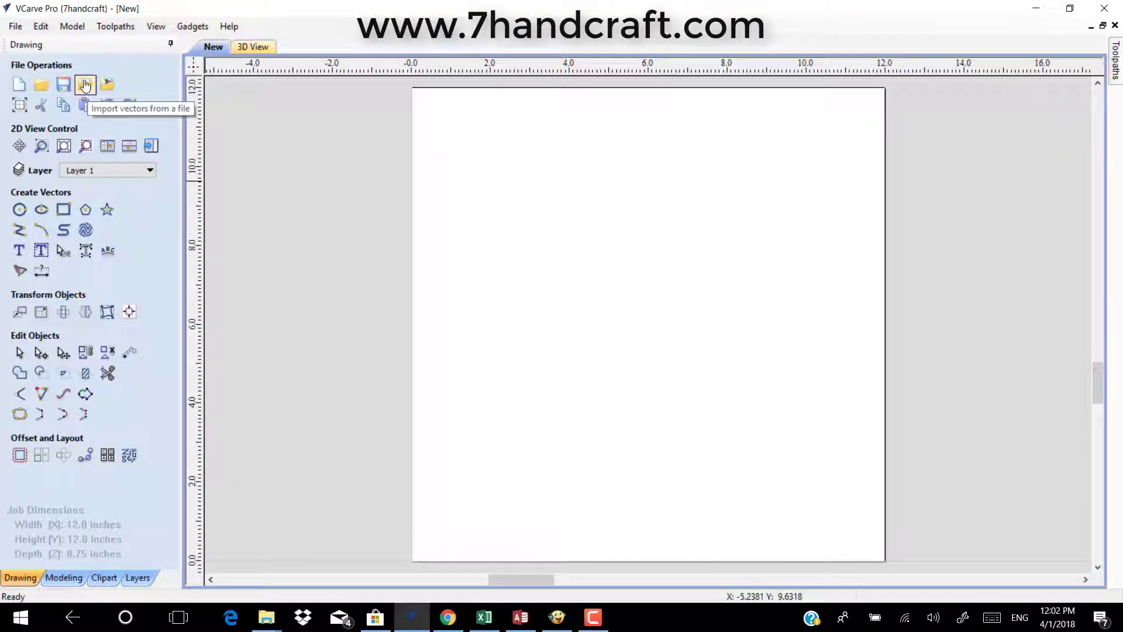
click(85, 88)
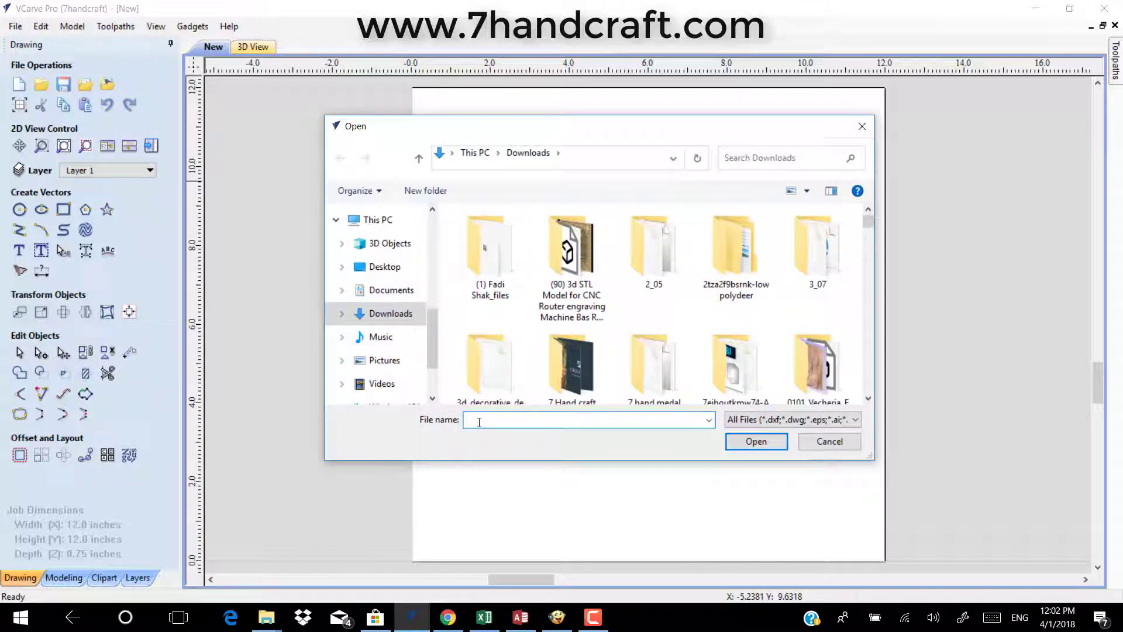
text(MO)
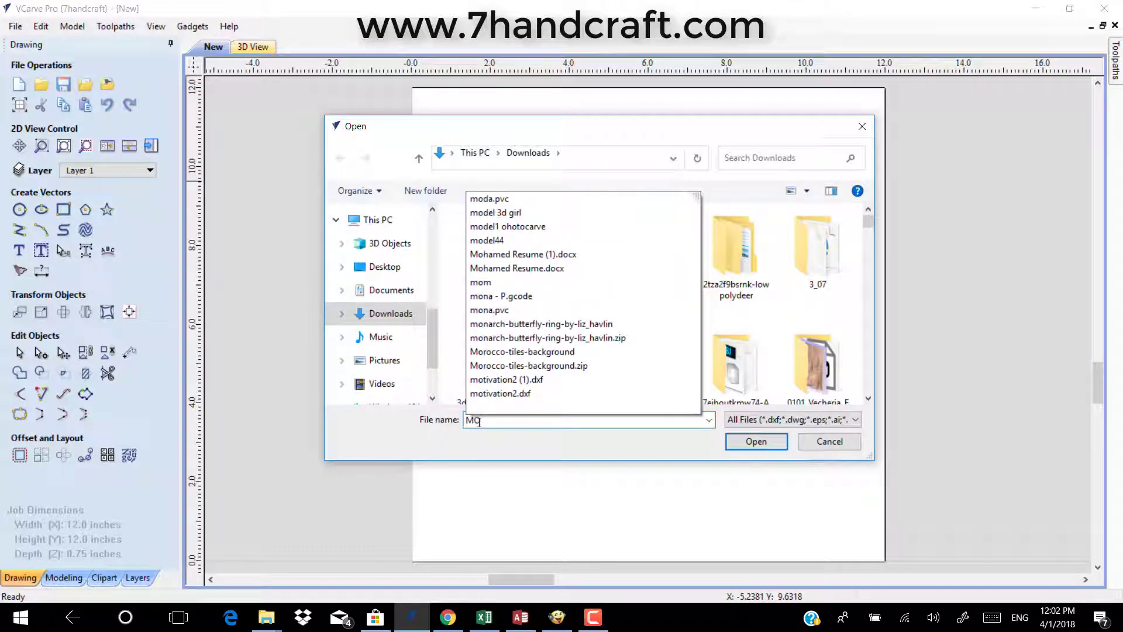
text(T)
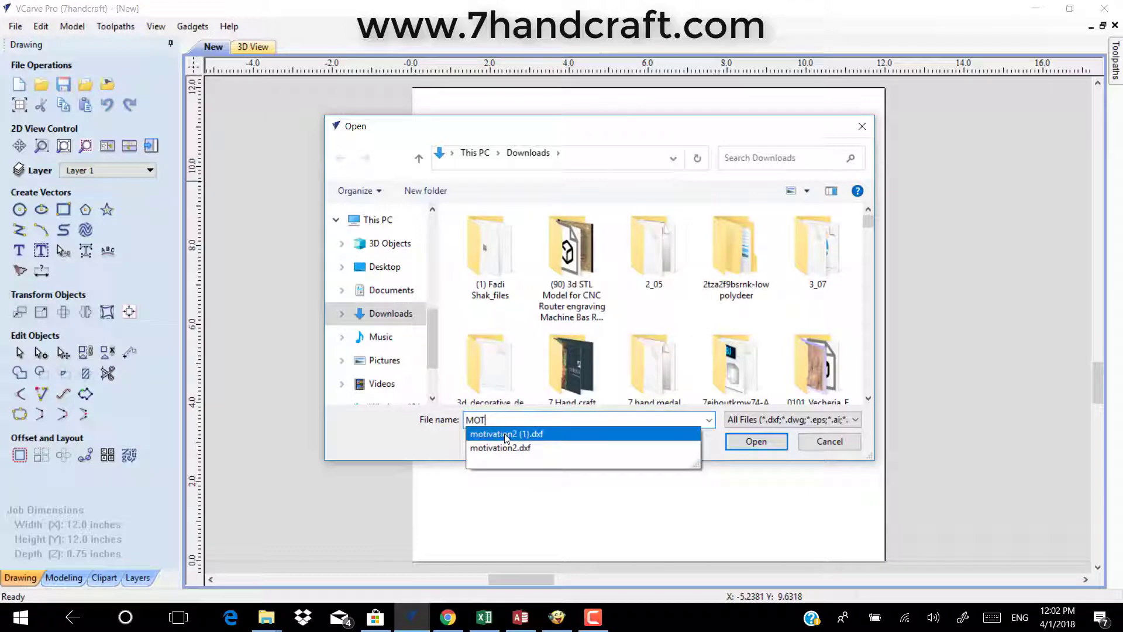
click(575, 448)
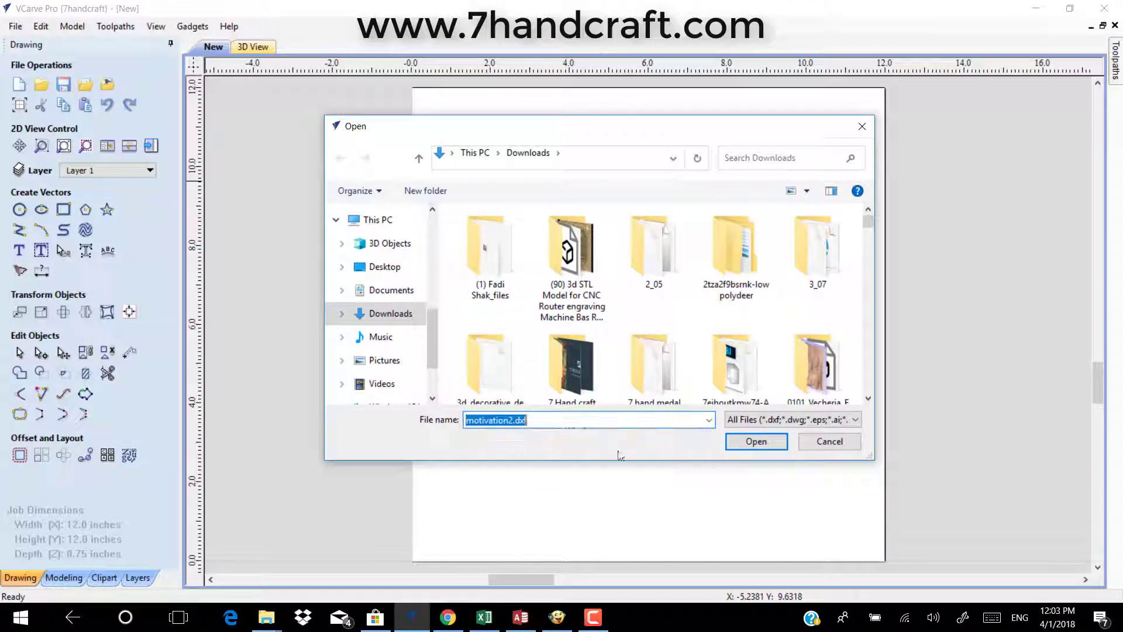
click(755, 443)
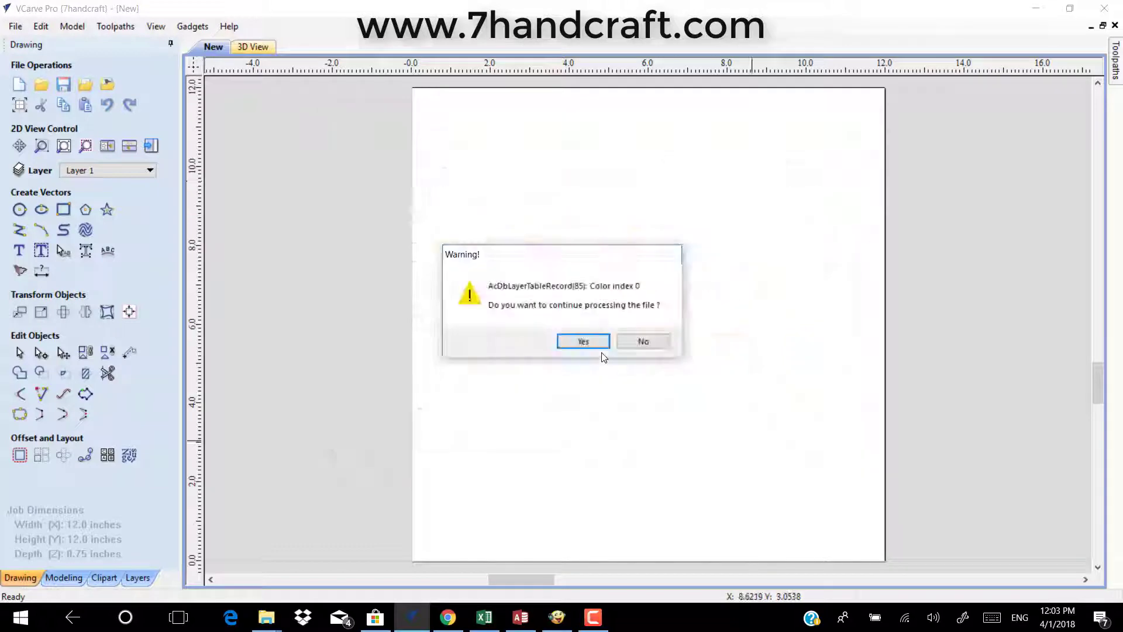
click(590, 343)
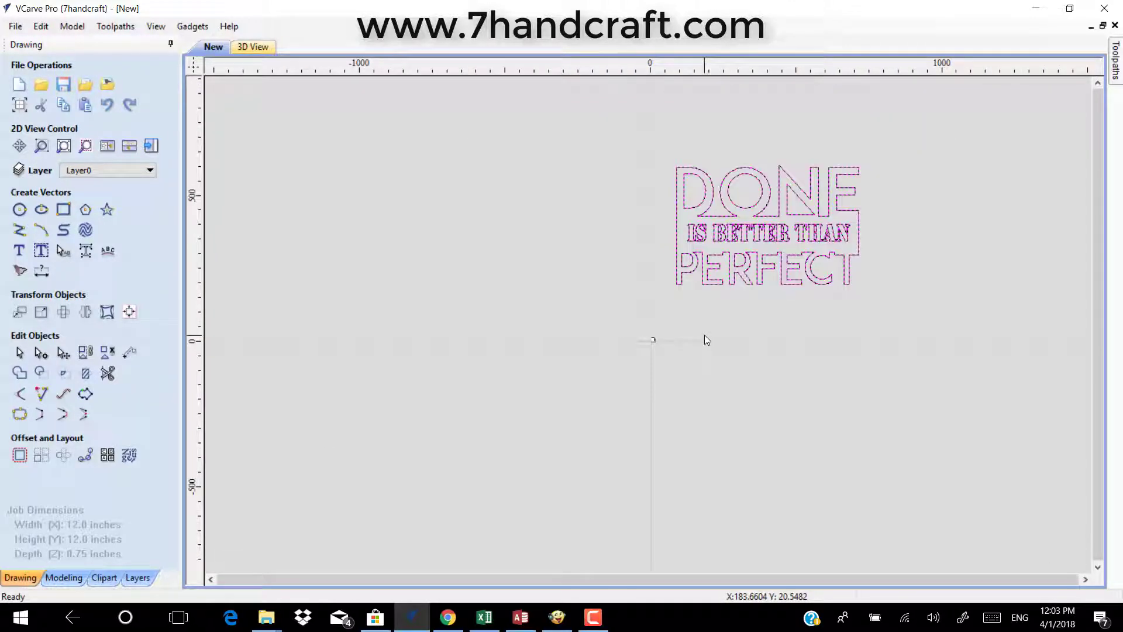
Deselect the imported vectors and select only the outer outline of the lettering
scroll(778, 269, up, 4)
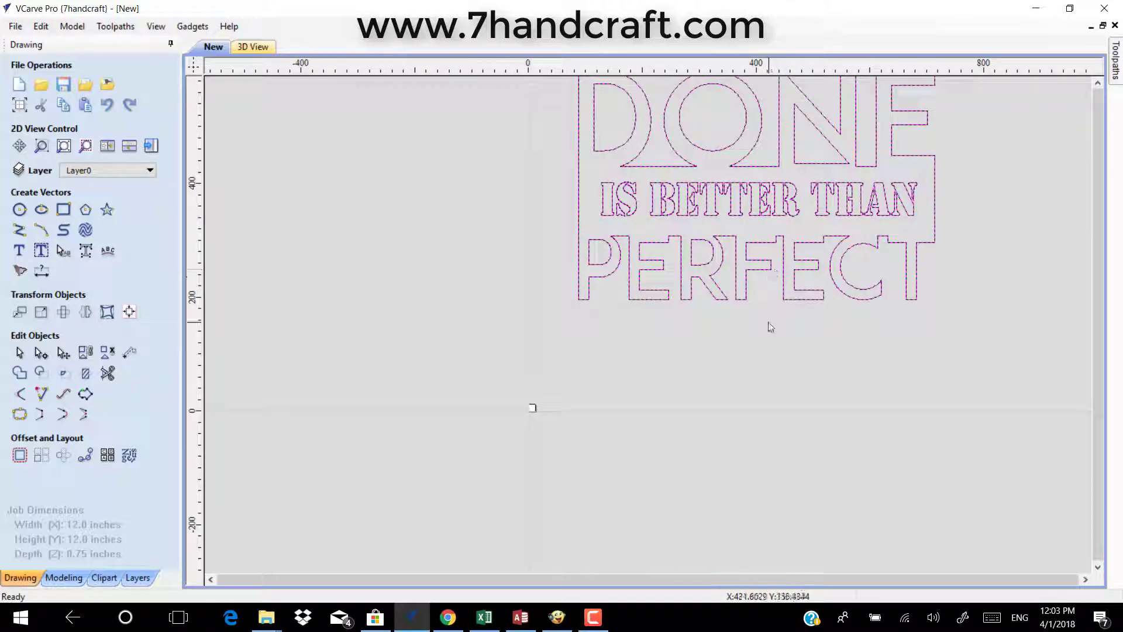
click(720, 300)
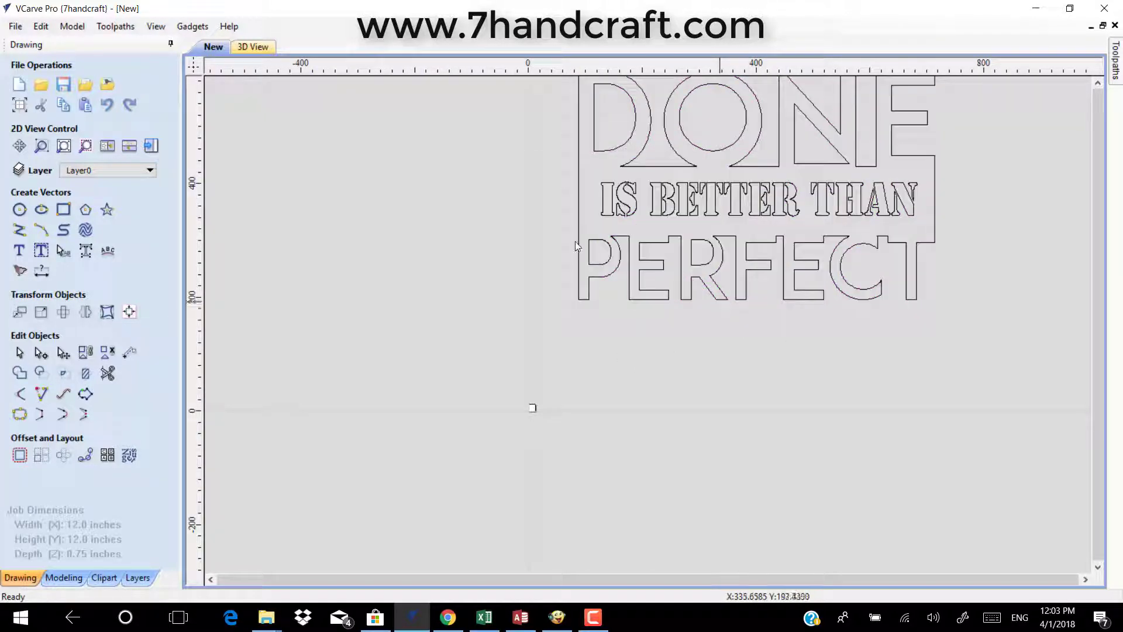
key(Escape)
click(720, 301)
scroll(762, 379, up, 3)
scroll(698, 363, down, 2)
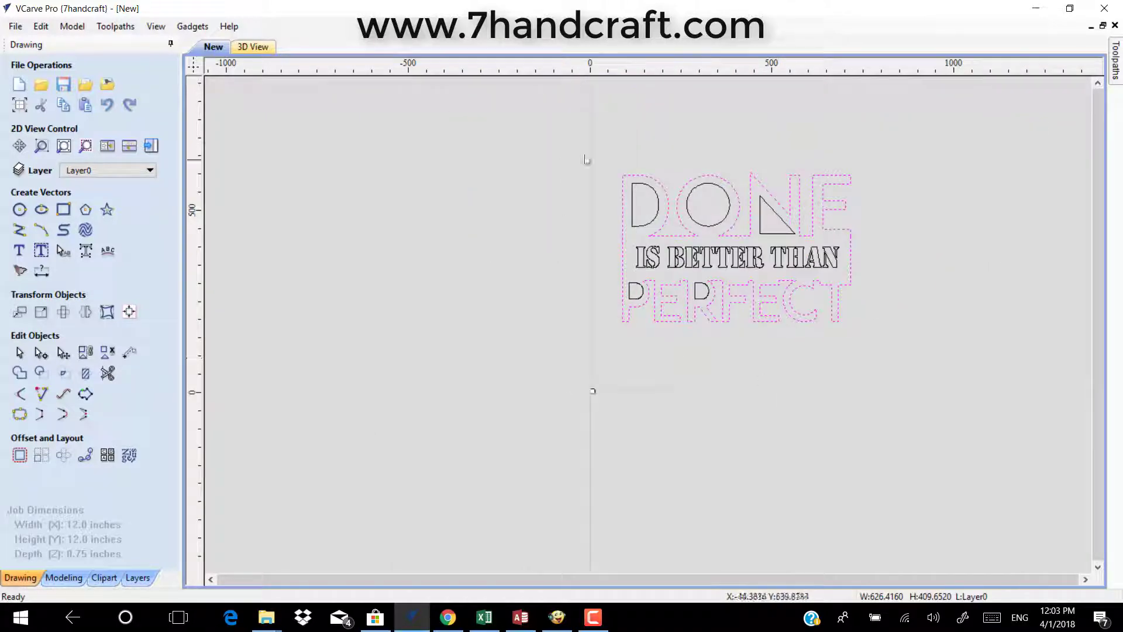
Select all imported vectors and resize them to 10 inches wide with X and Y linked
key(ctrl+a)
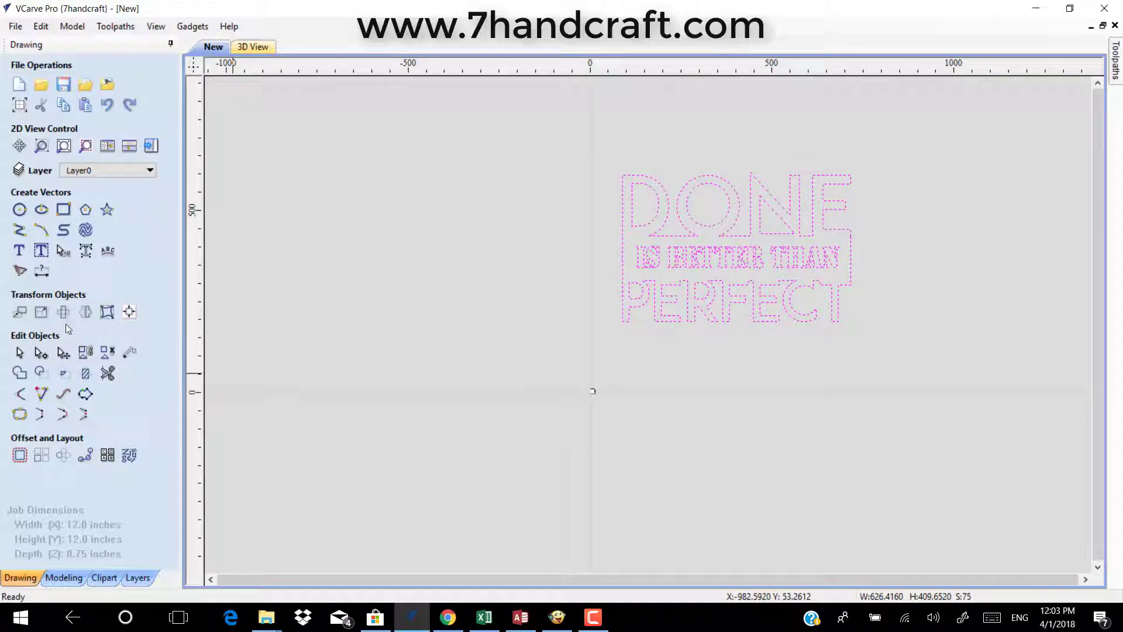
click(41, 313)
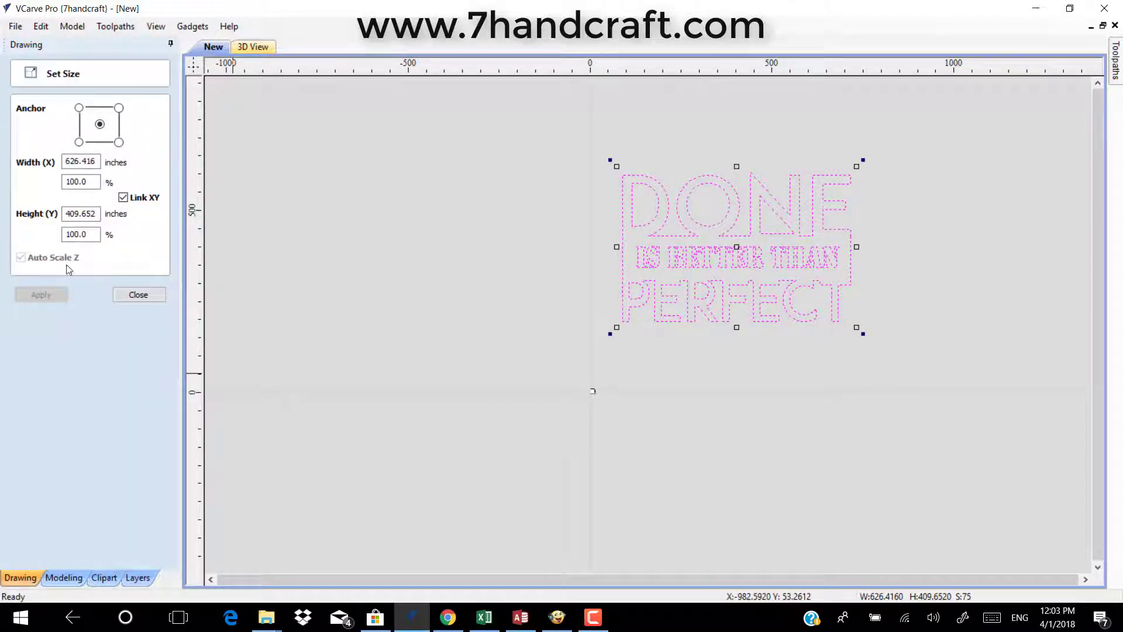
drag(101, 168, 40, 173)
text(10)
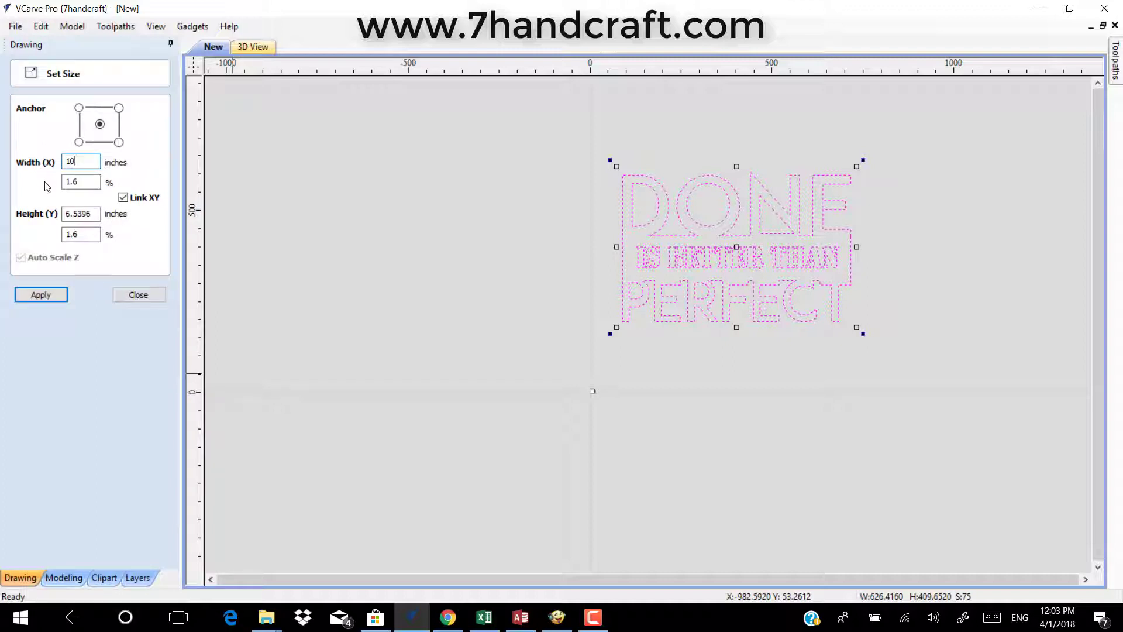
click(46, 296)
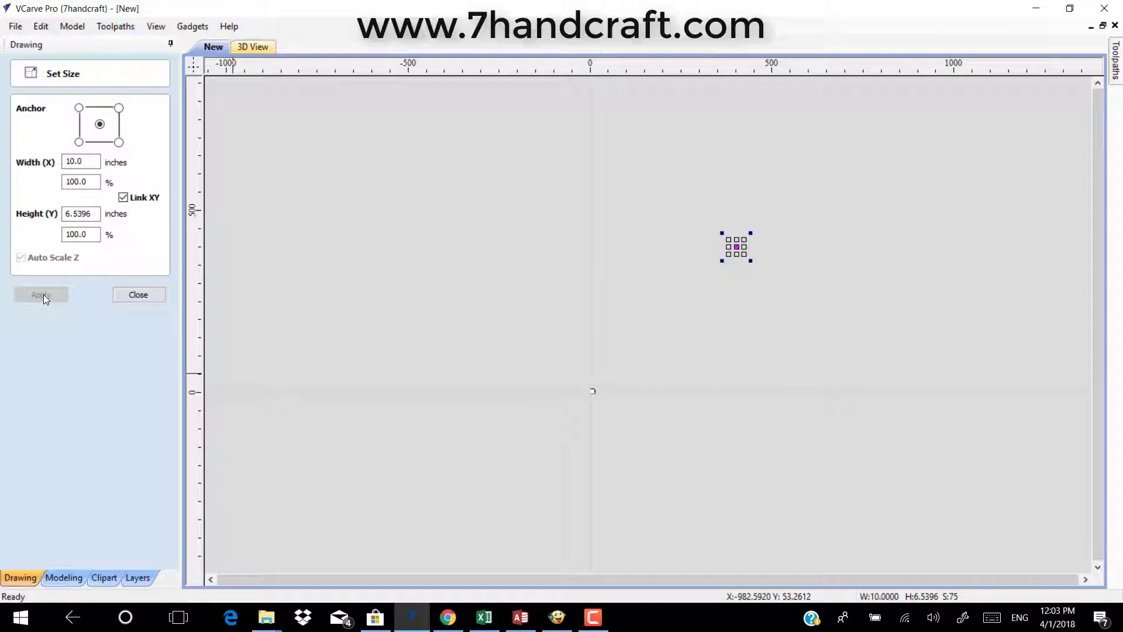
click(124, 297)
Center the resized lettering on the material both horizontally and vertically
click(129, 312)
click(87, 128)
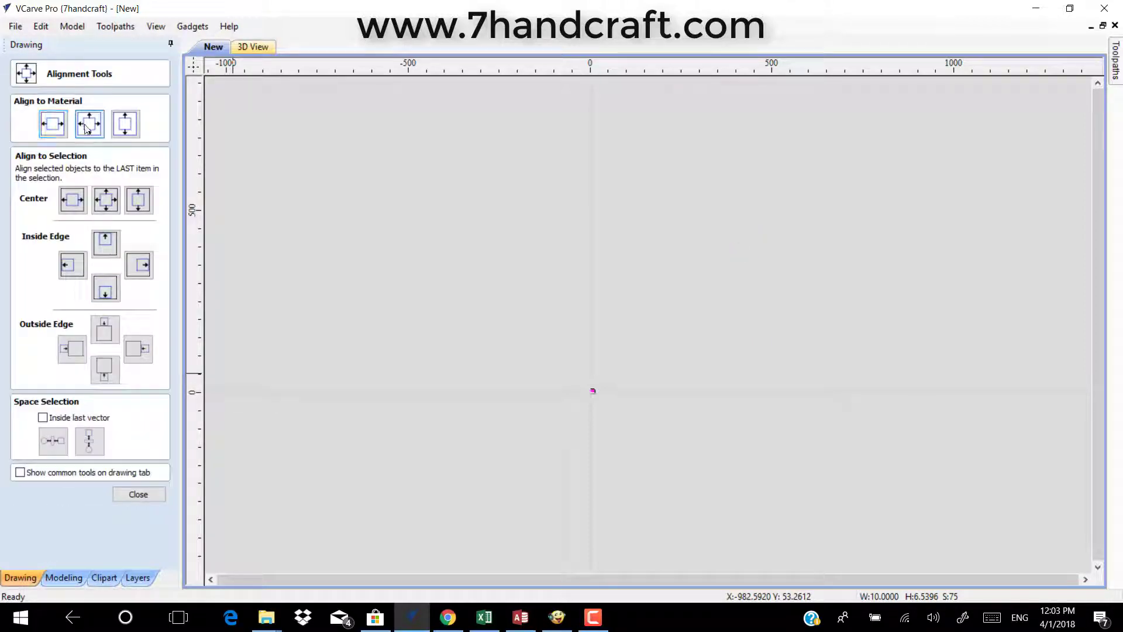
click(139, 495)
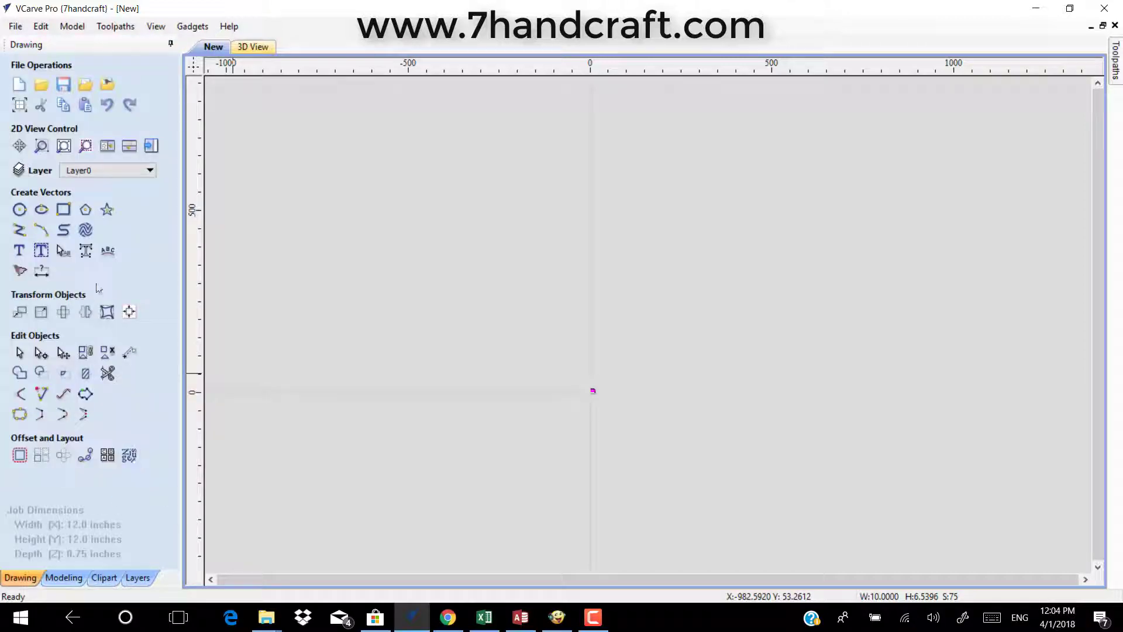
click(64, 146)
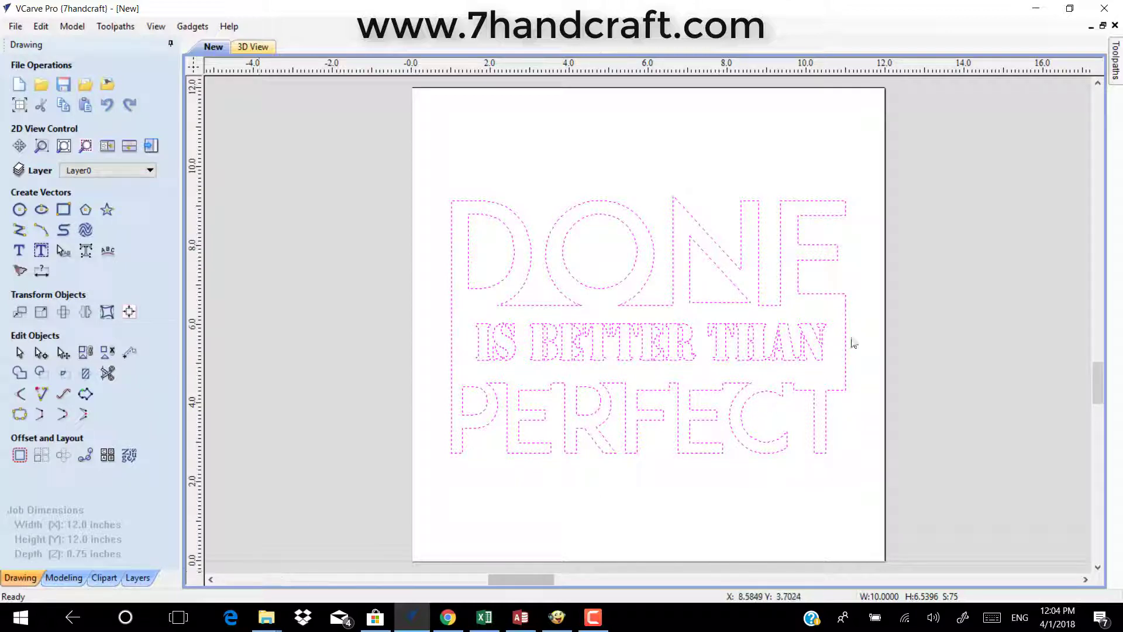
Start a V-Carve / Engraving toolpath for the lettering and choose End Mill (0.25 inch) as its flat area clearance tool
click(1115, 66)
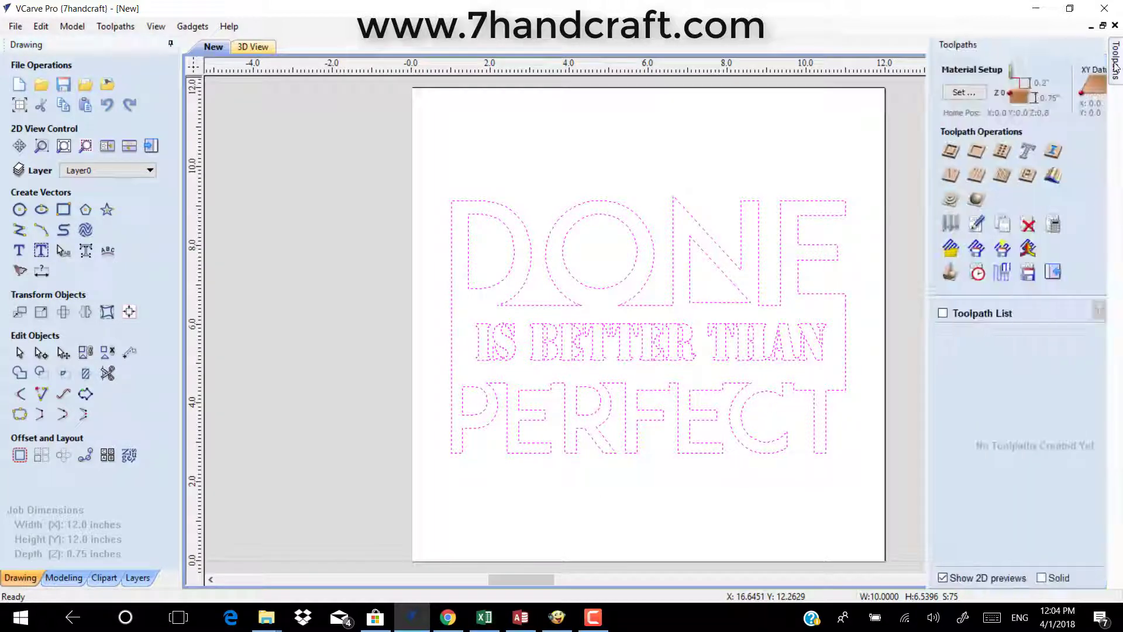
click(1103, 48)
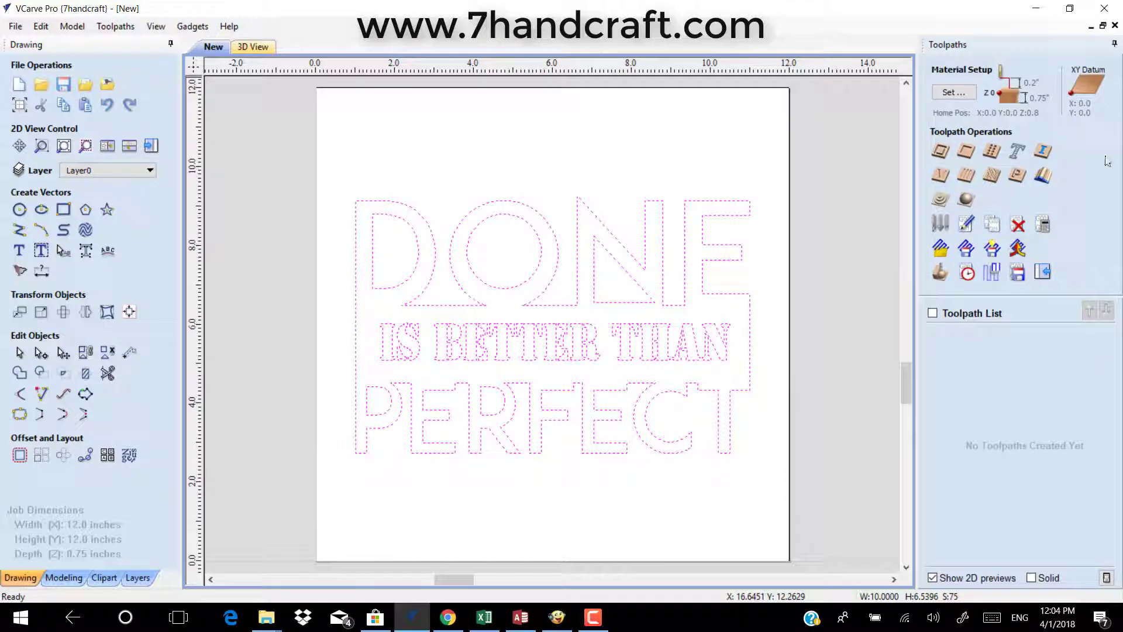
click(941, 175)
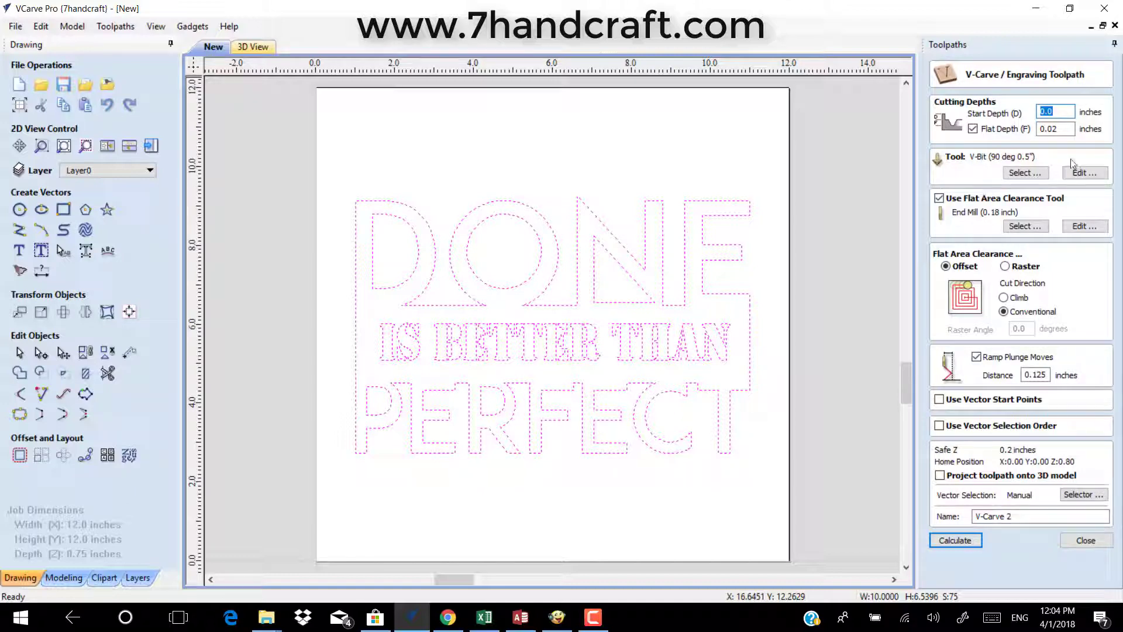
drag(1065, 131, 1042, 129)
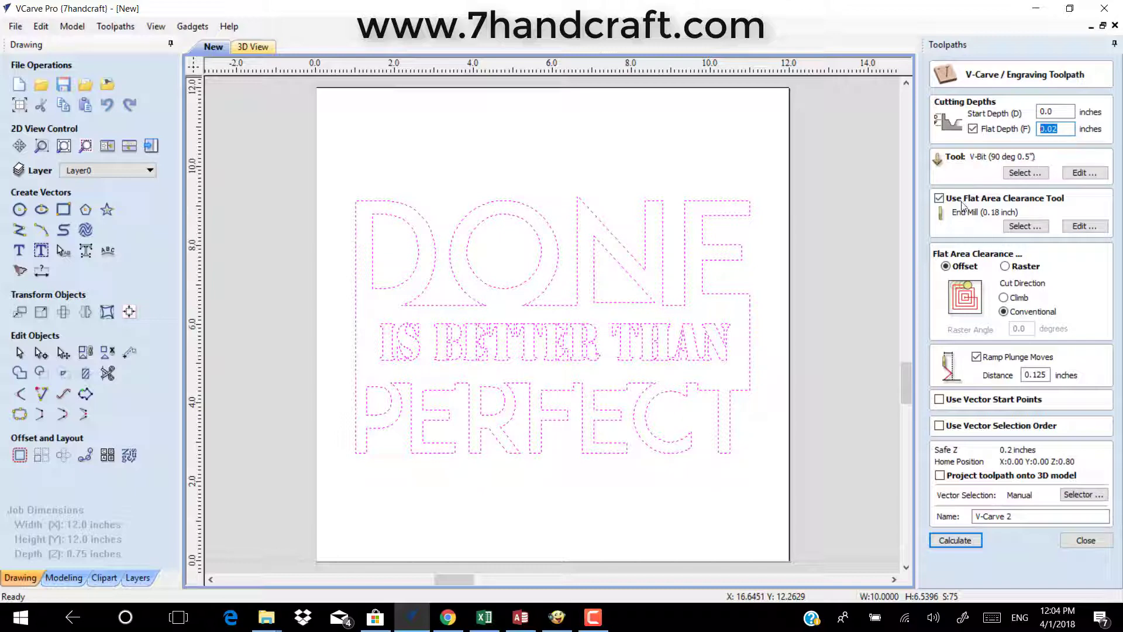
click(1024, 225)
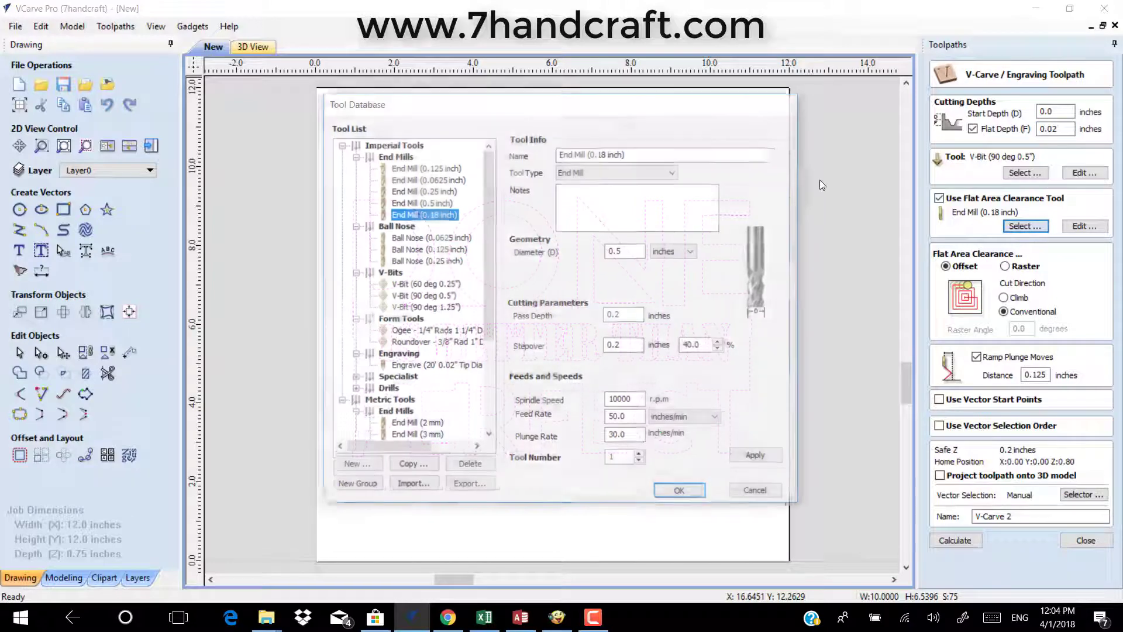
click(435, 191)
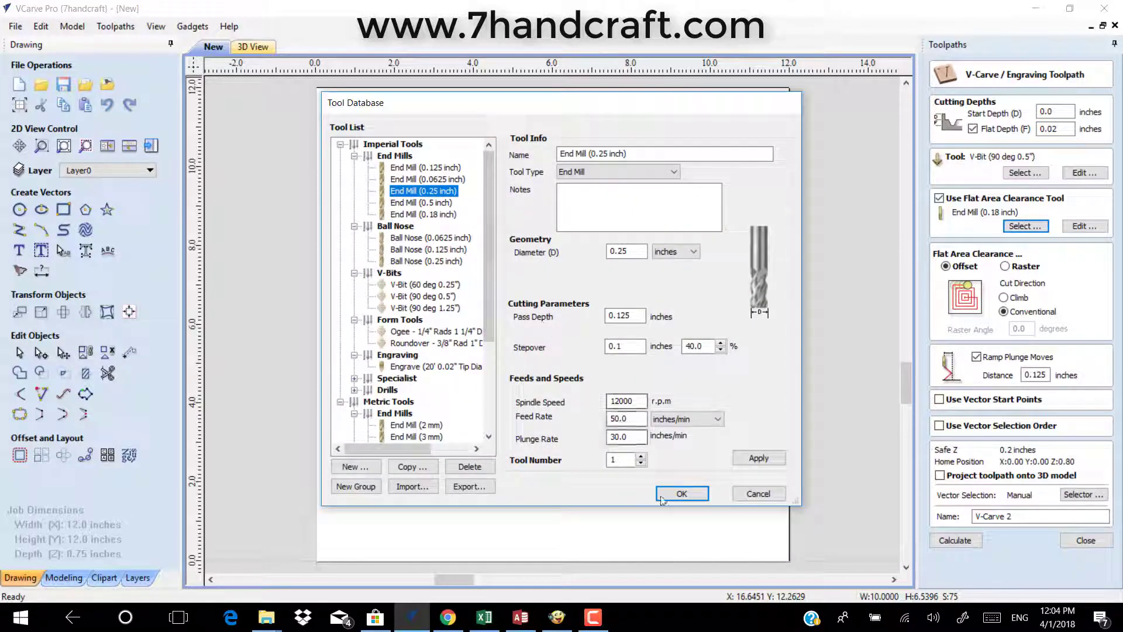
click(684, 494)
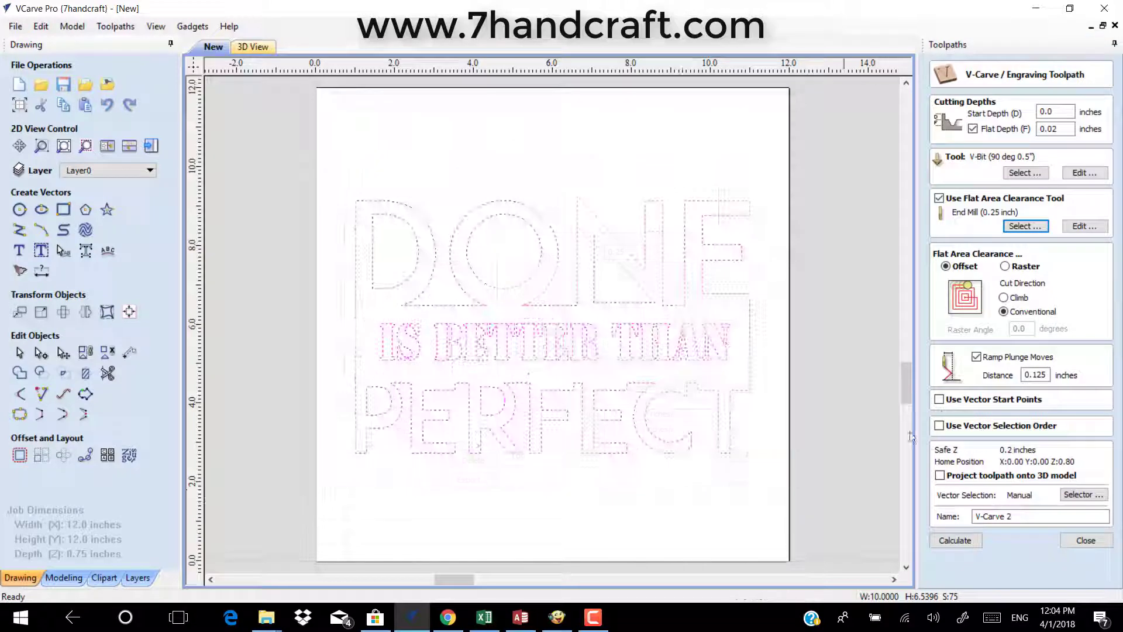
Set flat area clearance to Raster with Climb cutting and calculate the lettering's V-carve toolpath, ignoring duplicate vectors
click(1013, 268)
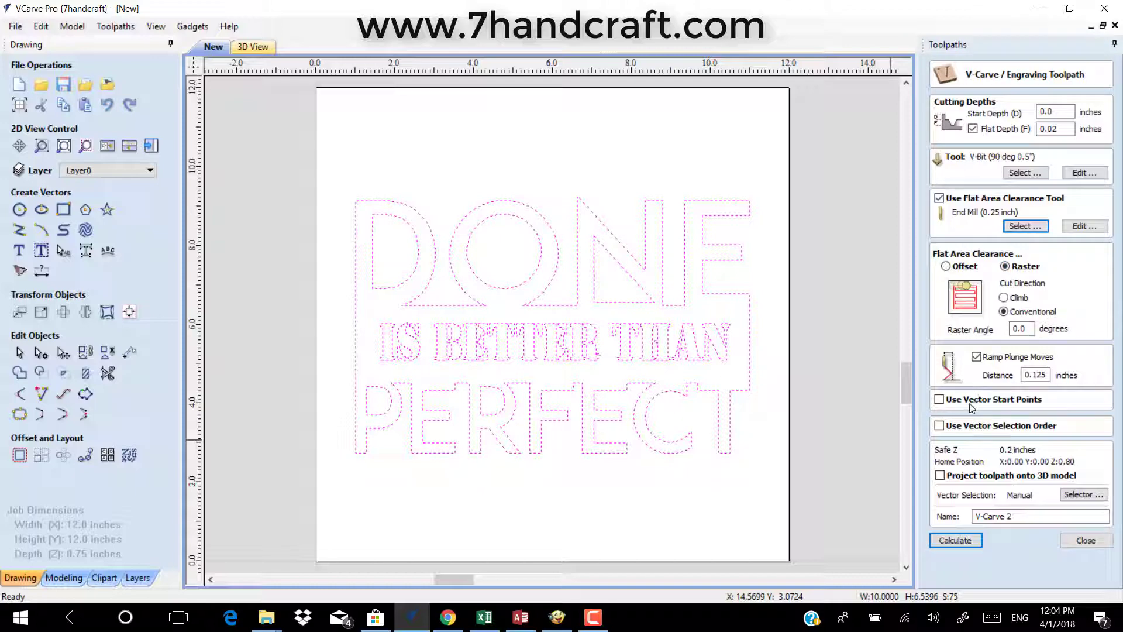
click(1003, 298)
click(959, 541)
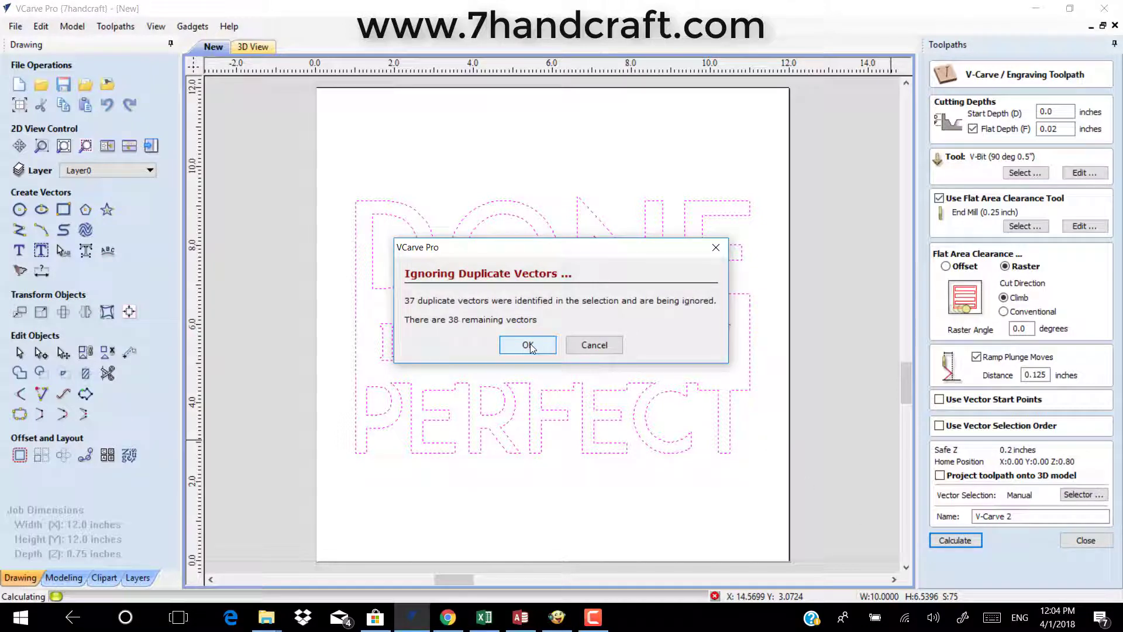
click(528, 346)
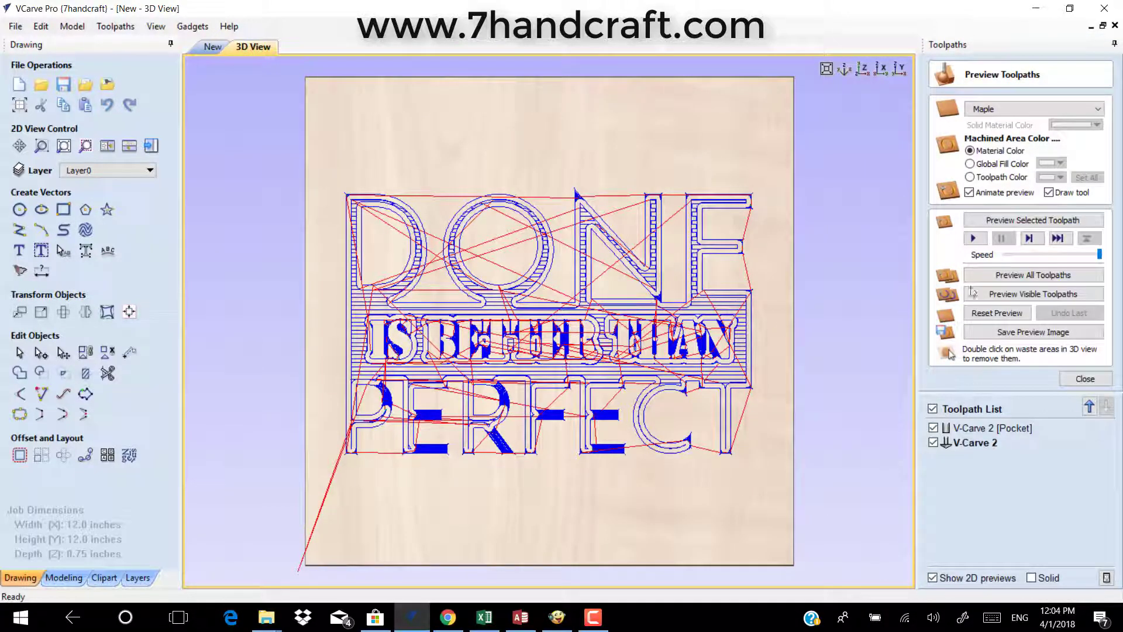
Preview all toolpaths of the lettering, show the machined areas in a black Global Fill Color and inspect the carving in 3D
click(1004, 275)
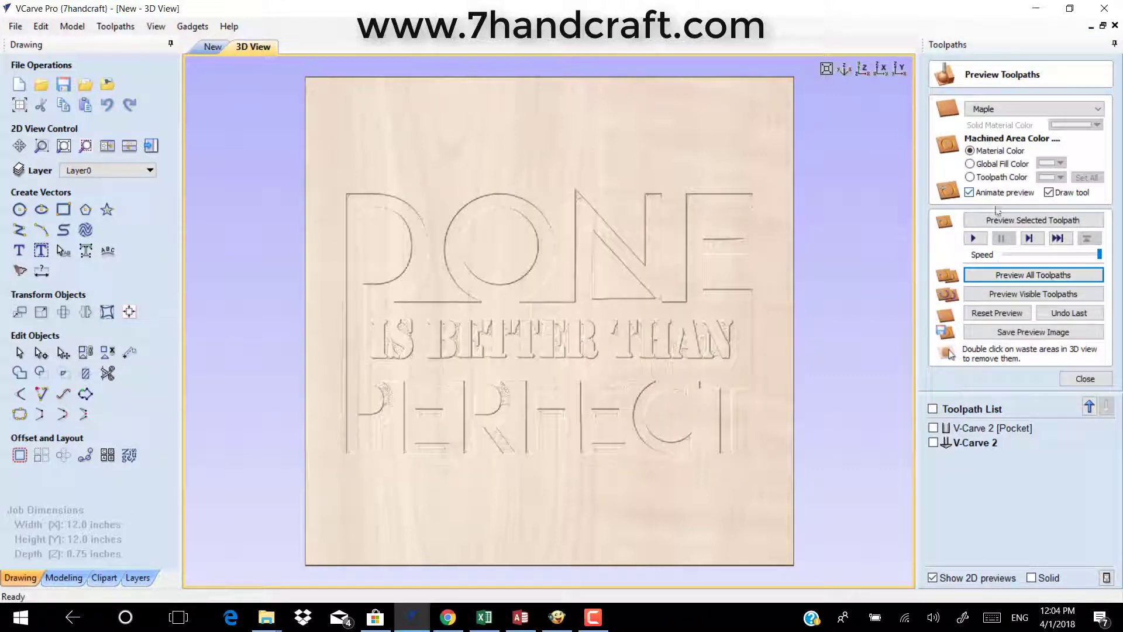
click(971, 165)
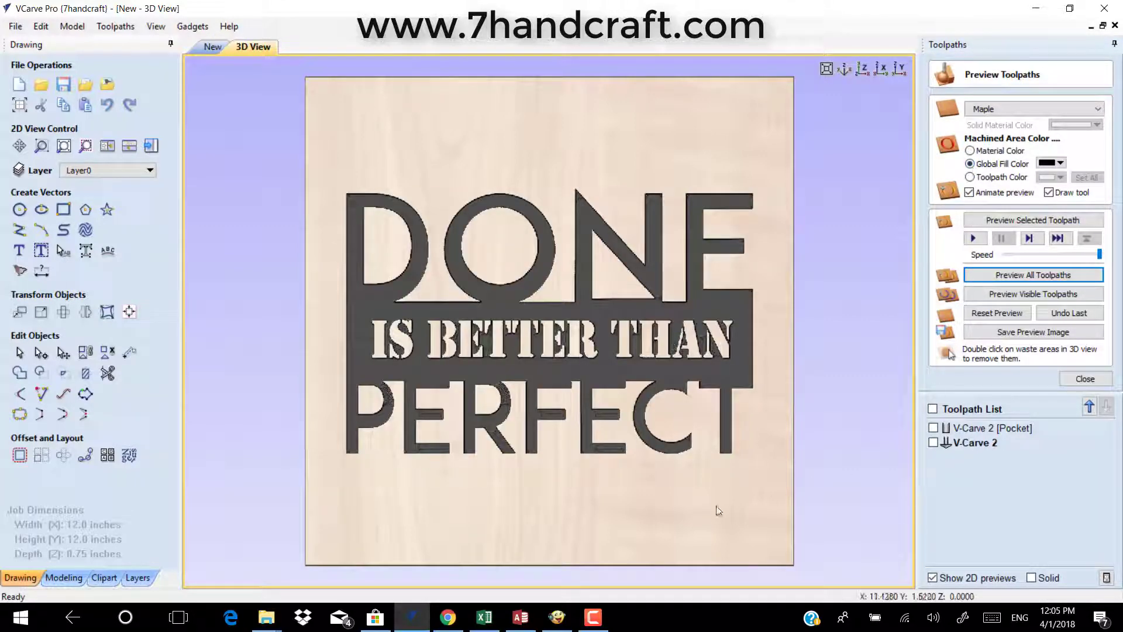
mouse_move(564, 516)
mouse_down()
mouse_move(599, 363)
mouse_move(729, 374)
mouse_move(304, 420)
mouse_move(452, 414)
mouse_move(454, 489)
mouse_move(589, 456)
mouse_move(581, 512)
mouse_move(561, 509)
mouse_up()
drag(725, 405, 490, 345)
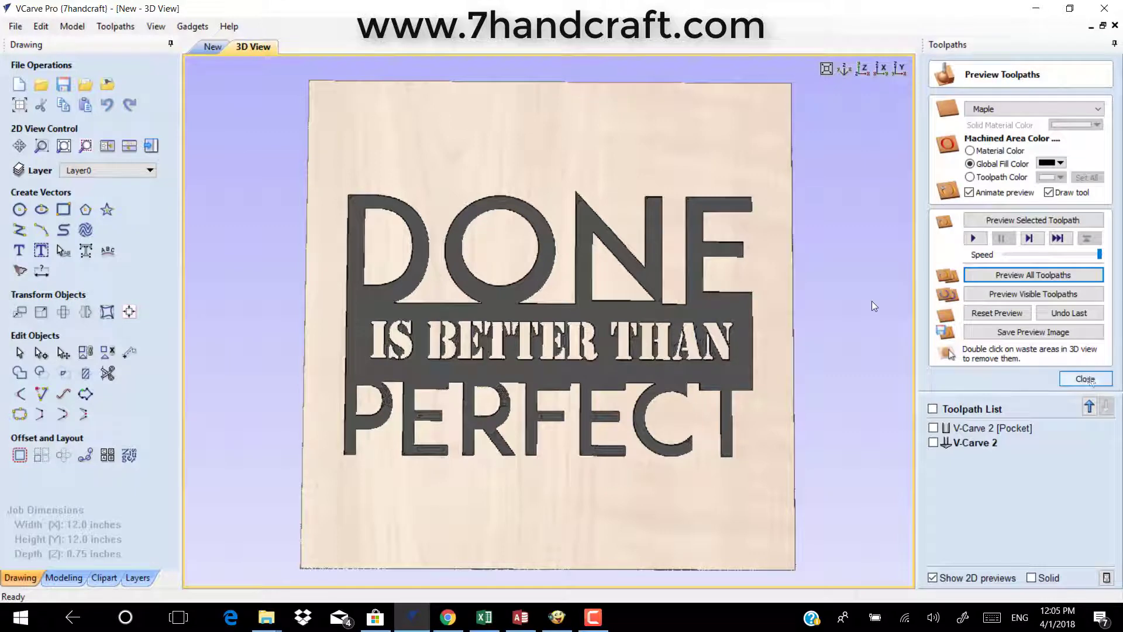
click(1083, 379)
drag(525, 551, 529, 554)
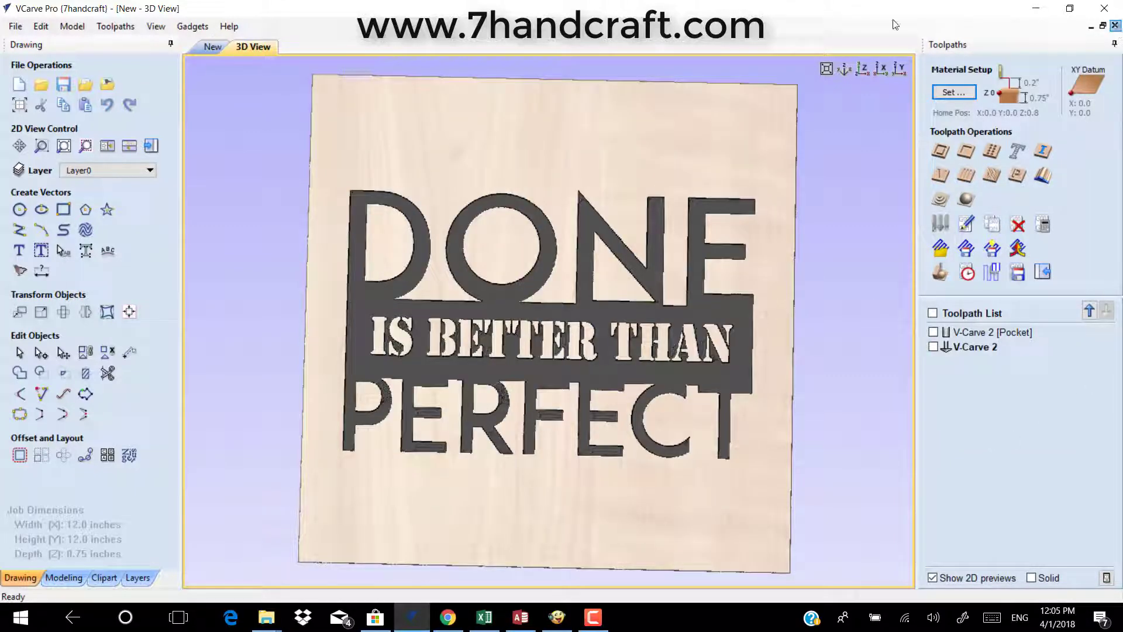
Close the lettering job without saving and create a new 12 x 12 inch job with 0.75 inch thick material
click(1115, 26)
click(556, 345)
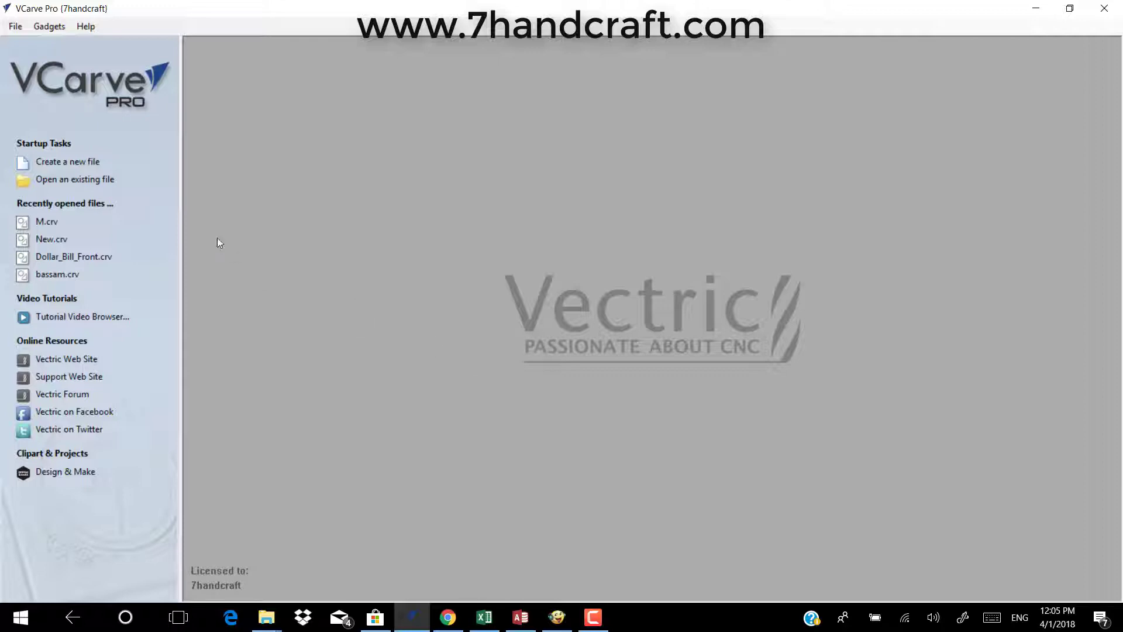
click(73, 163)
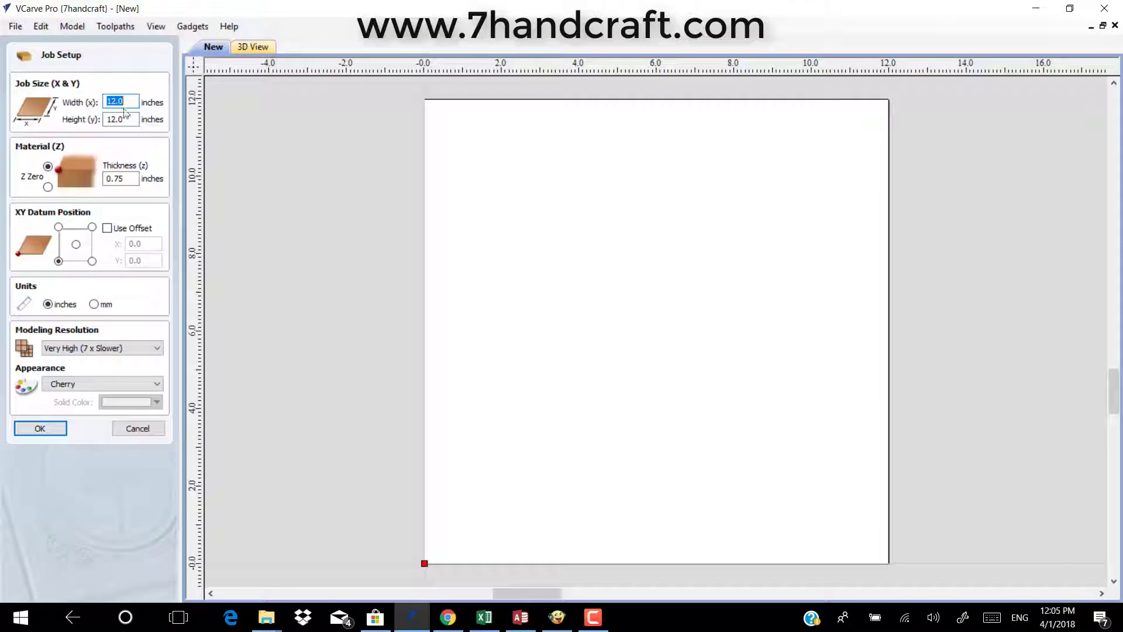
key(Tab)
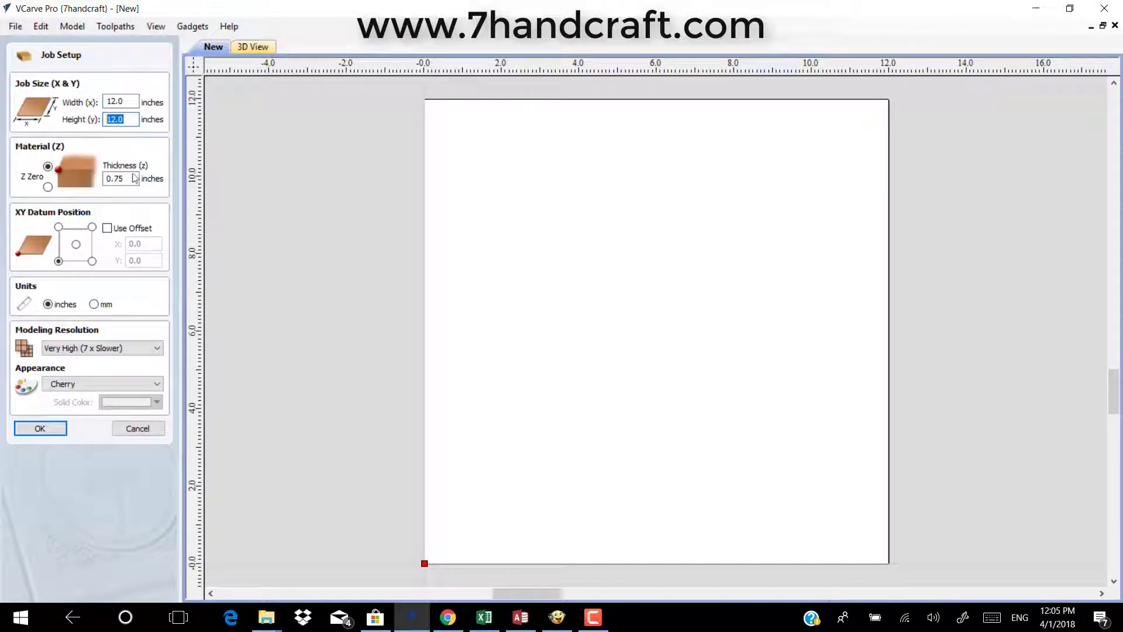
key(Tab)
click(40, 428)
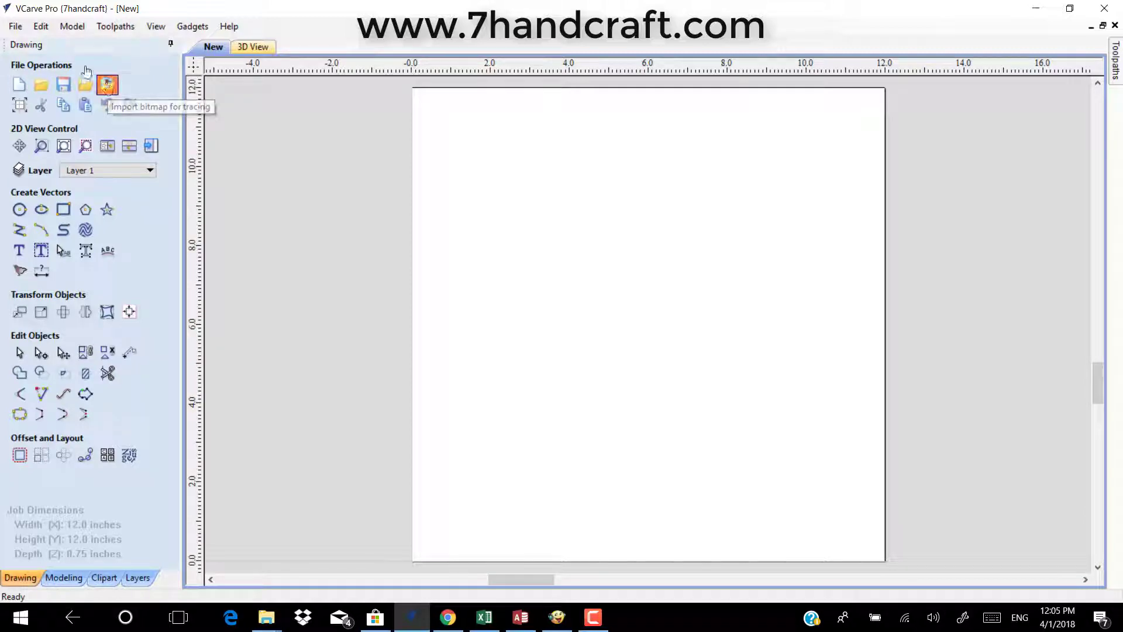
Import the haunted-house image 5c62fb6be33737a7b0d7d12c74ba4723.jpg from Downloads as a bitmap for tracing
click(107, 85)
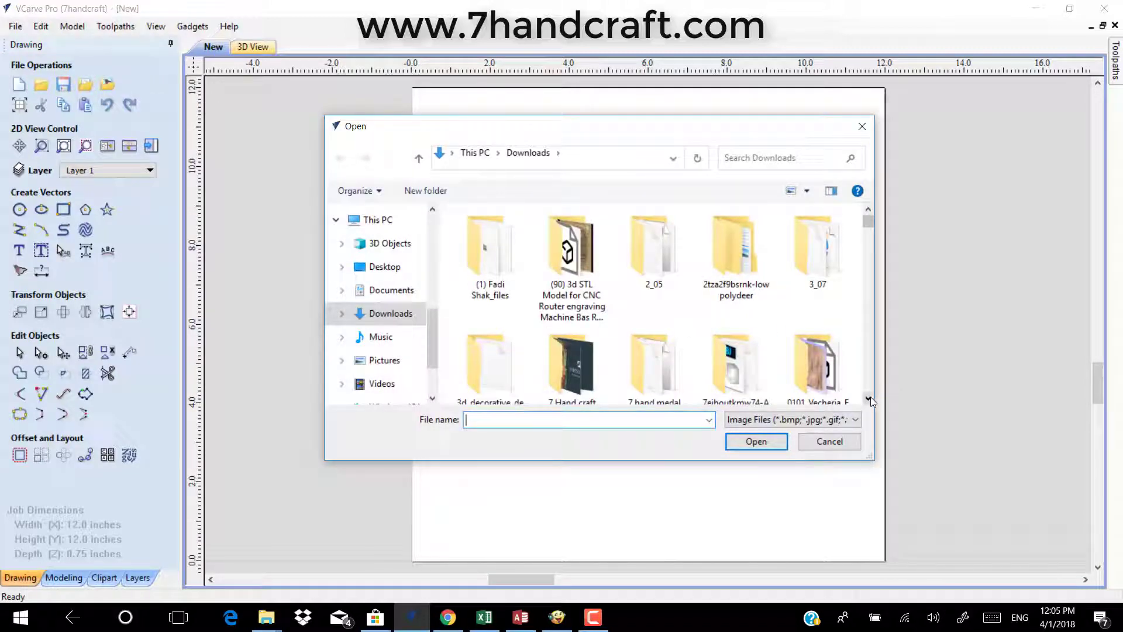
scroll(698, 322, down, 1)
scroll(698, 322, down, 15)
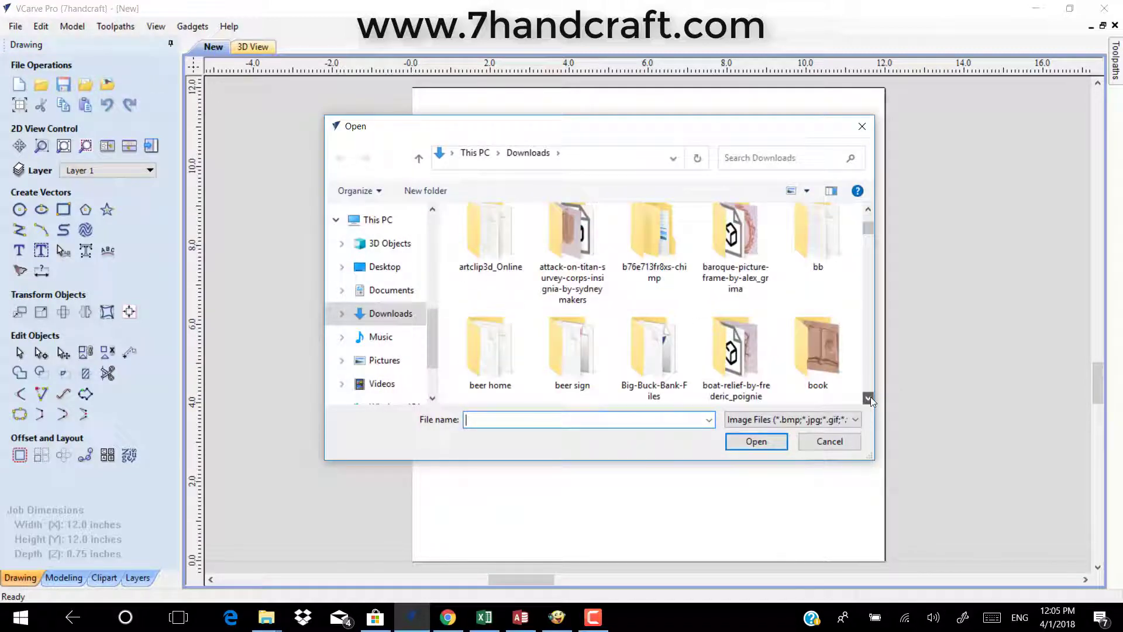
drag(871, 397, 870, 396)
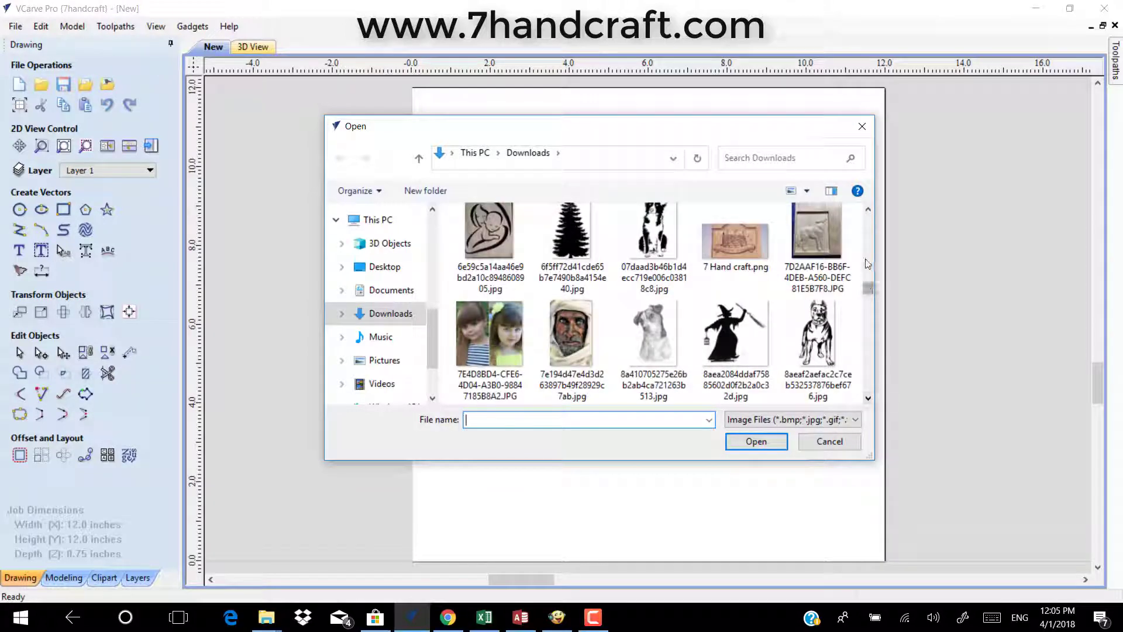
drag(869, 210, 870, 210)
click(734, 246)
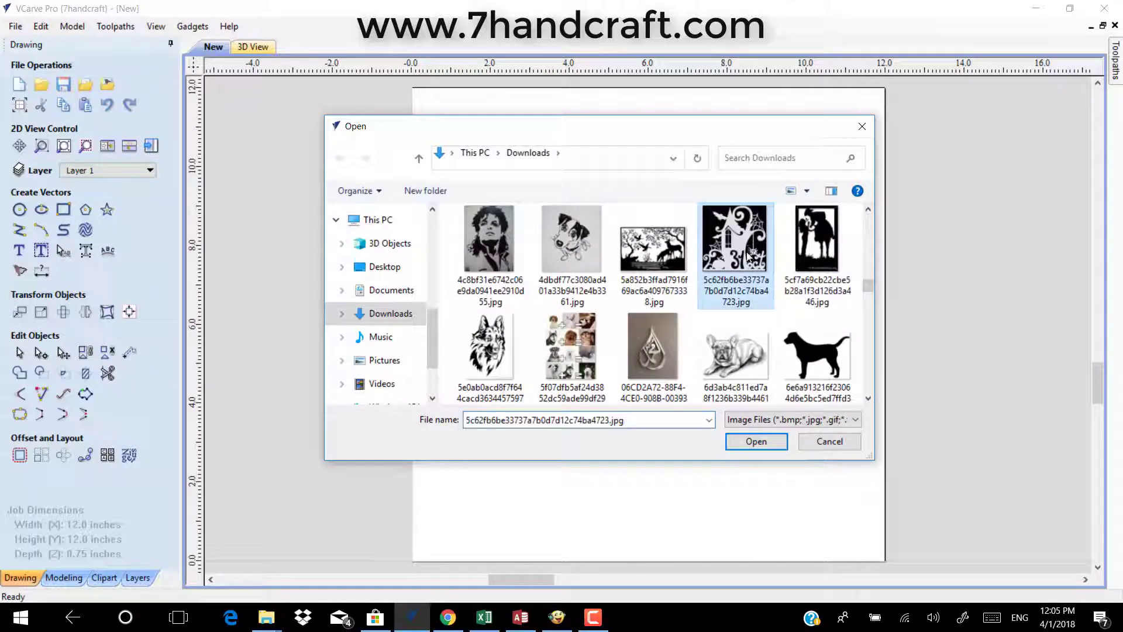
click(757, 442)
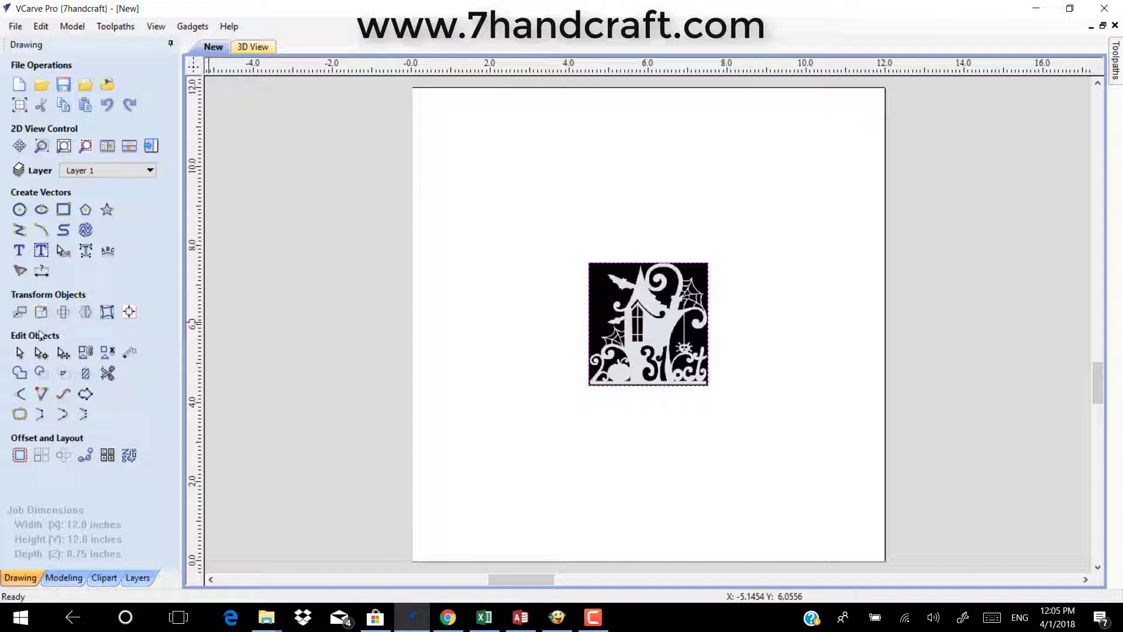
Resize the imported bitmap to 10 inches wide with X and Y linked
click(41, 313)
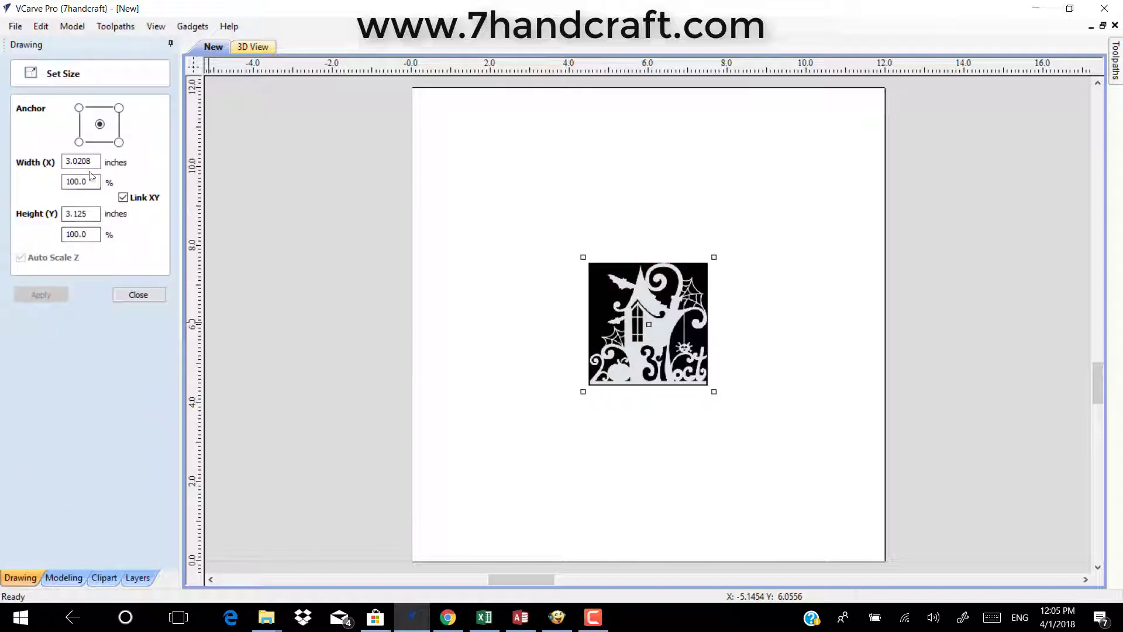
drag(94, 166, 58, 162)
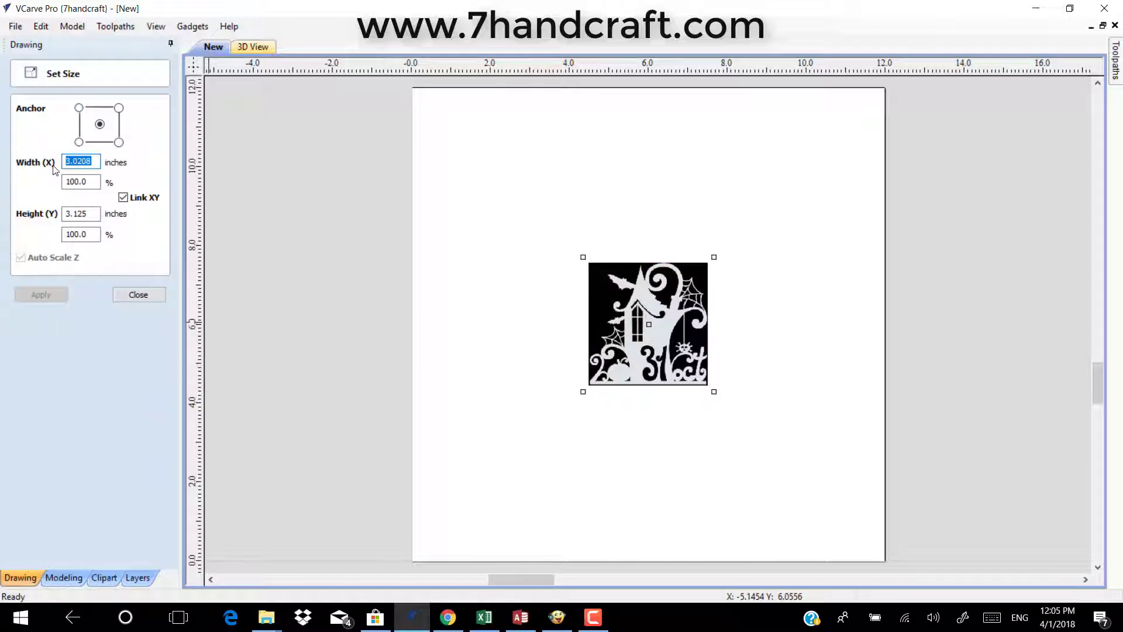
text(10)
click(41, 296)
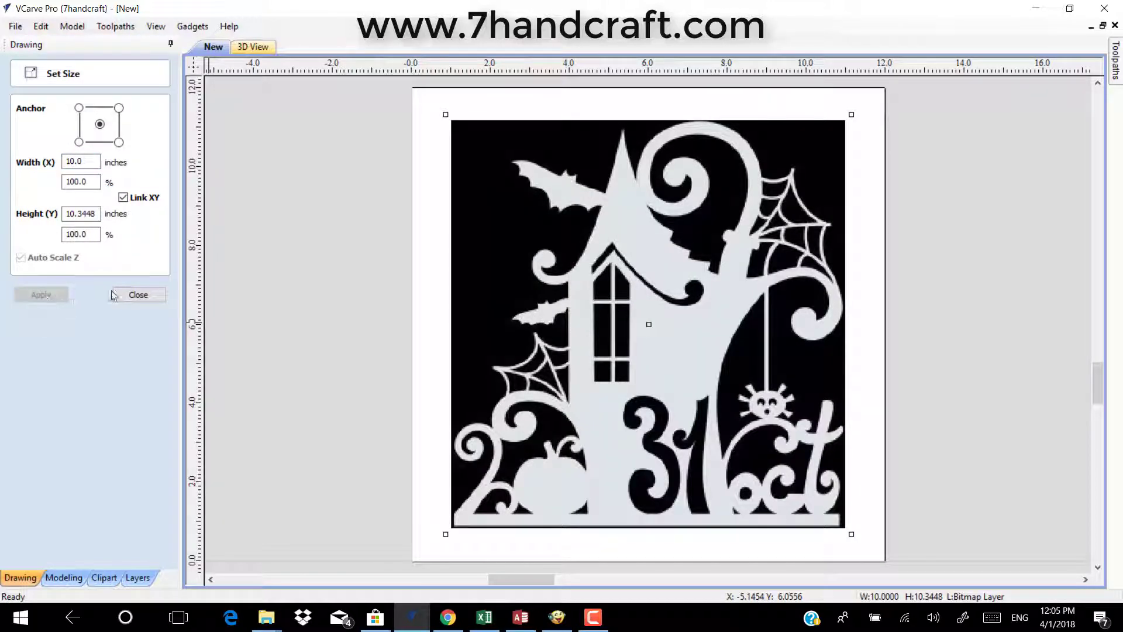
click(126, 296)
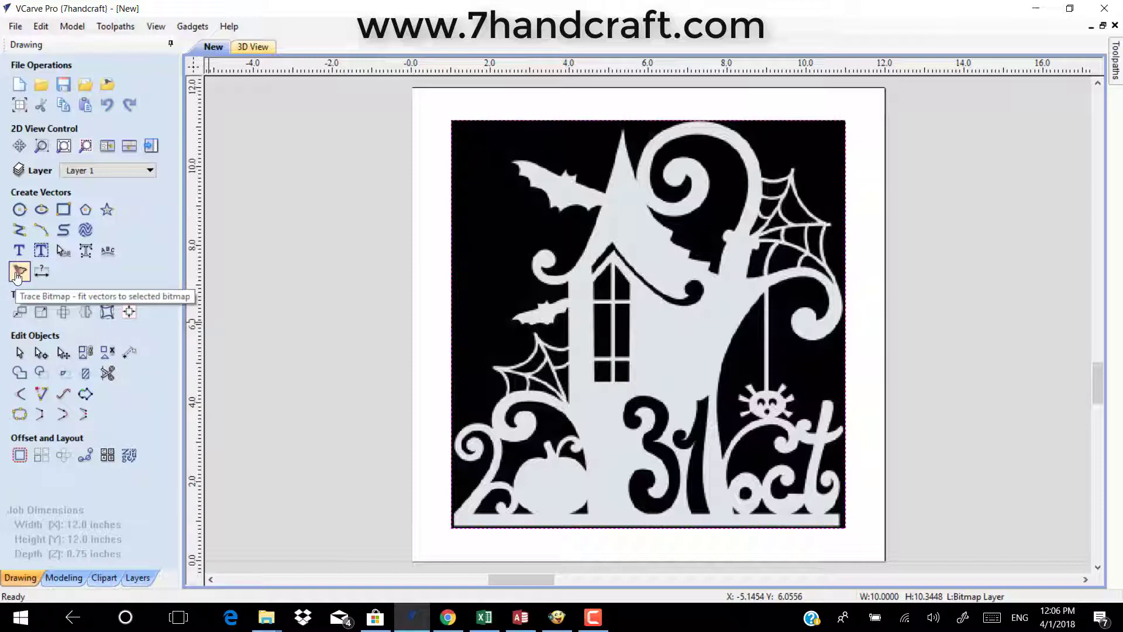
Trace the bitmap in Black / White with a threshold of 0.53, apply the vectors and delete the source bitmap
click(18, 273)
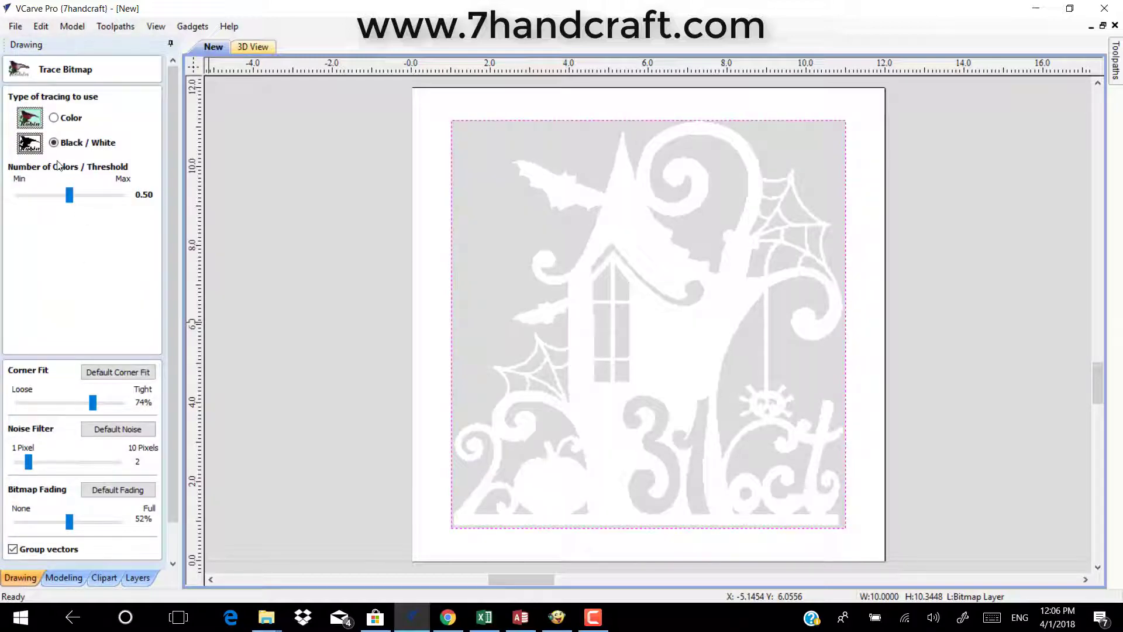
mouse_move(68, 200)
mouse_down()
mouse_move(108, 201)
mouse_move(52, 198)
mouse_move(99, 199)
mouse_move(74, 199)
mouse_up()
drag(171, 383, 169, 487)
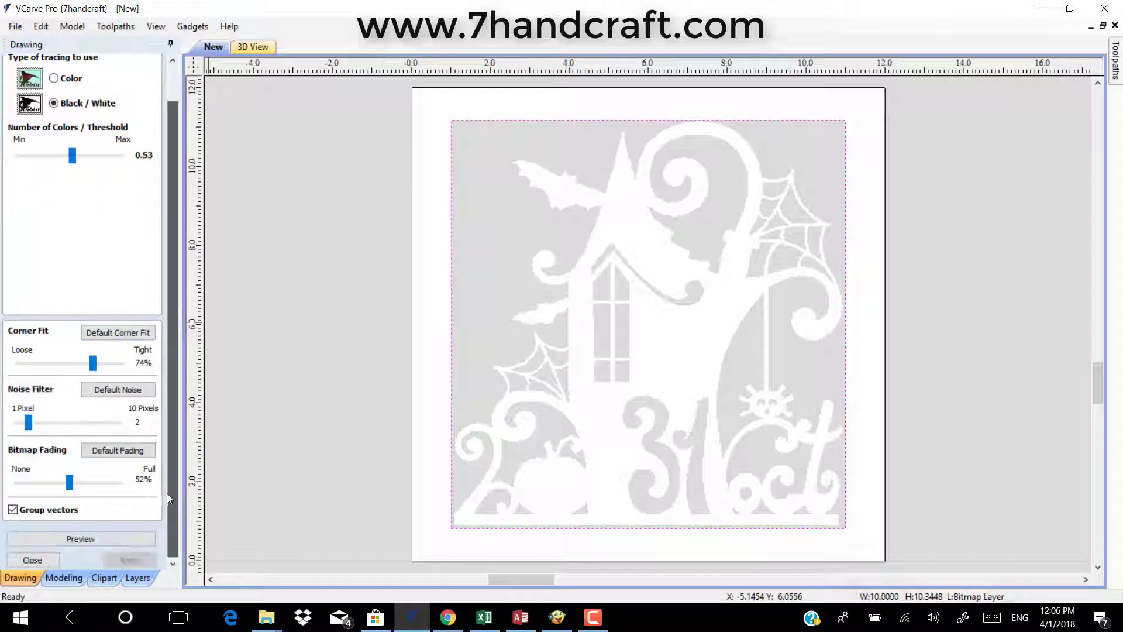
click(82, 539)
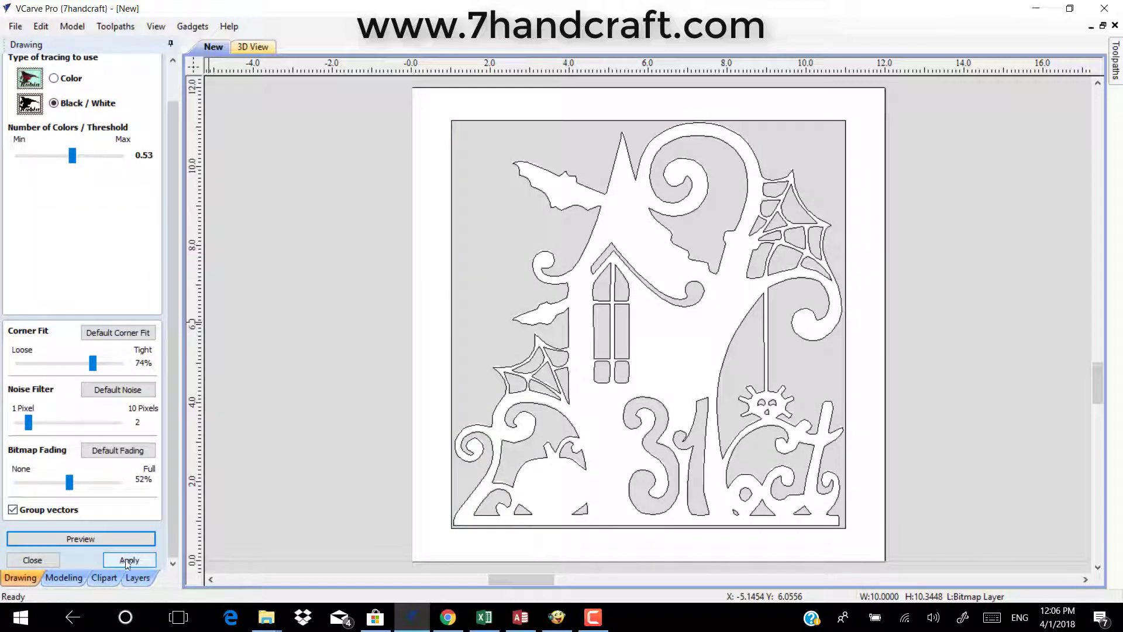
click(129, 561)
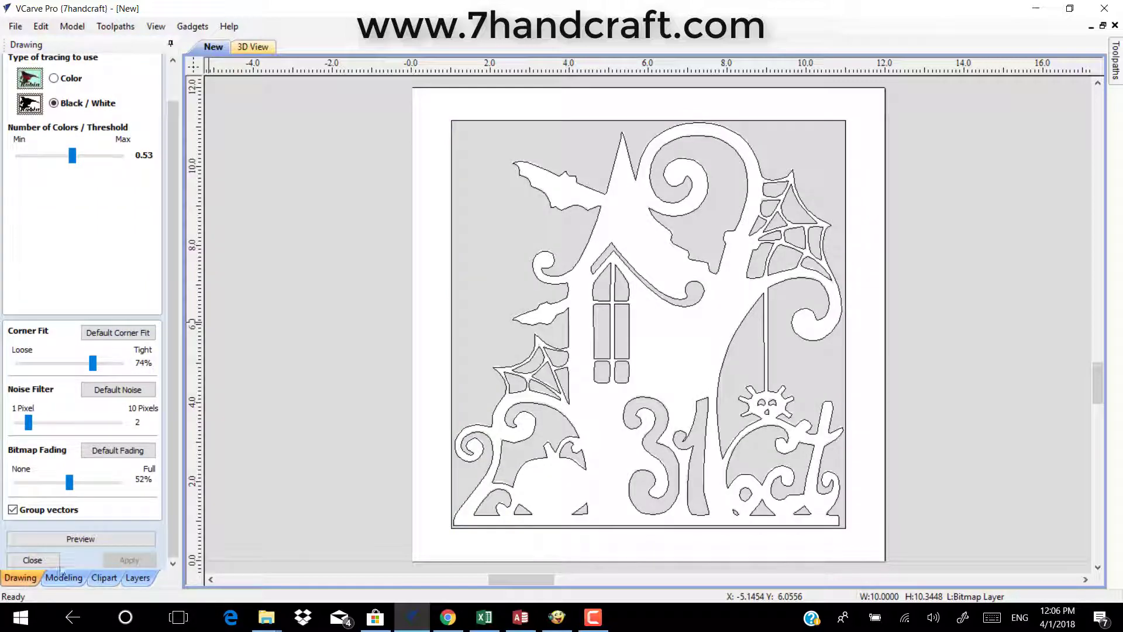
click(33, 559)
click(481, 292)
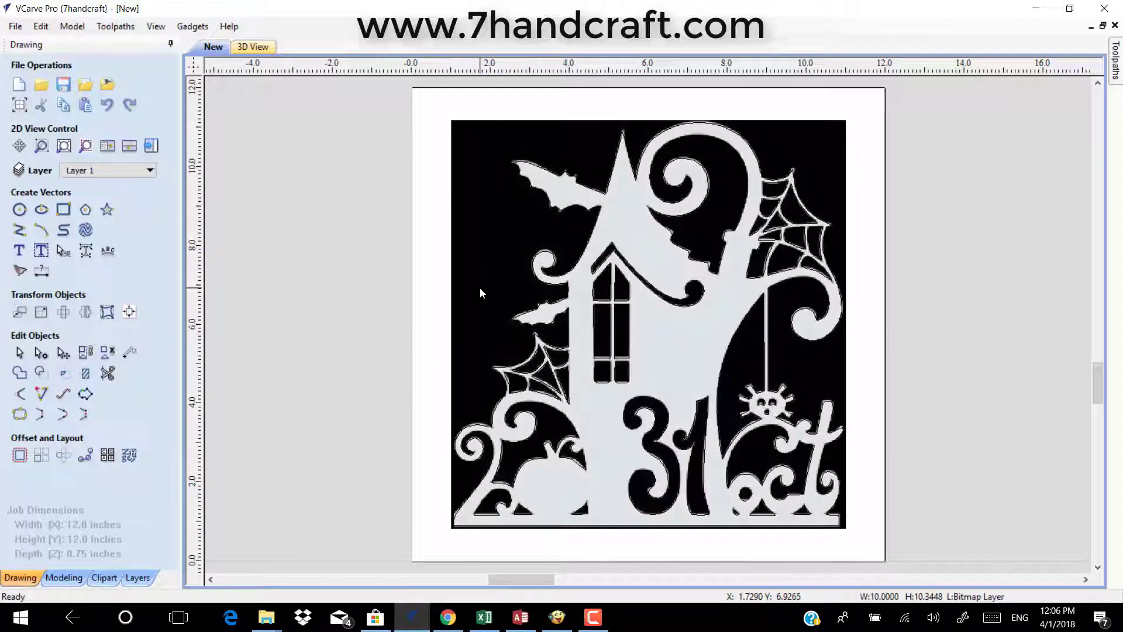
key(Delete)
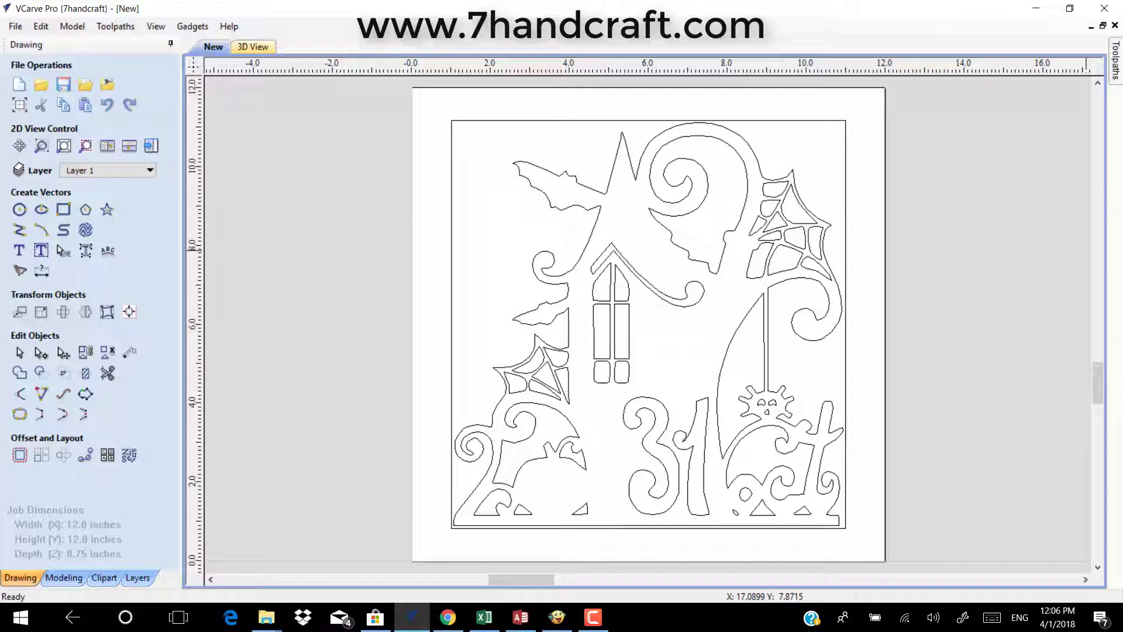
Select all traced vectors and calculate a V-Carve / Engraving toolpath with a 0.02 inch flat depth and raster clearance
click(1117, 73)
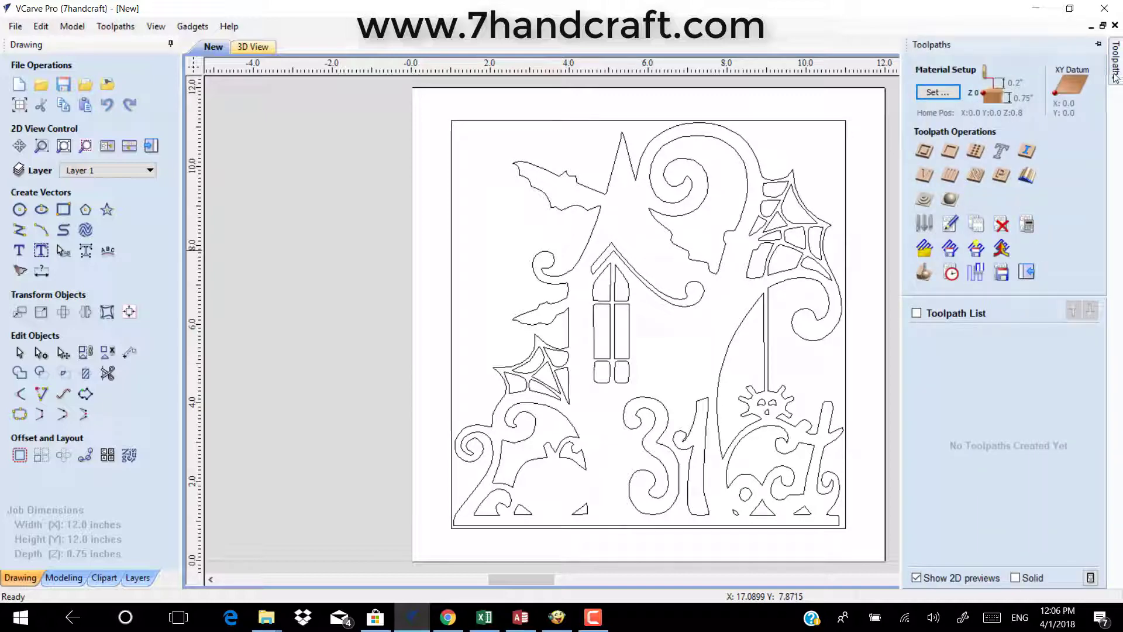
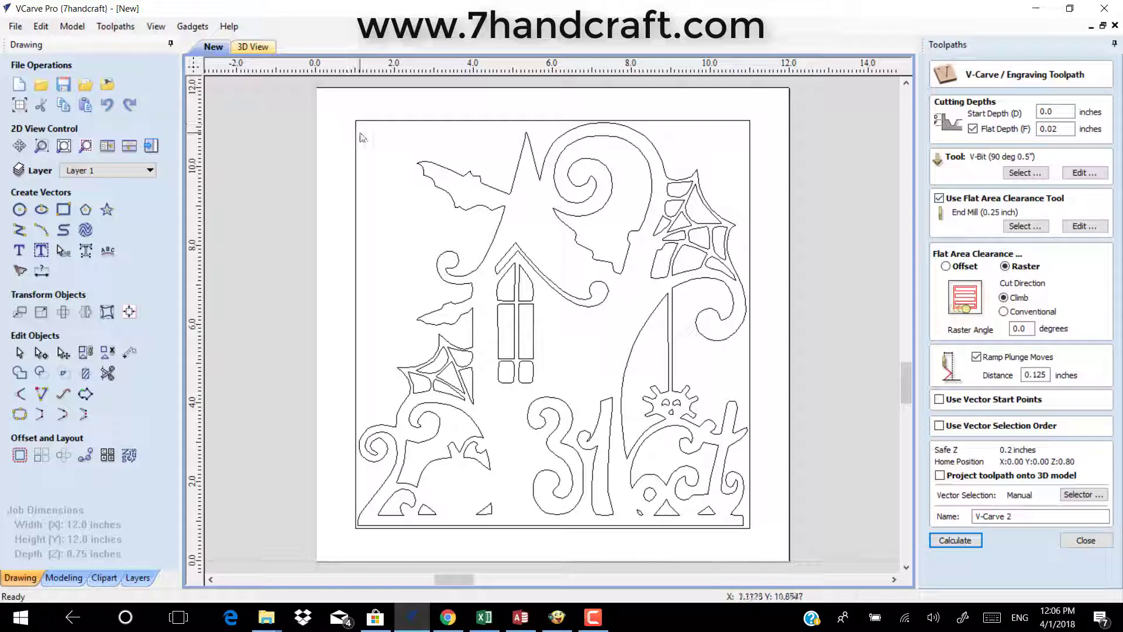
key(ctrl+a)
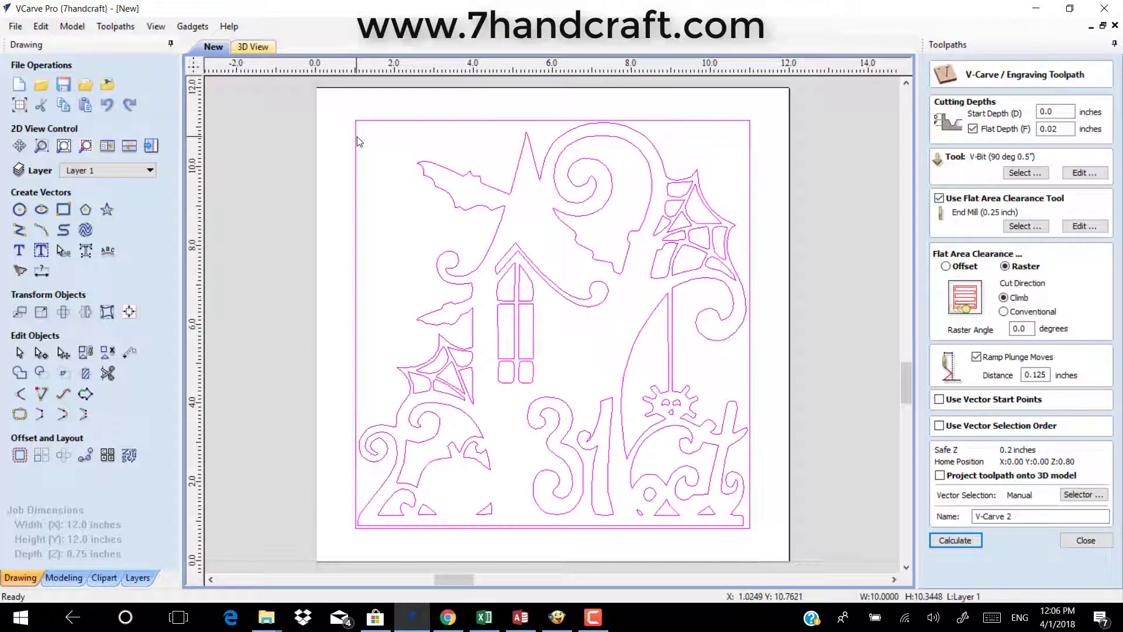
click(956, 540)
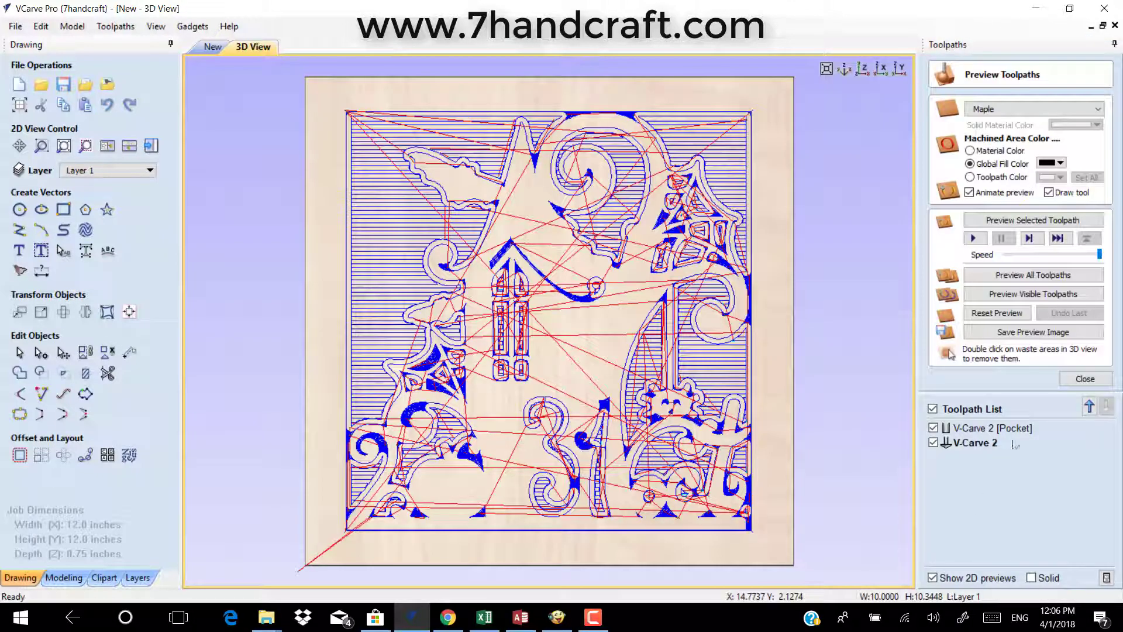
Preview all toolpaths of the haunted-house design and inspect the carved result in 3D
click(1019, 279)
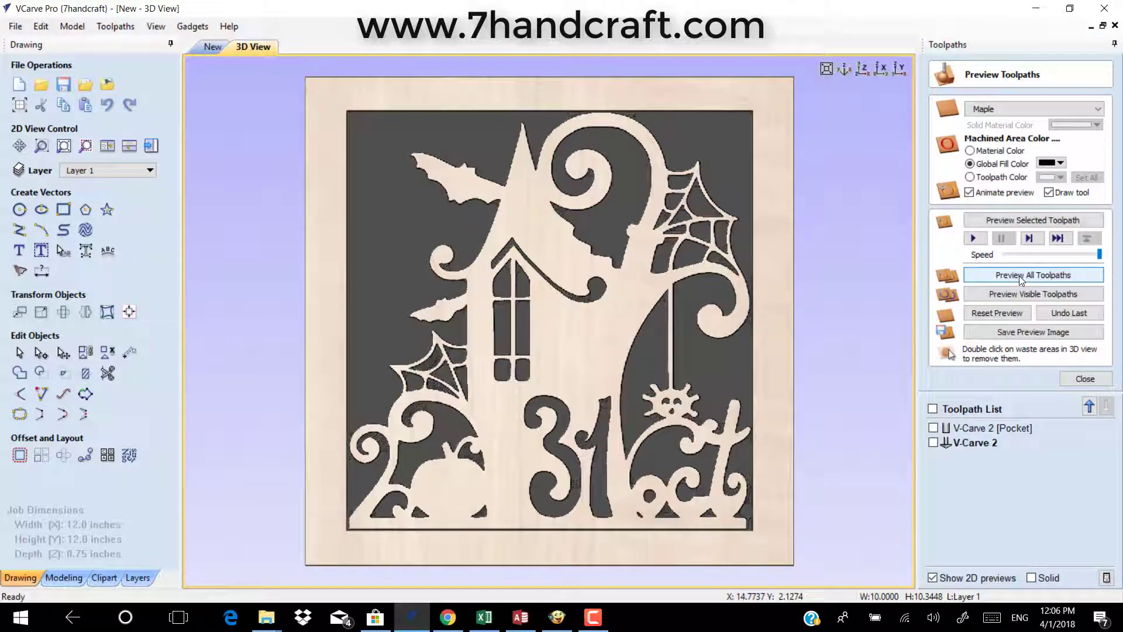
drag(690, 363, 809, 427)
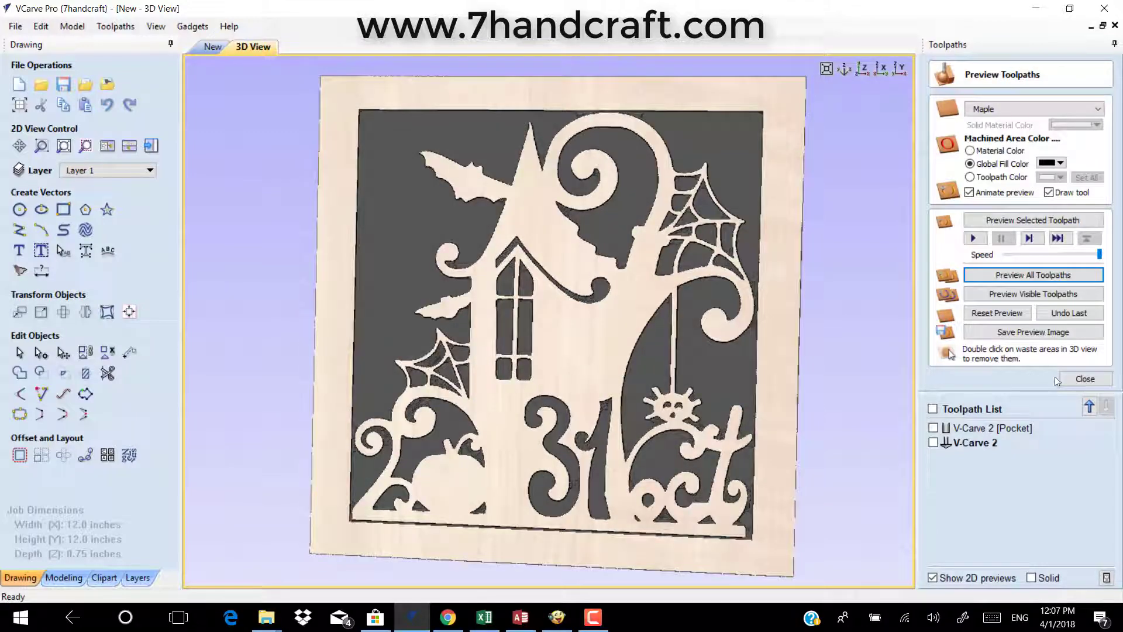
click(1089, 380)
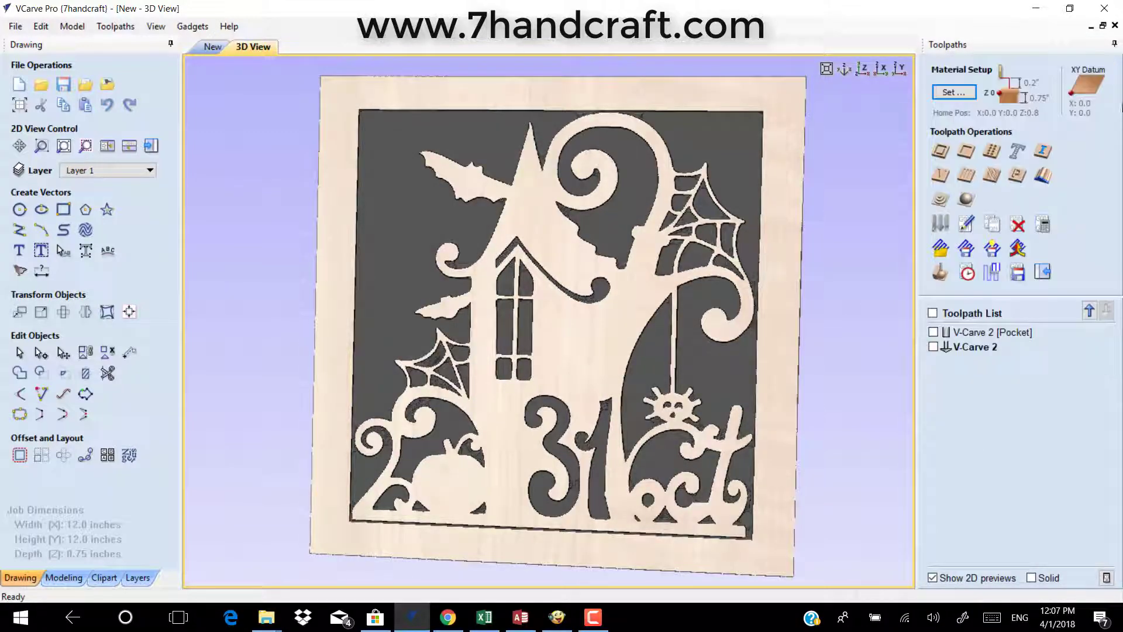
Close the haunted-house job without saving the changes
click(1114, 26)
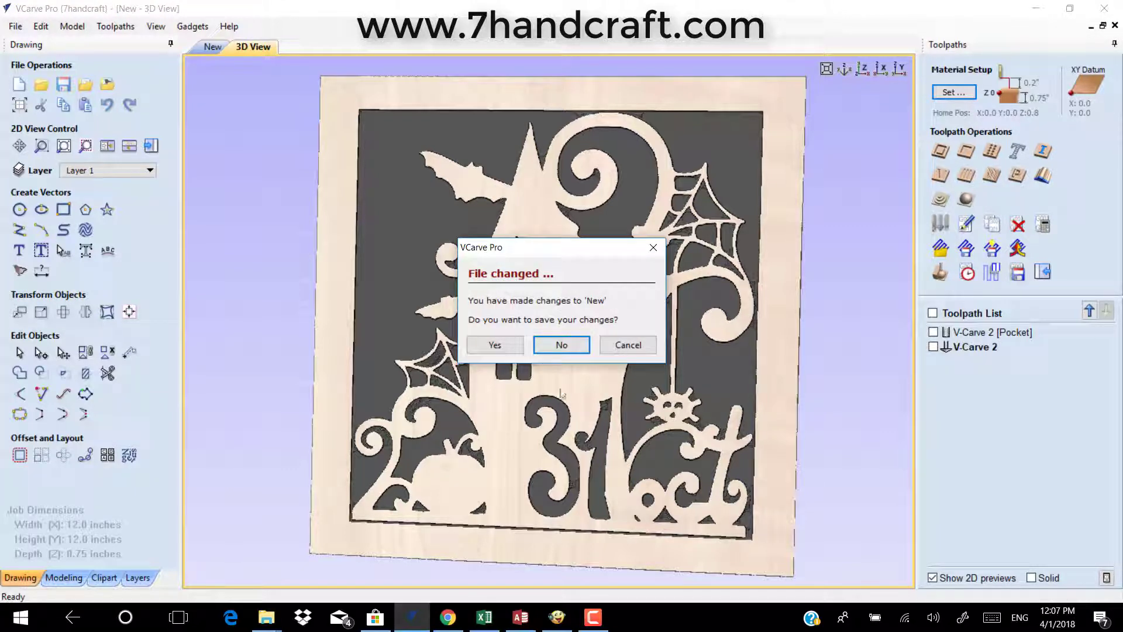
click(565, 345)
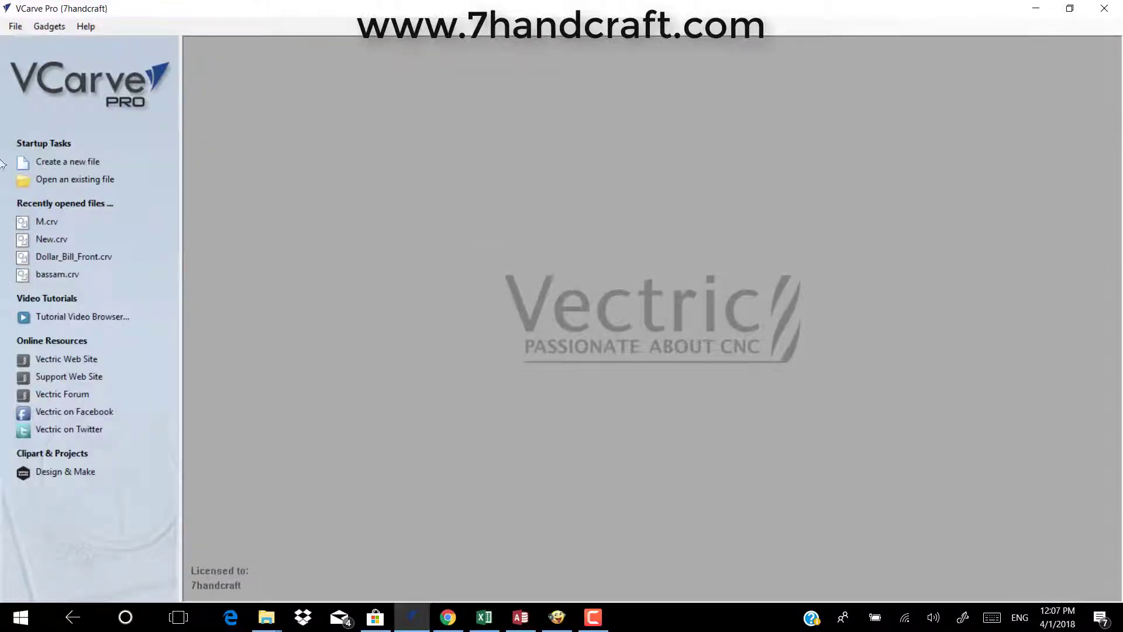
Create a new 12 x 12 inch job with 0.75 inch material thickness and Very High modeling resolution
click(68, 166)
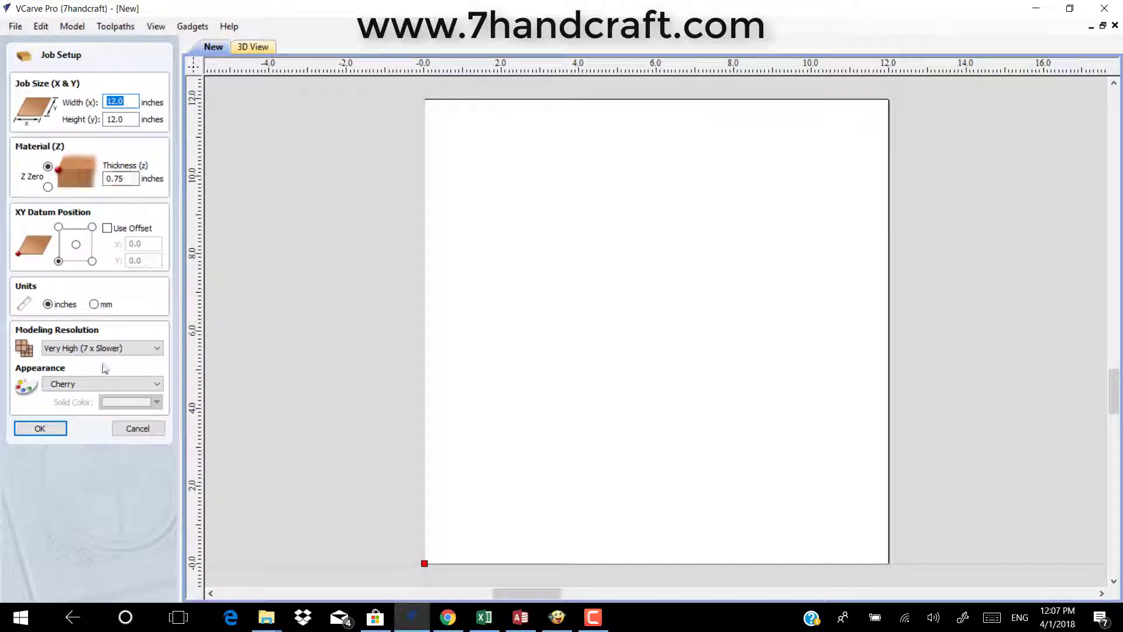
click(38, 431)
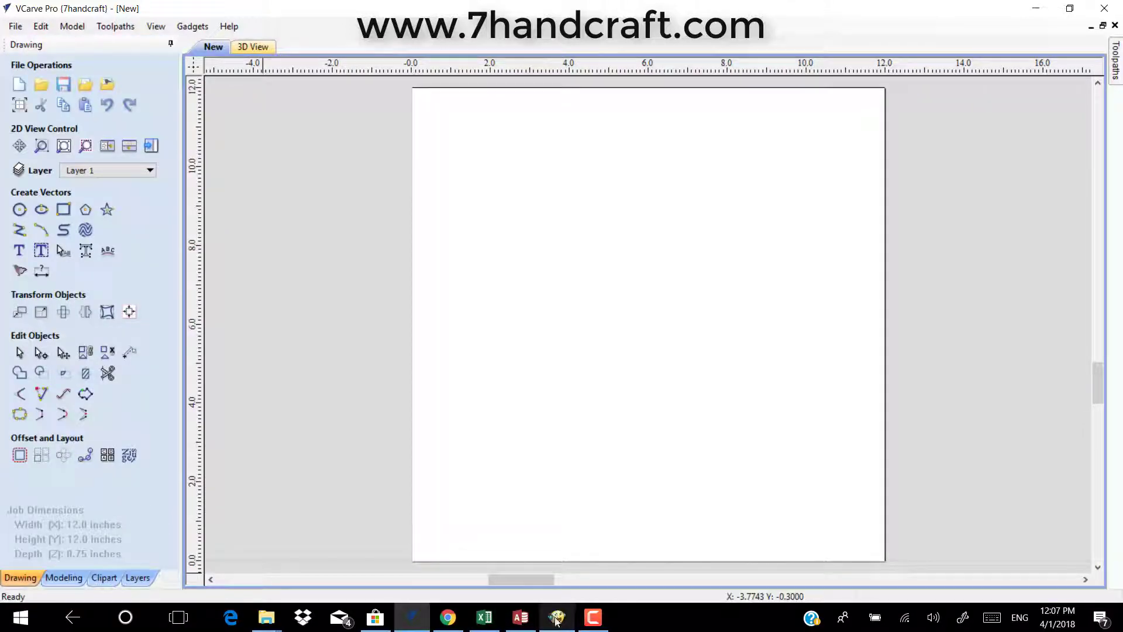
Switch to Chrome and open the free STL file page from the 7handcraft.com home page
click(446, 617)
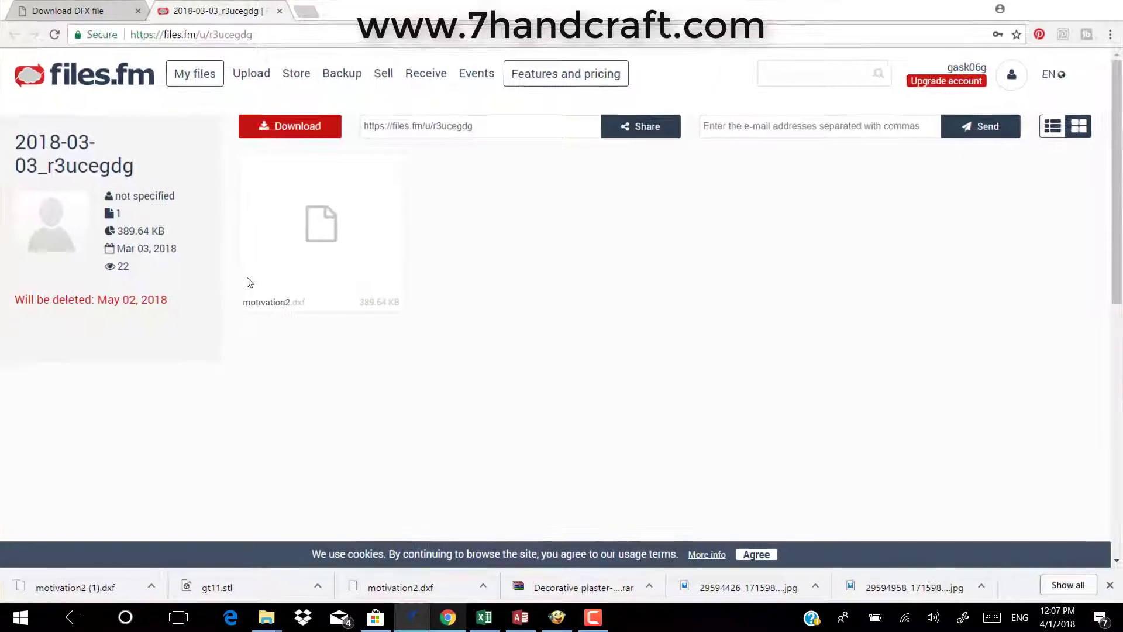
click(98, 16)
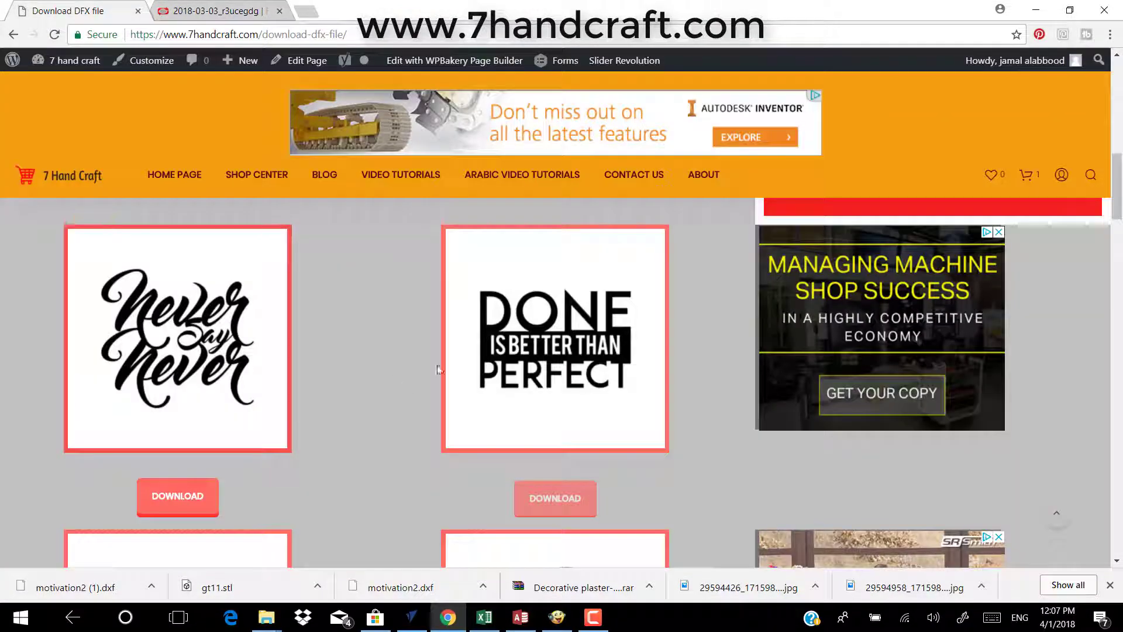
click(178, 179)
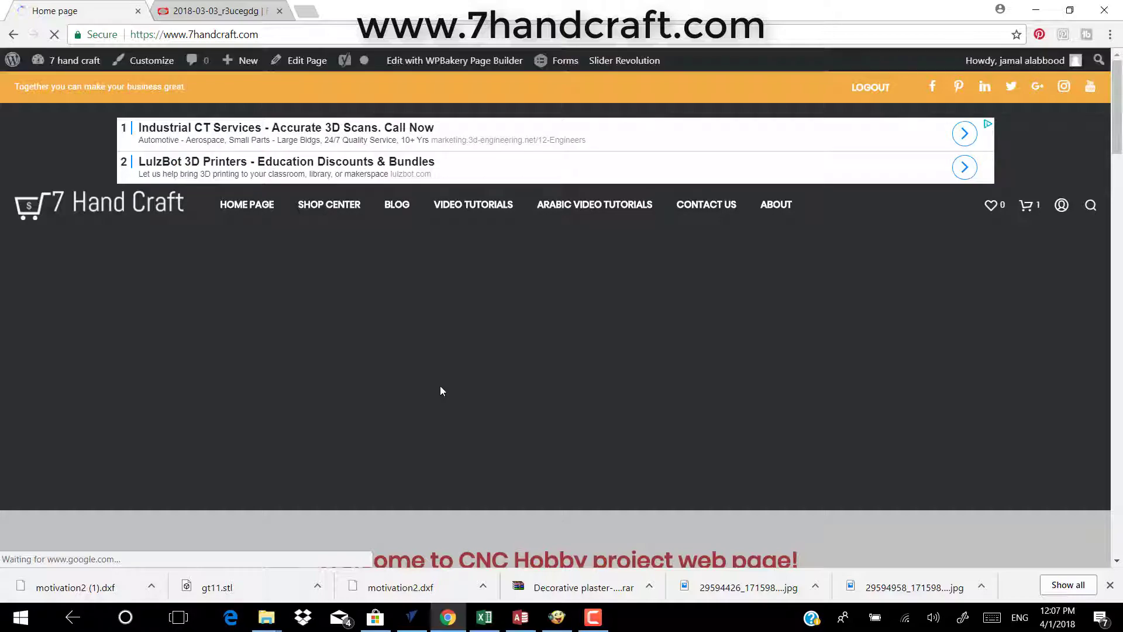
scroll(571, 388, down, 4)
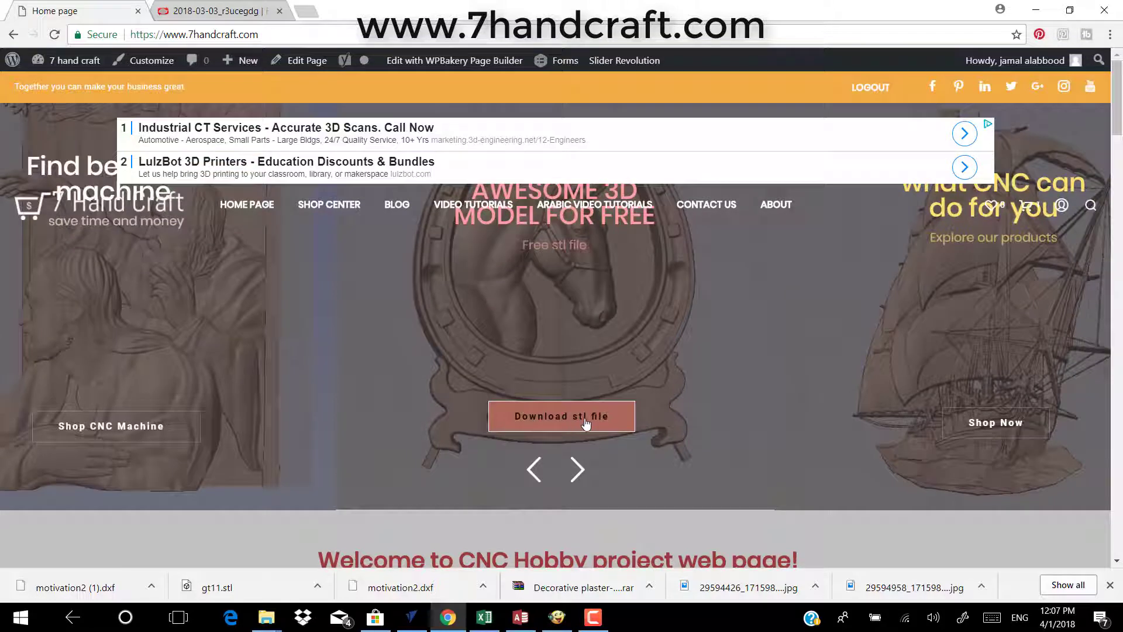
click(584, 418)
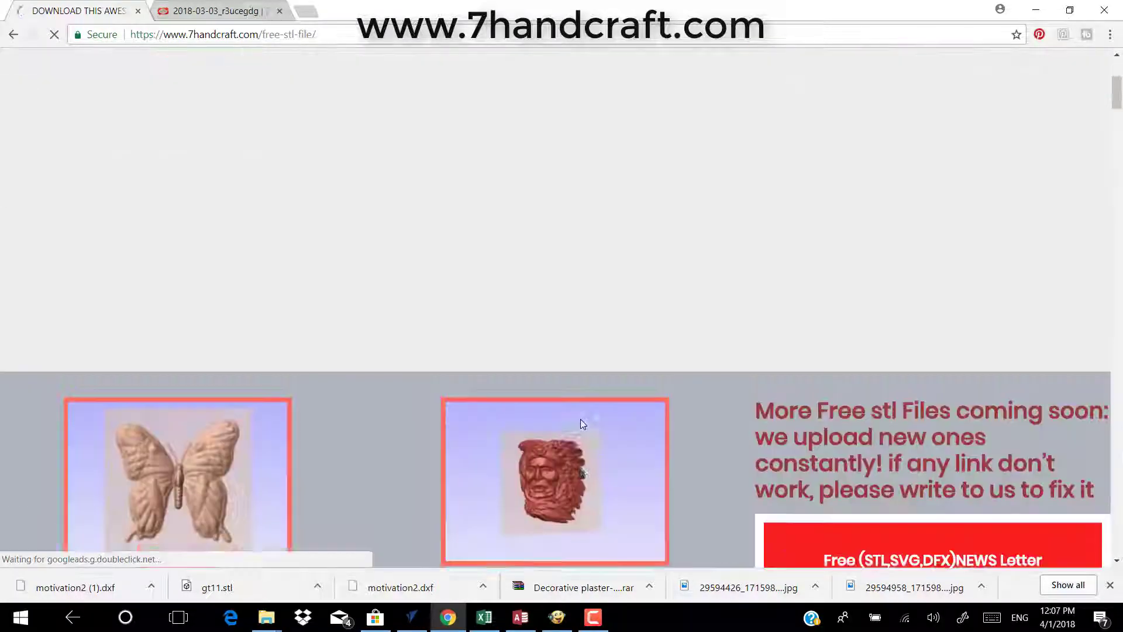
Browse the free STL models and download hadad.stl, the relief of two bearded men
scroll(579, 420, down, 10)
scroll(576, 422, down, 10)
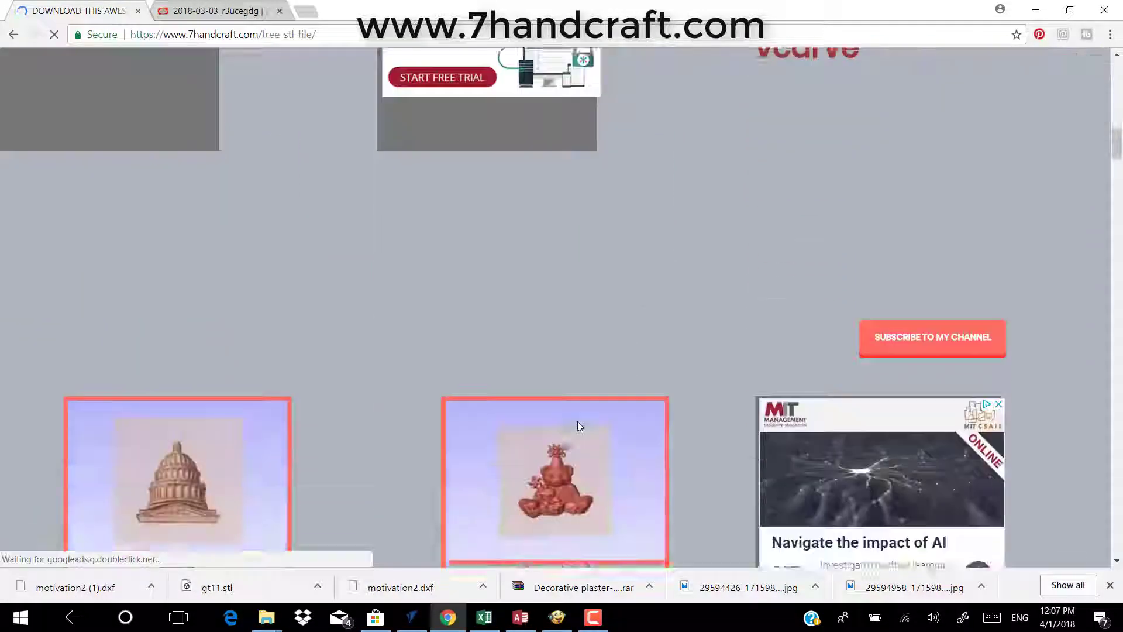
scroll(574, 422, down, 3)
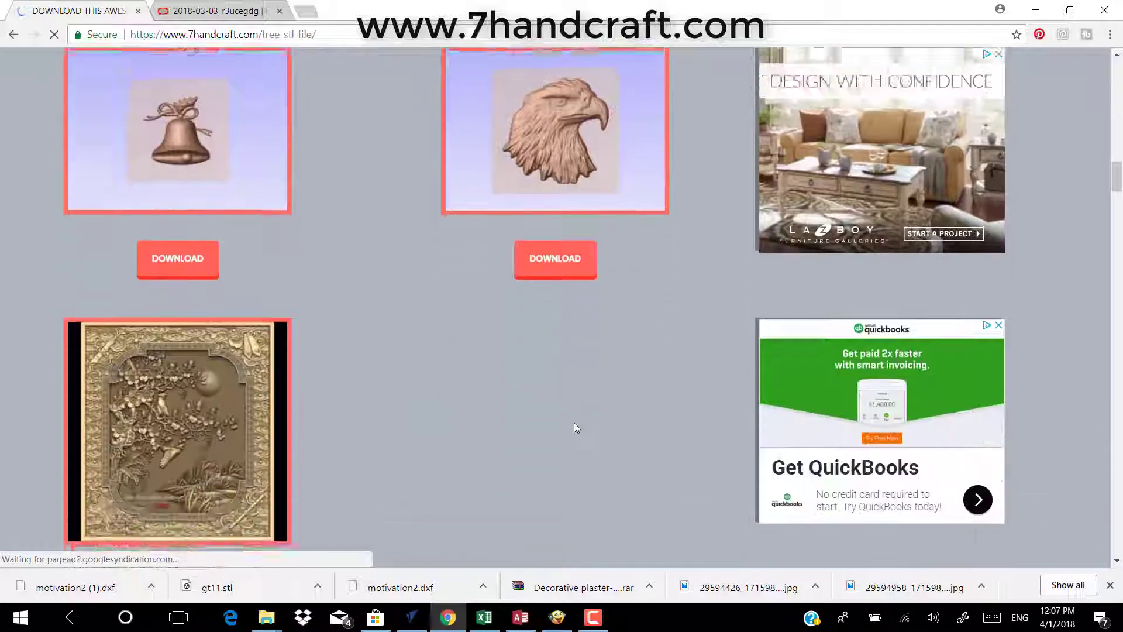
scroll(419, 338, down, 10)
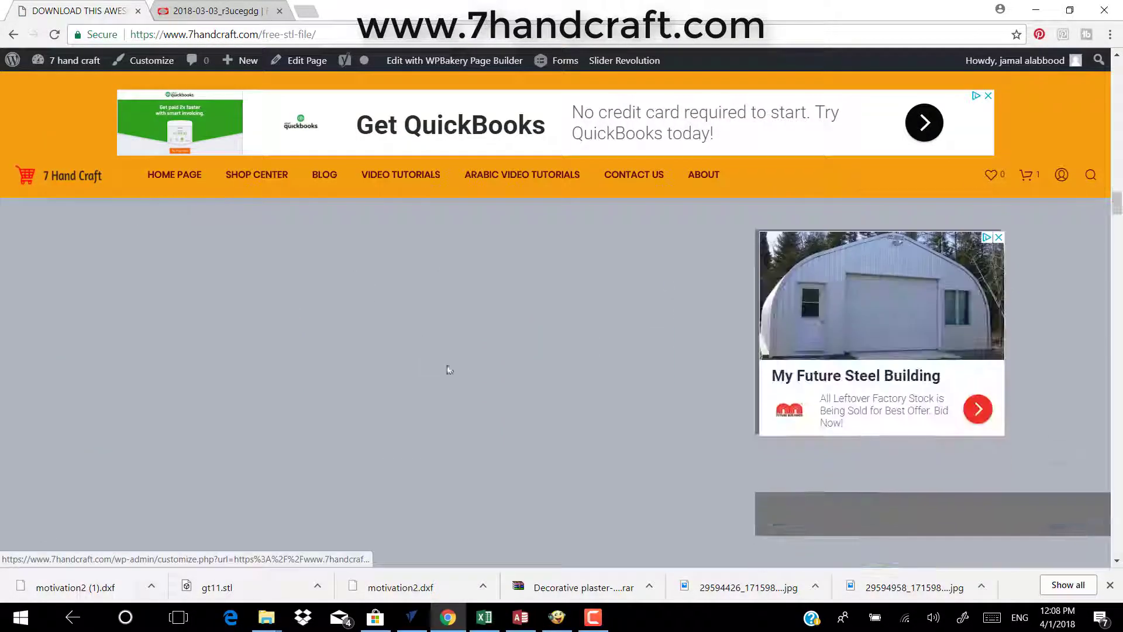
scroll(439, 388, down, 6)
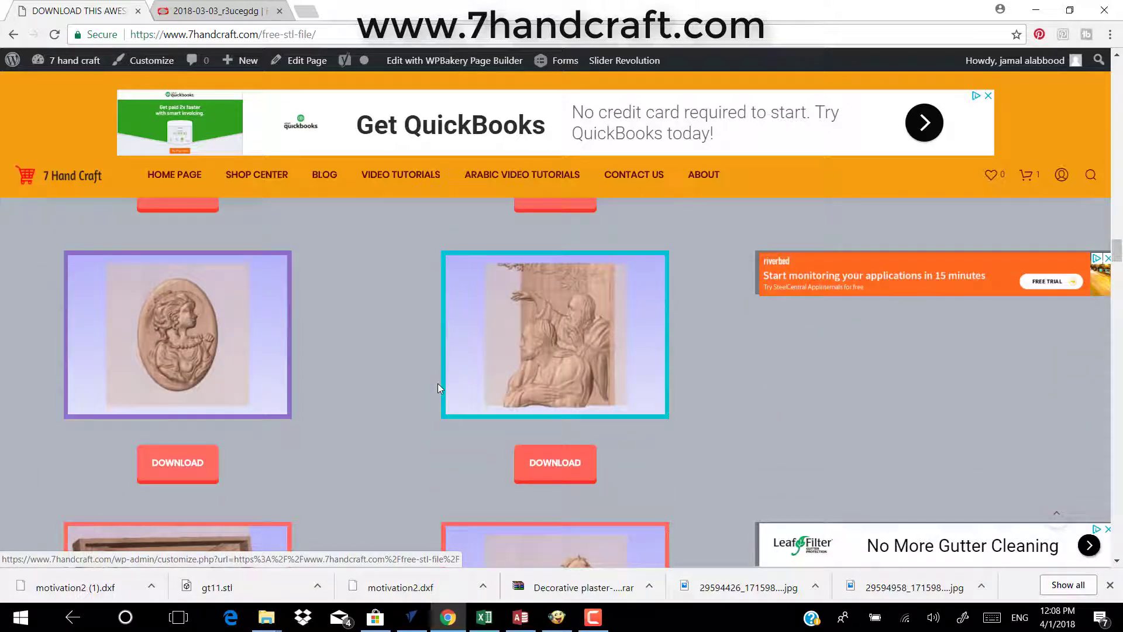
click(565, 463)
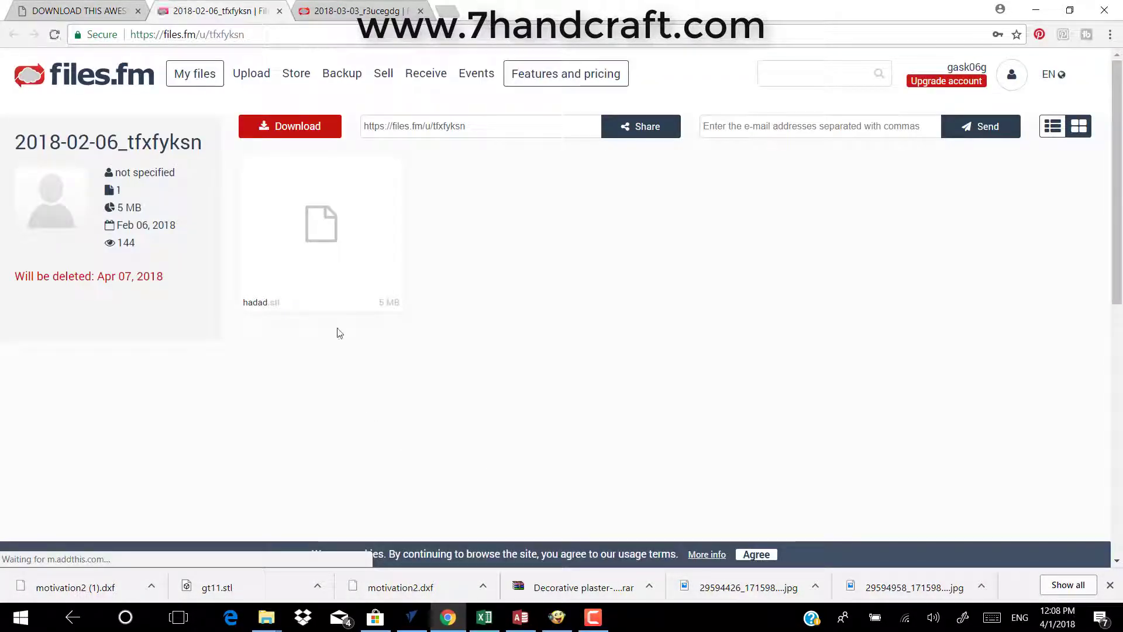
mouse_move(326, 227)
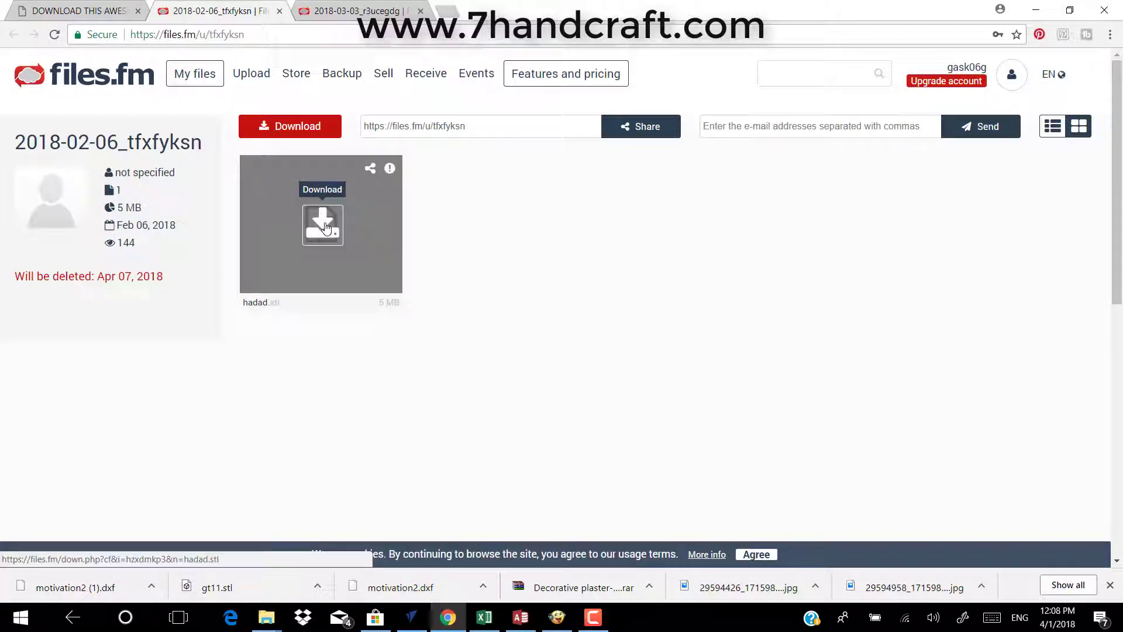
click(323, 225)
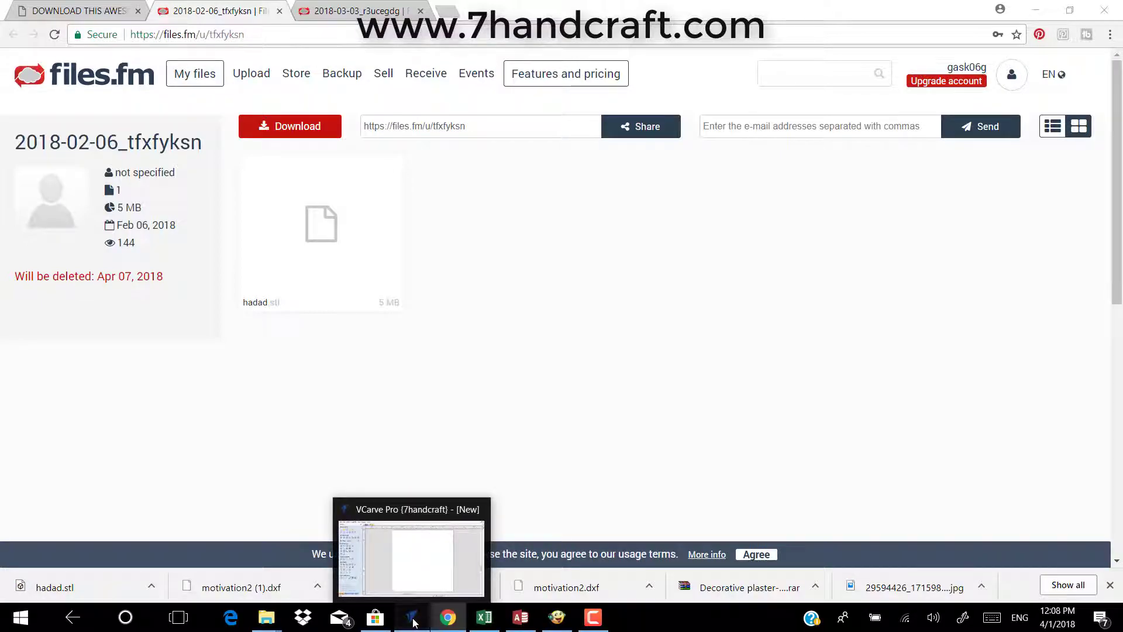
Switch to VCarve Pro and import hadad.stl from Downloads as a 3D model with Top orientation
click(413, 622)
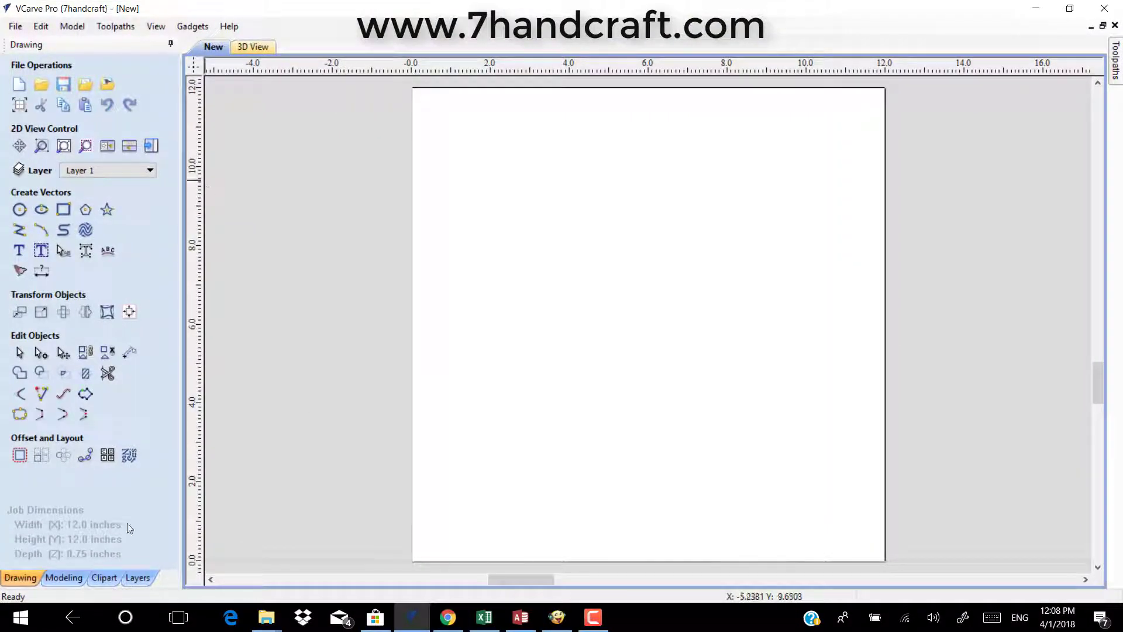
click(64, 578)
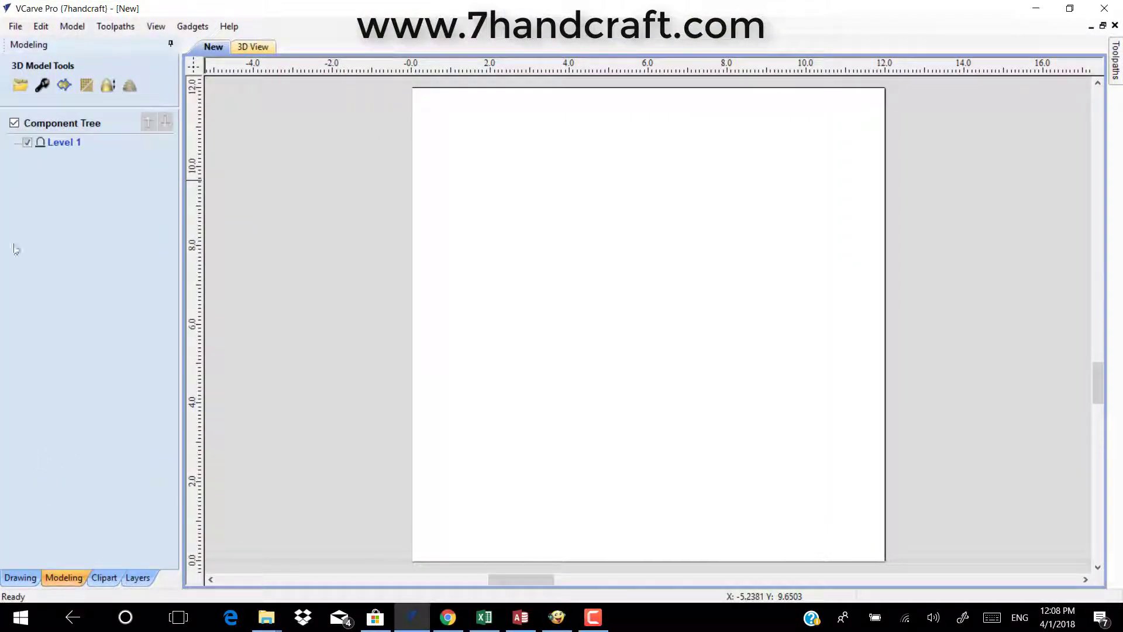
click(17, 76)
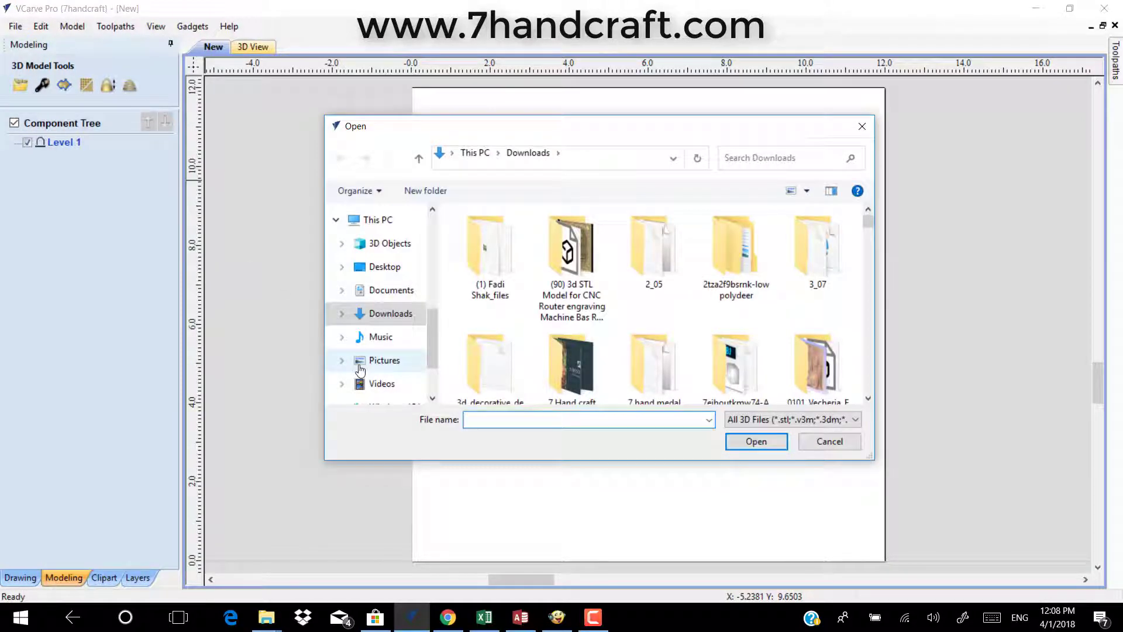
text(HAD)
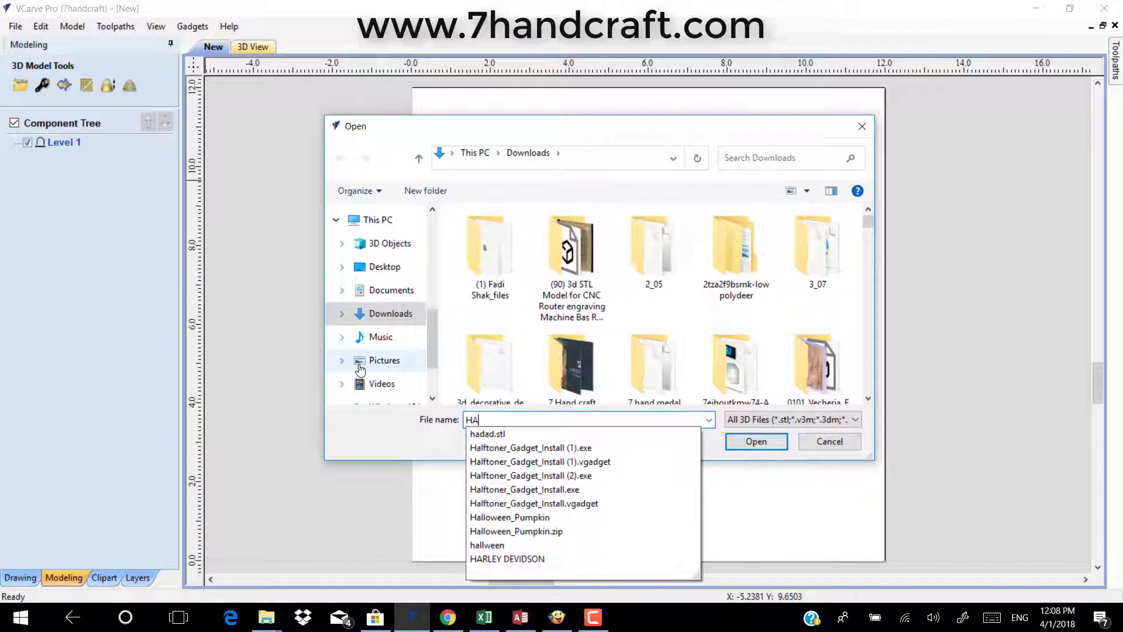
click(509, 434)
click(756, 442)
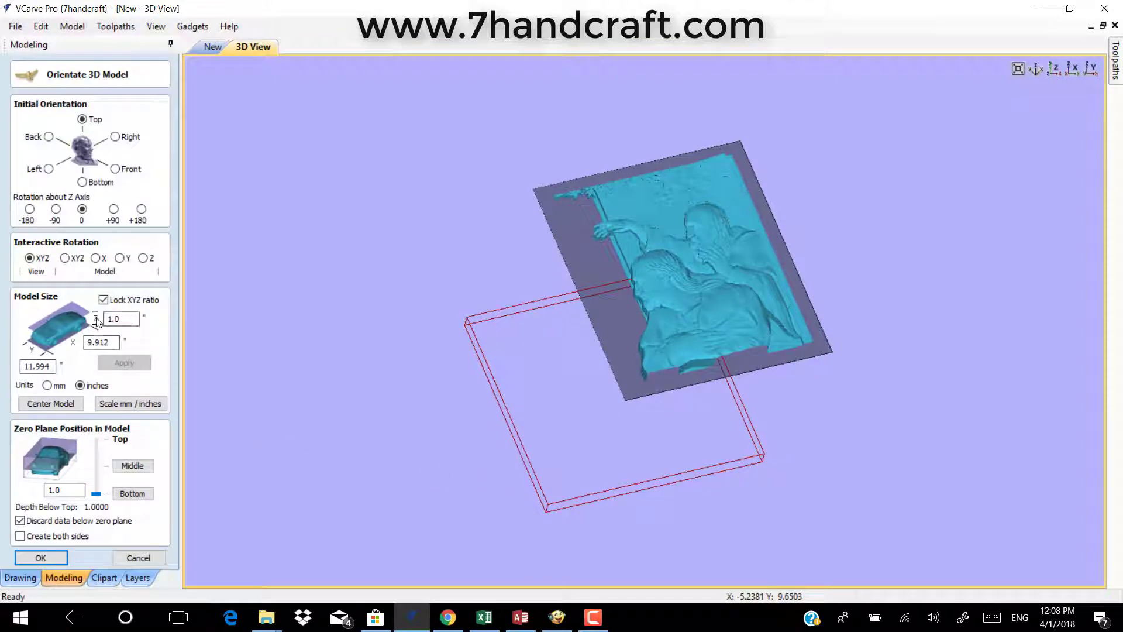
click(48, 558)
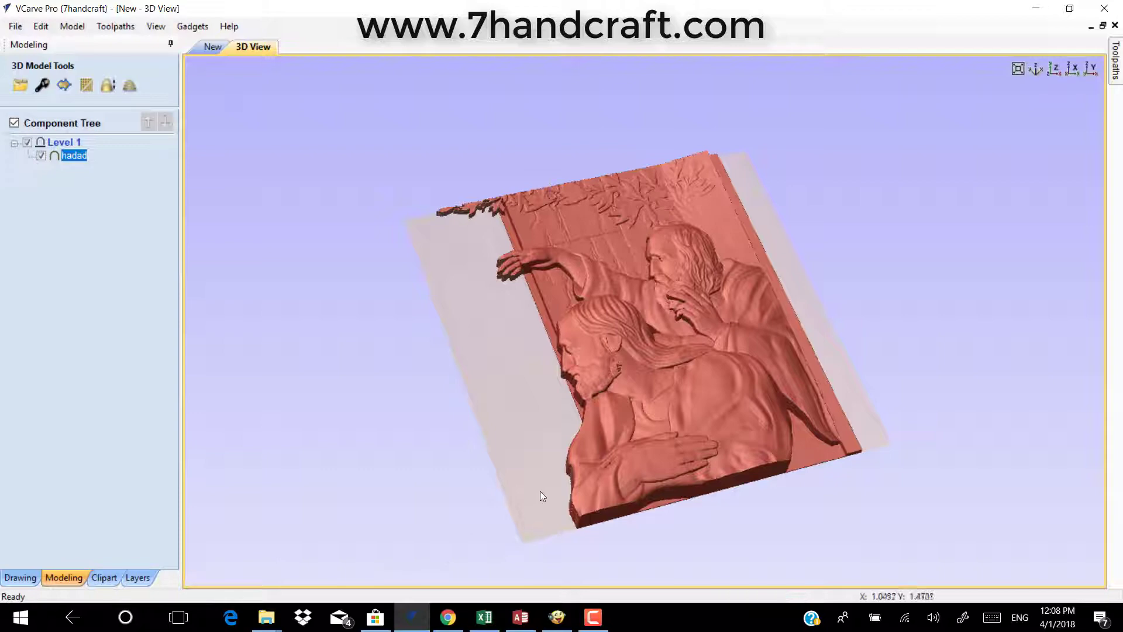
Set the shape height of the hadad component to 0.65 inches and check the relief in 3D
drag(539, 491, 485, 354)
click(41, 85)
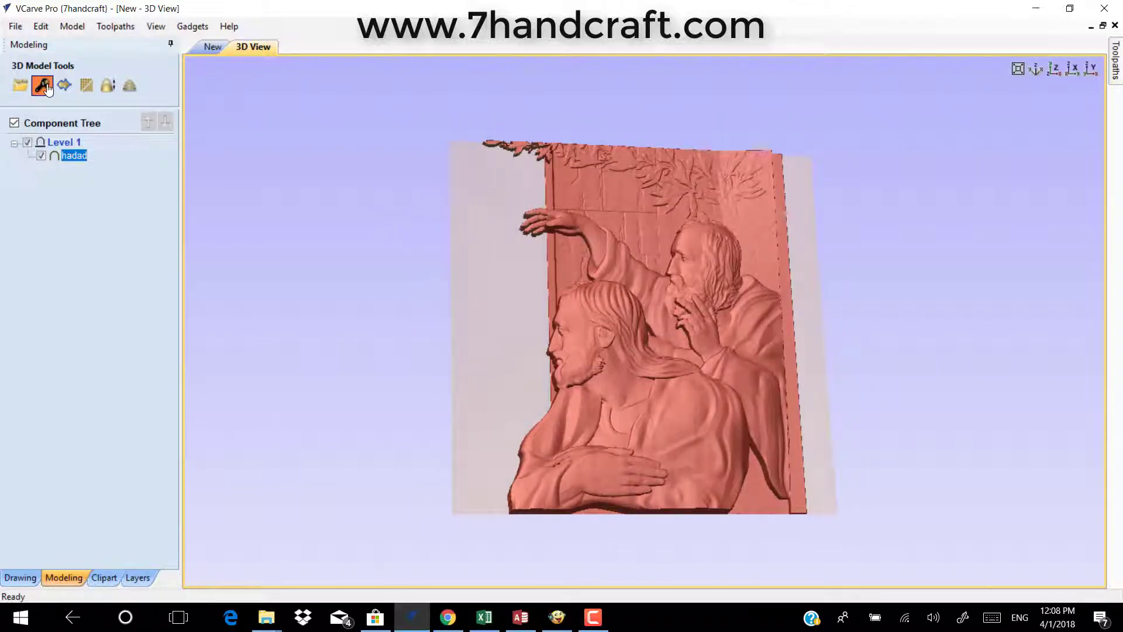
drag(98, 170, 134, 171)
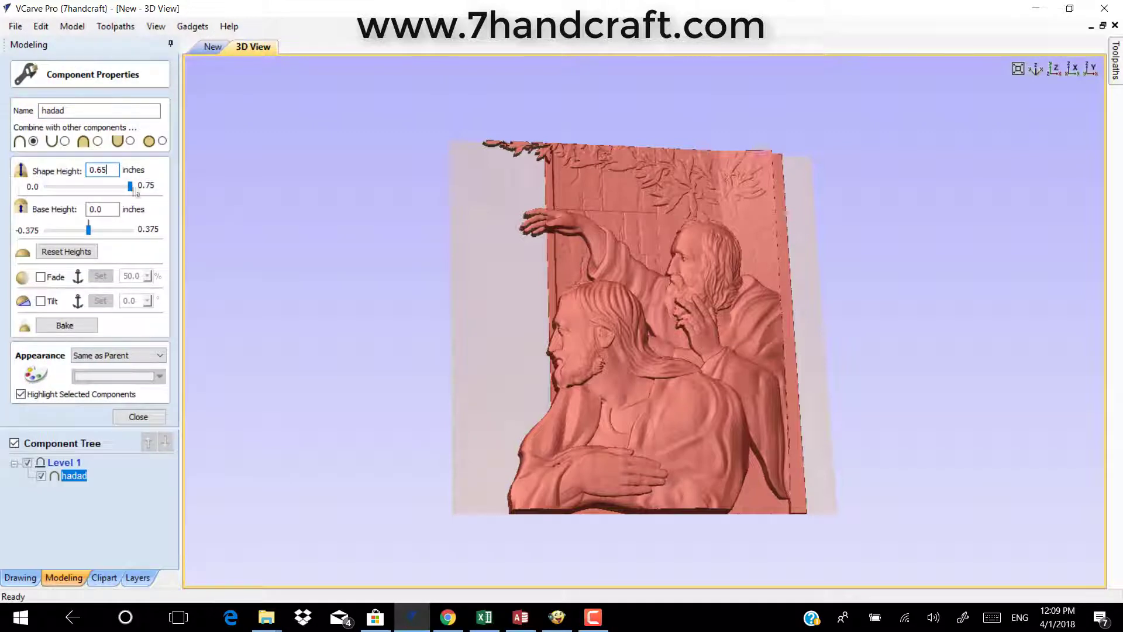
key(Return)
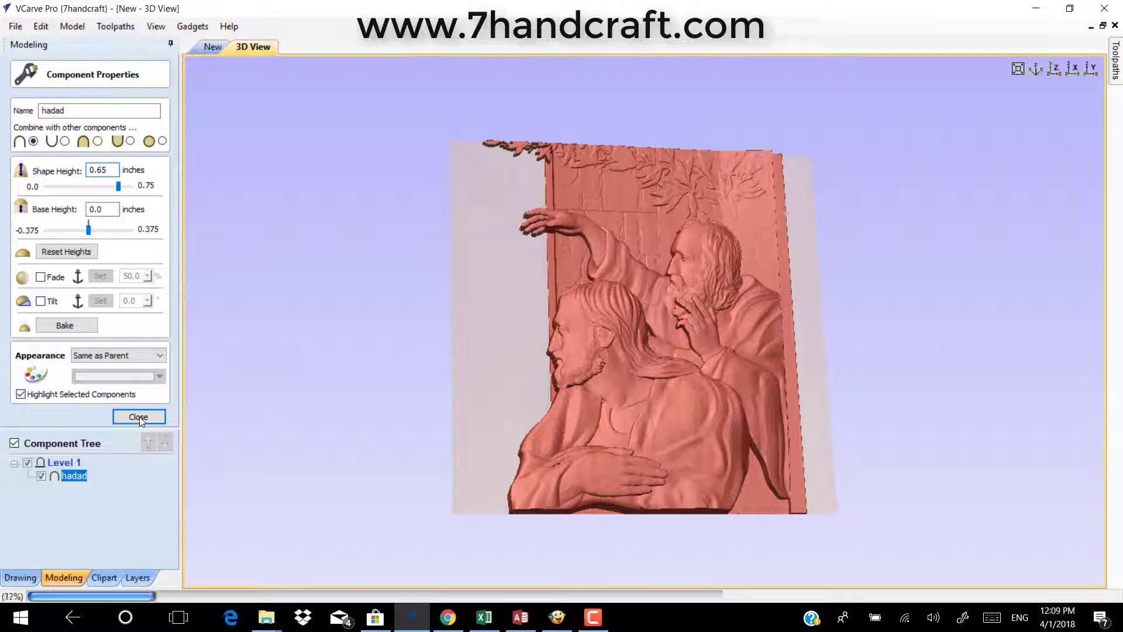
click(139, 416)
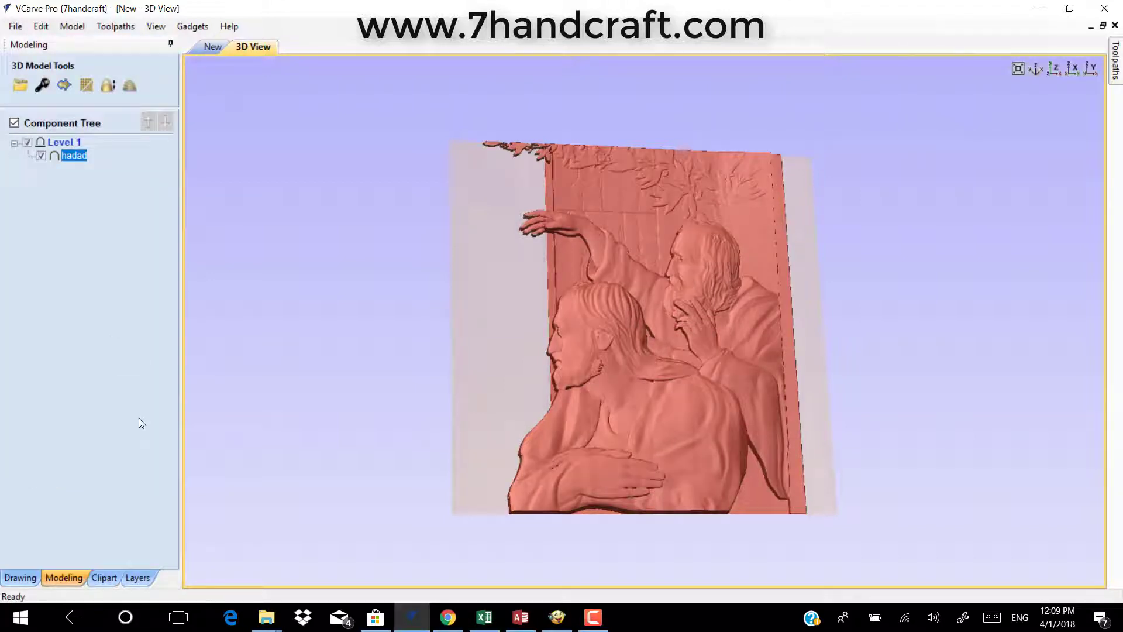
drag(492, 409, 469, 434)
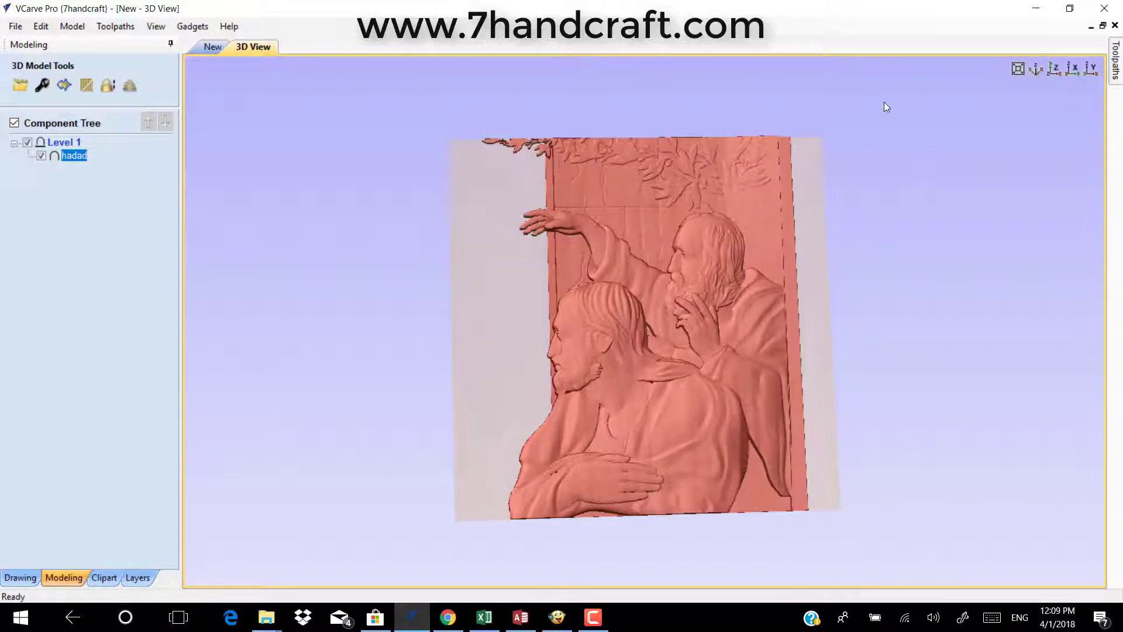
Calculate a 3D roughing toolpath with the 0.25 inch end mill inside the model boundary and preview it in the material color
click(1116, 64)
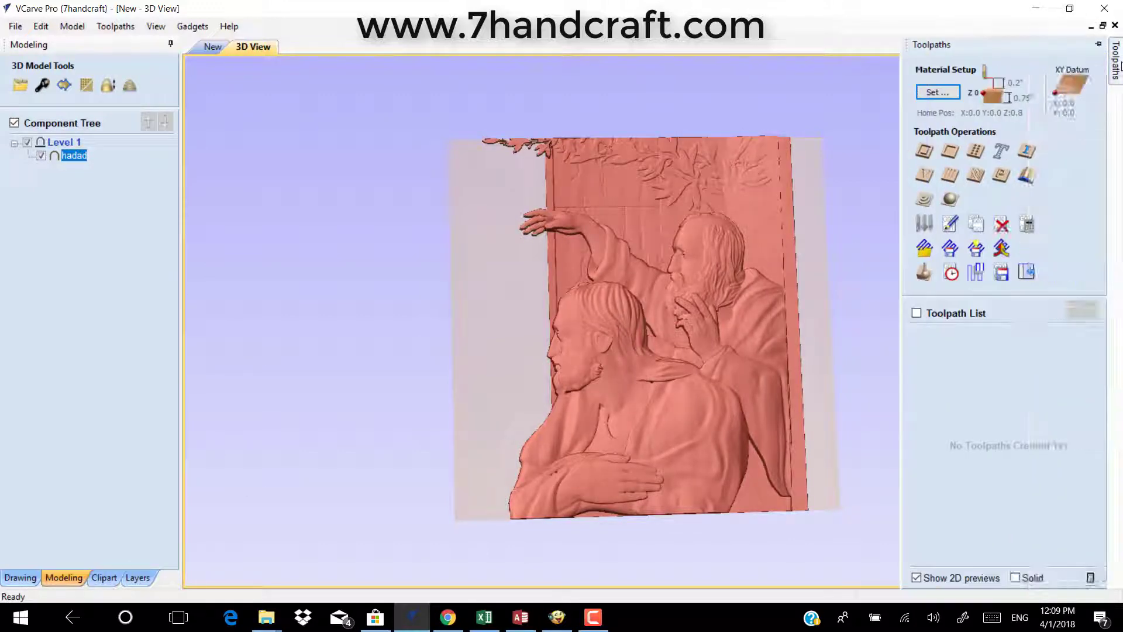
click(1098, 44)
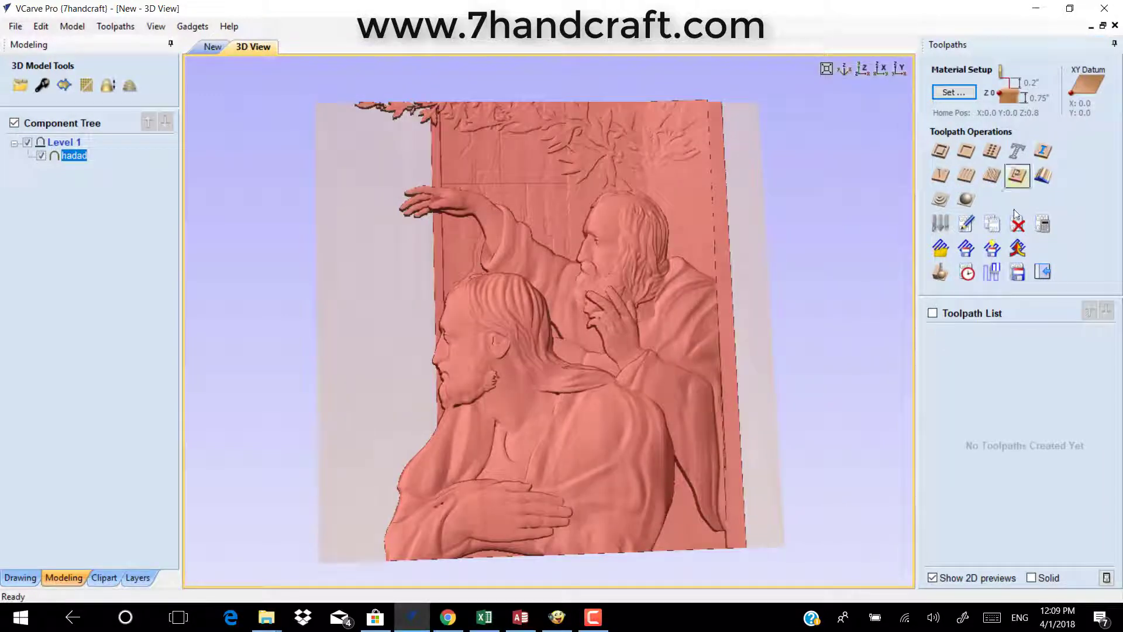
click(940, 200)
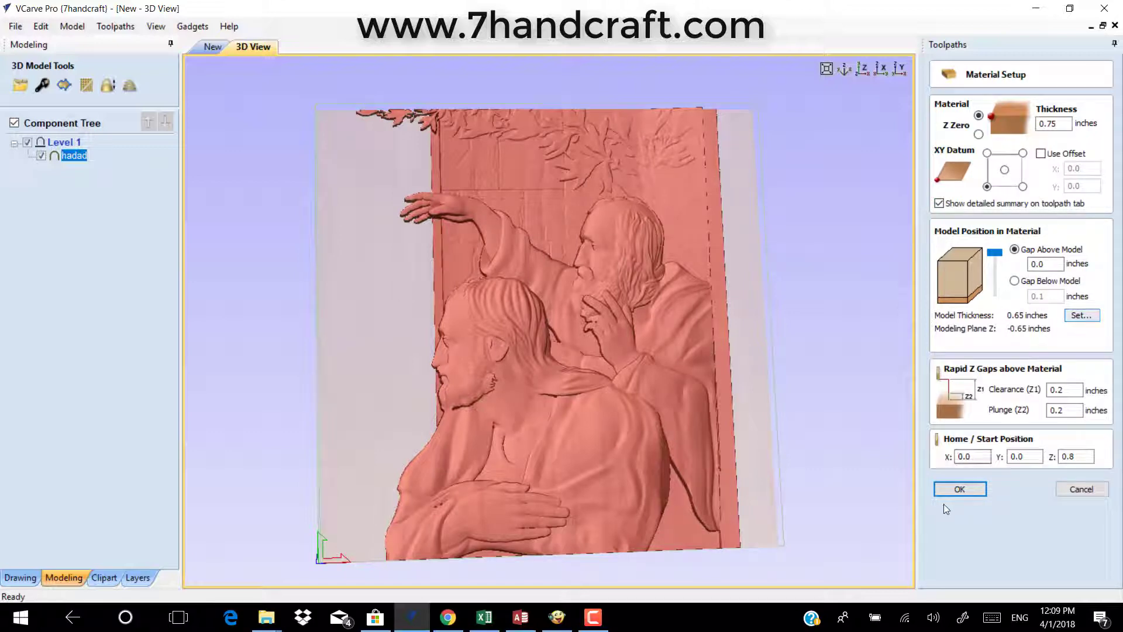
click(959, 490)
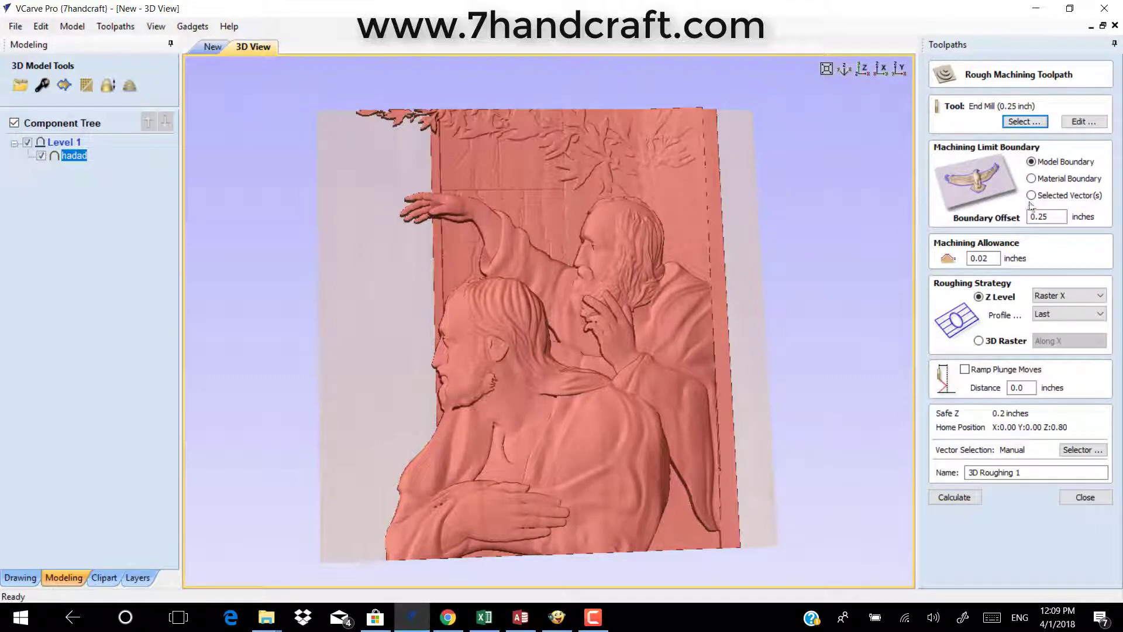
click(955, 497)
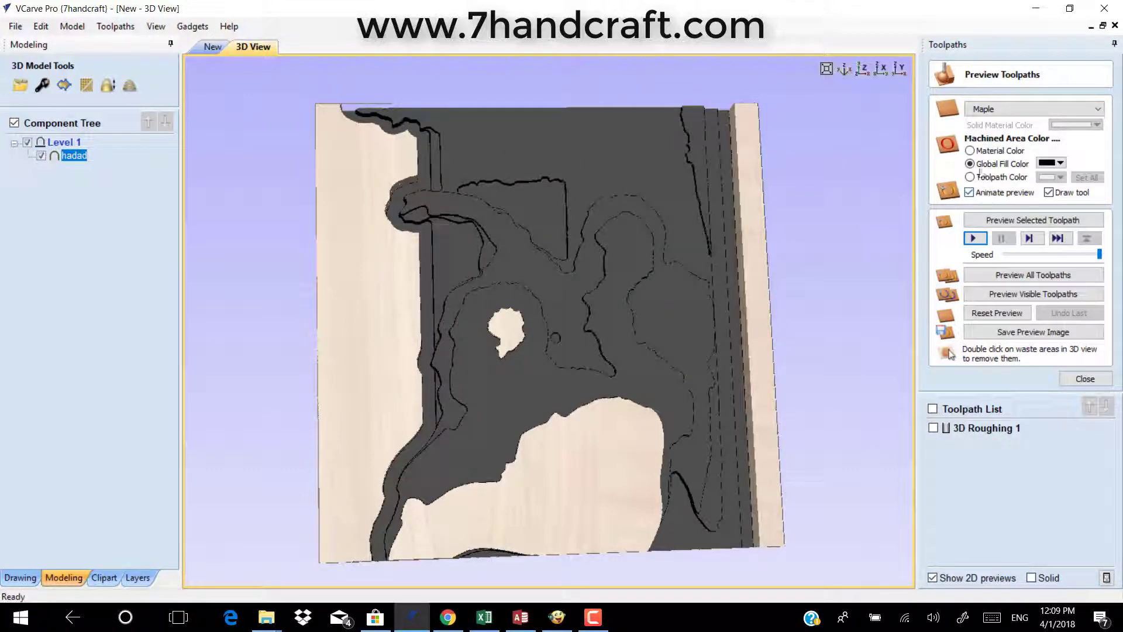
click(971, 151)
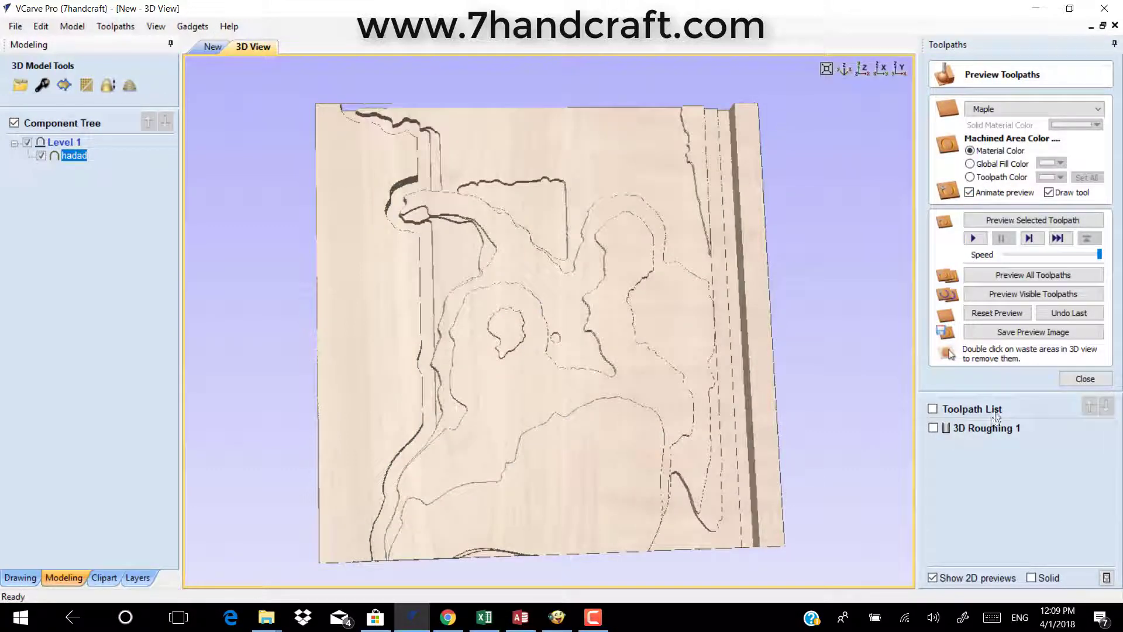
click(1081, 379)
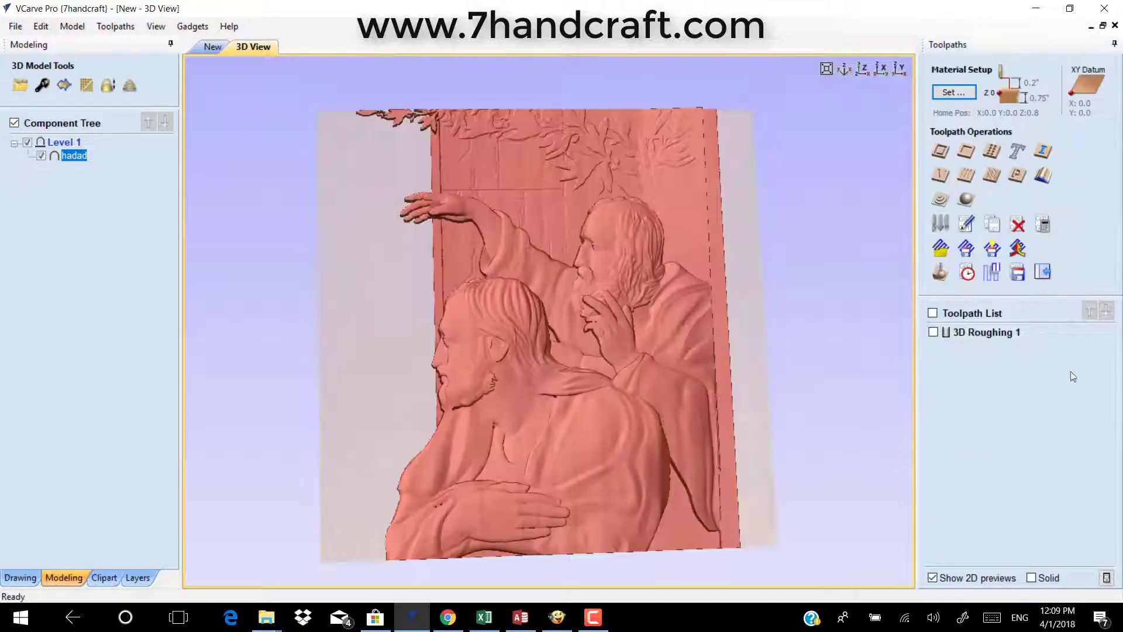
Start a 3D finish toolpath with the 0.125 inch ball nose at 30 inches/min feed rate and 10 inches/min plunge rate
click(965, 199)
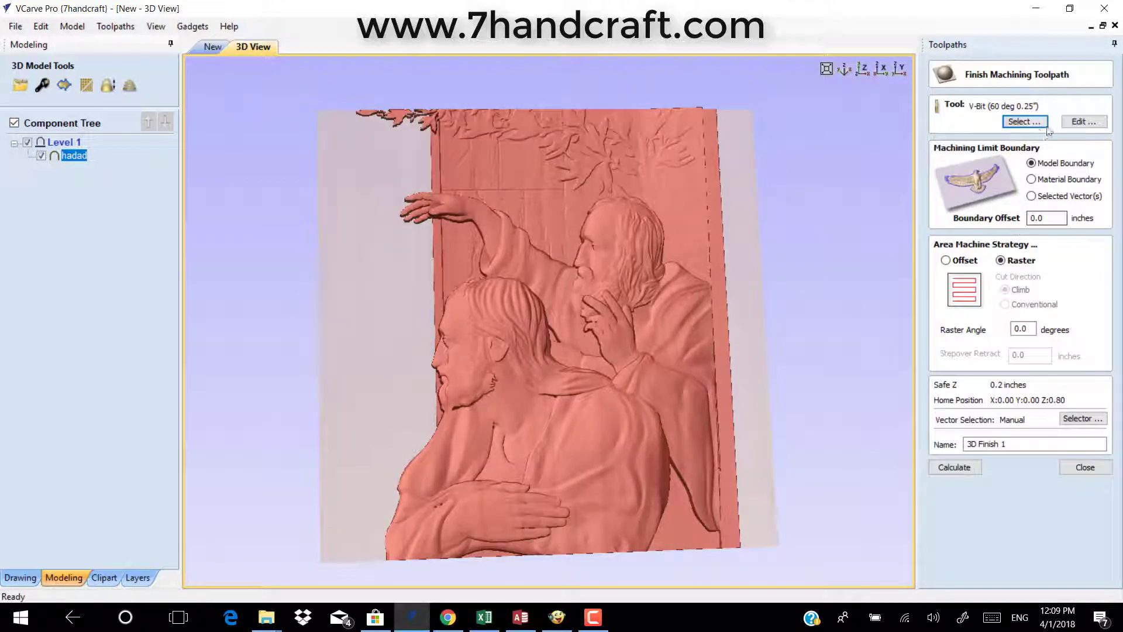
click(1024, 123)
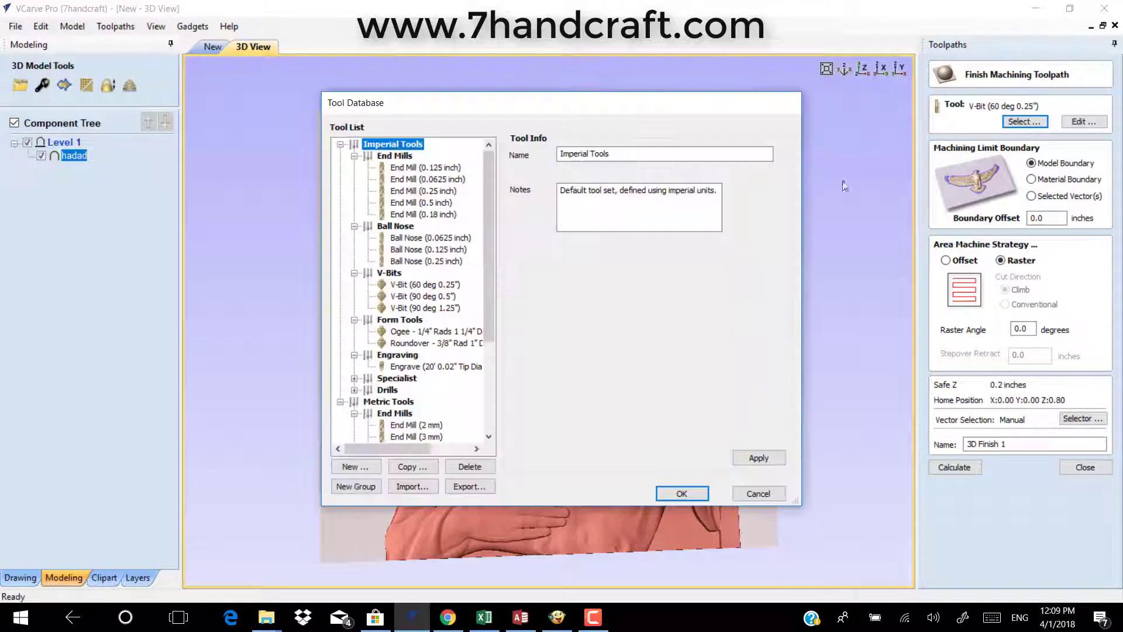
click(420, 250)
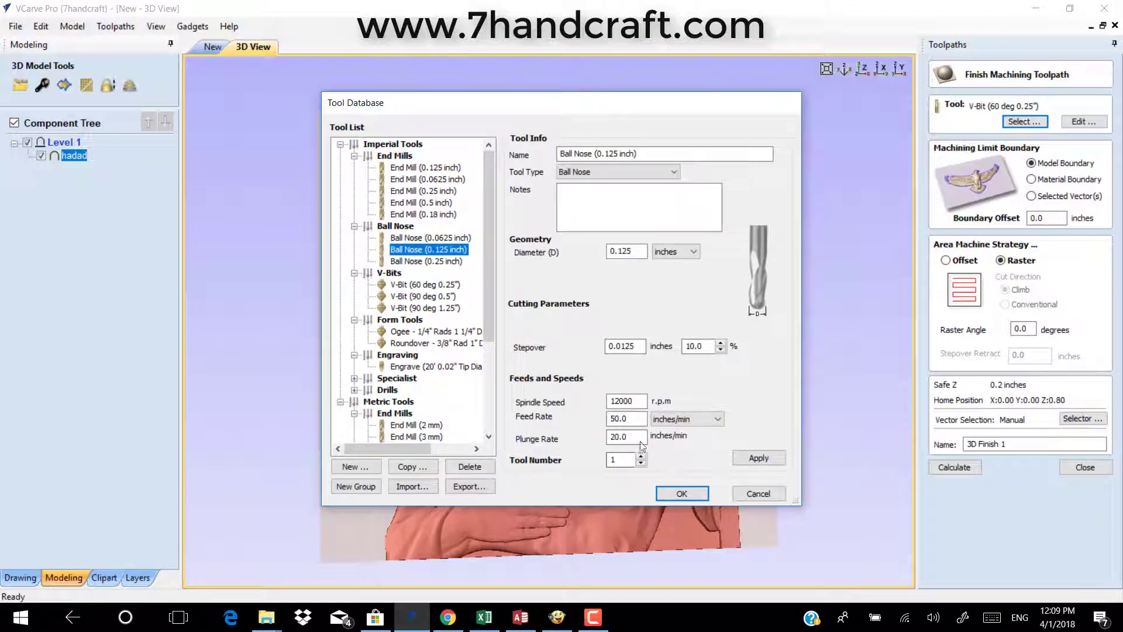
click(611, 418)
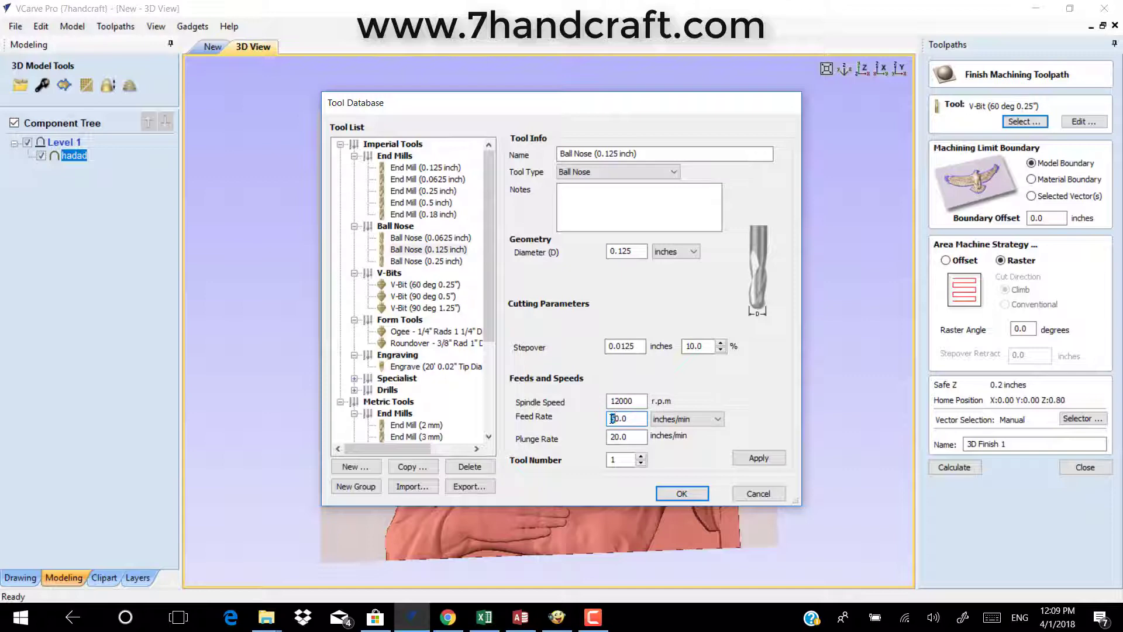
key(Delete)
text(3)
click(763, 459)
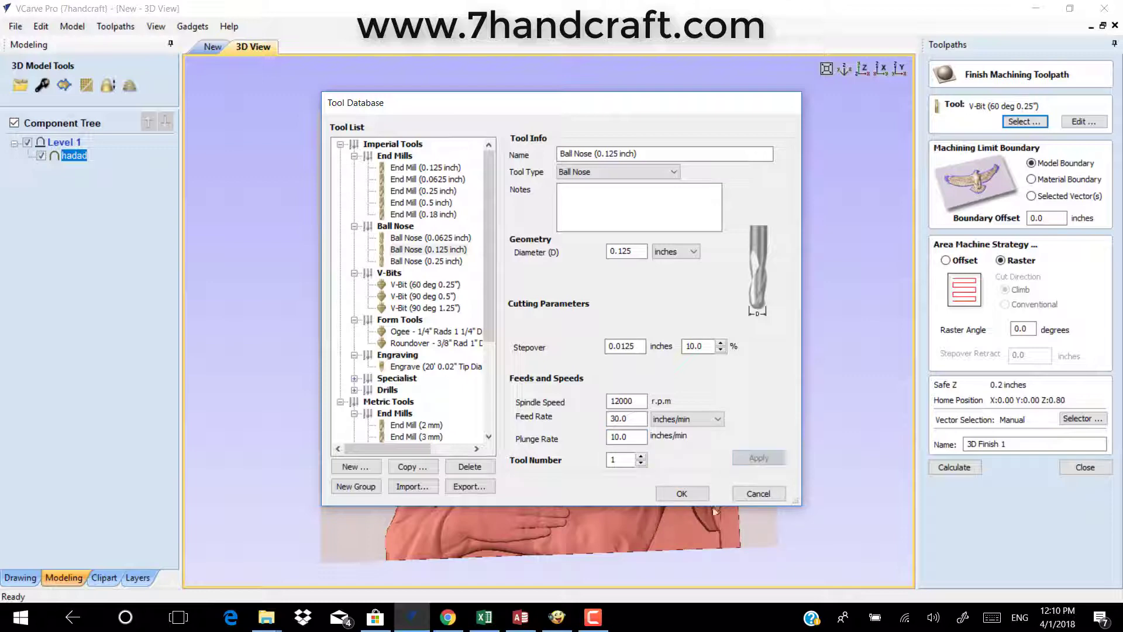
click(683, 494)
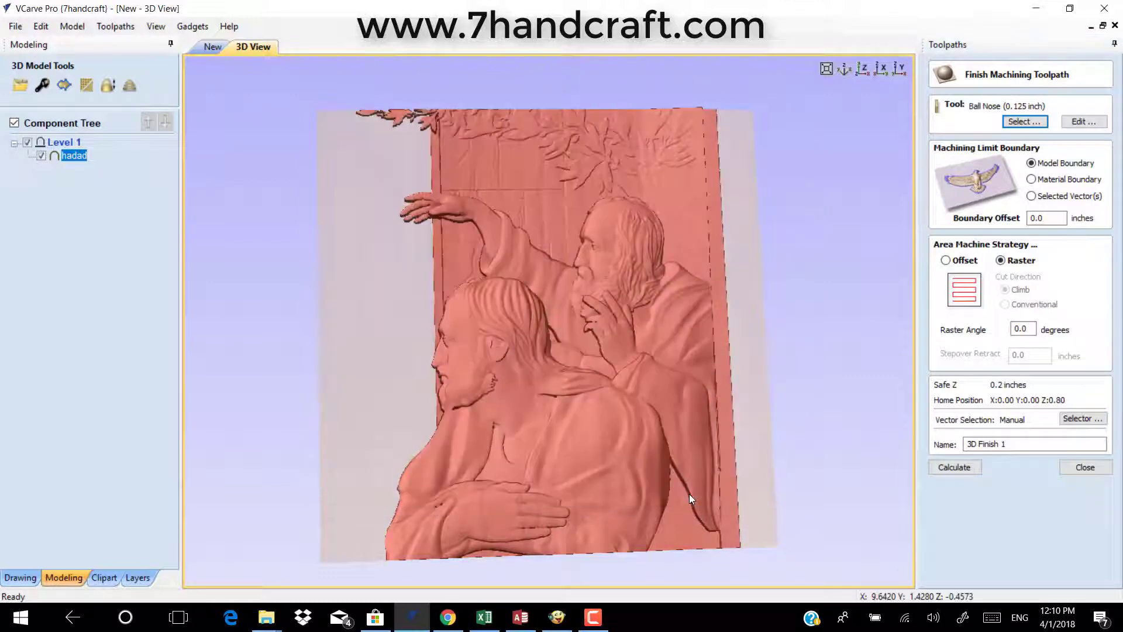
Calculate the raster 3D finish toolpath inside the model boundary and preview it on the roughed relief
click(953, 467)
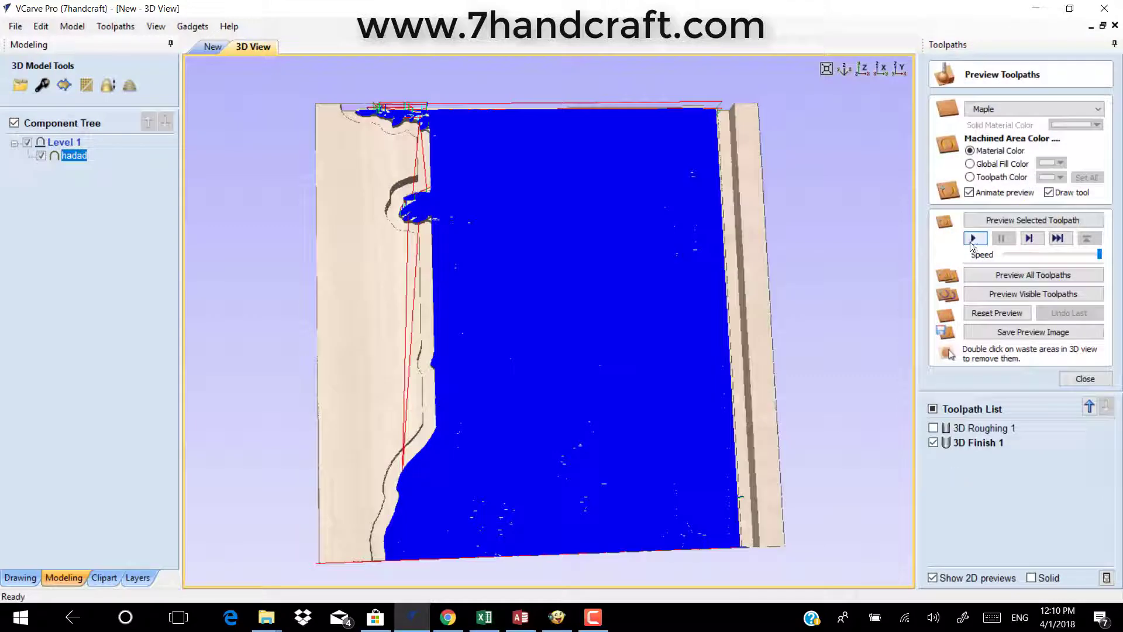
click(973, 239)
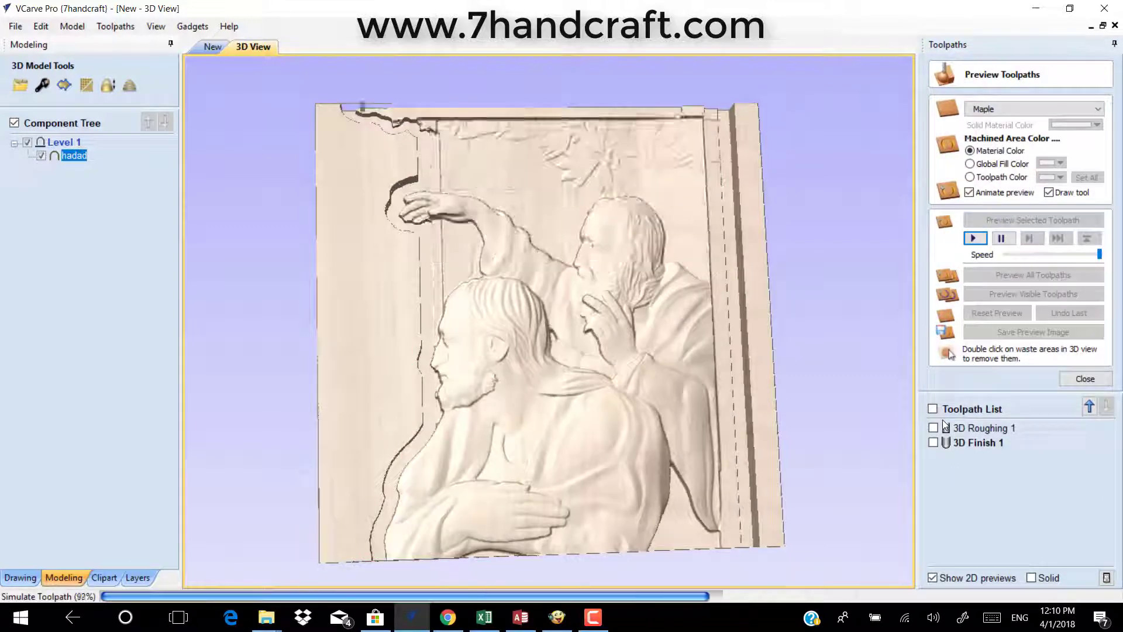
drag(620, 222, 216, 102)
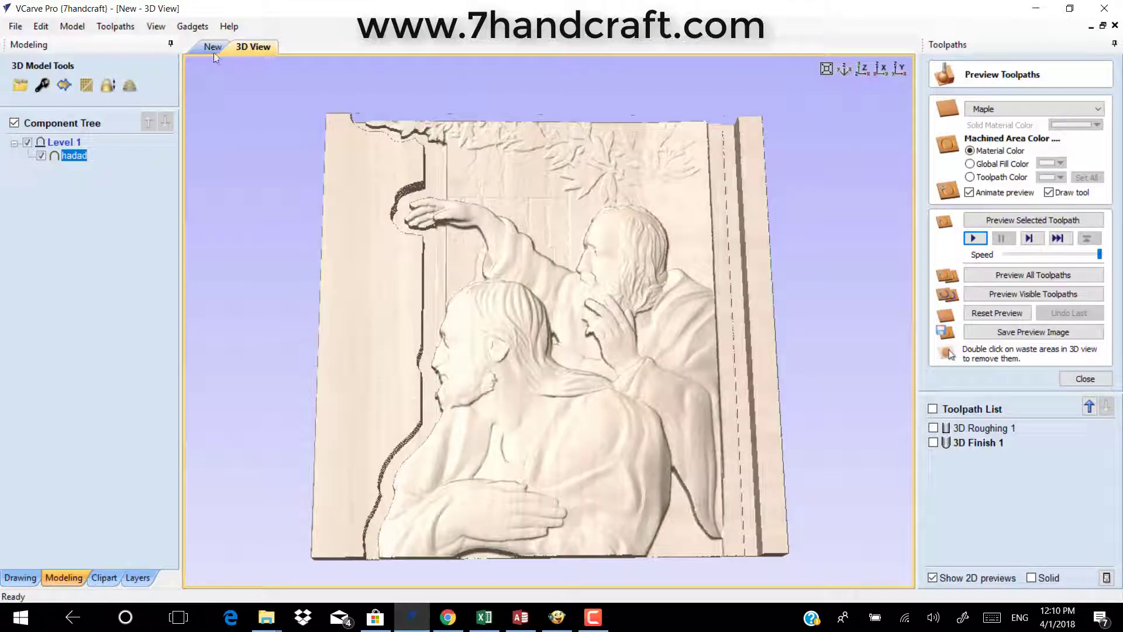
Create a vector boundary around the selected hadad component in the 2D view
click(214, 51)
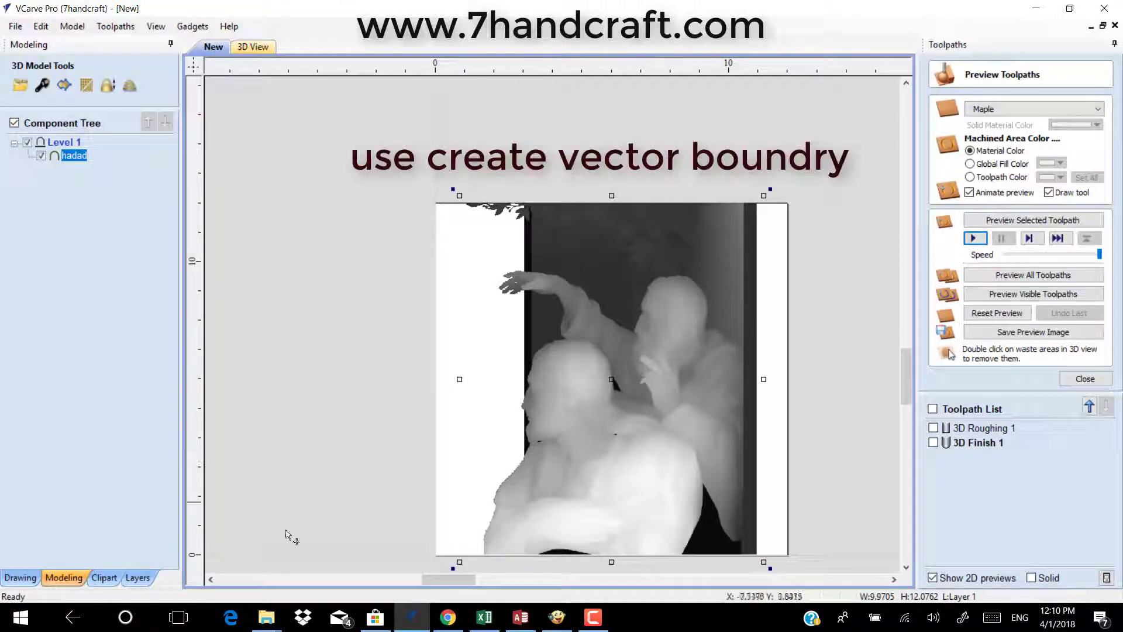
click(61, 87)
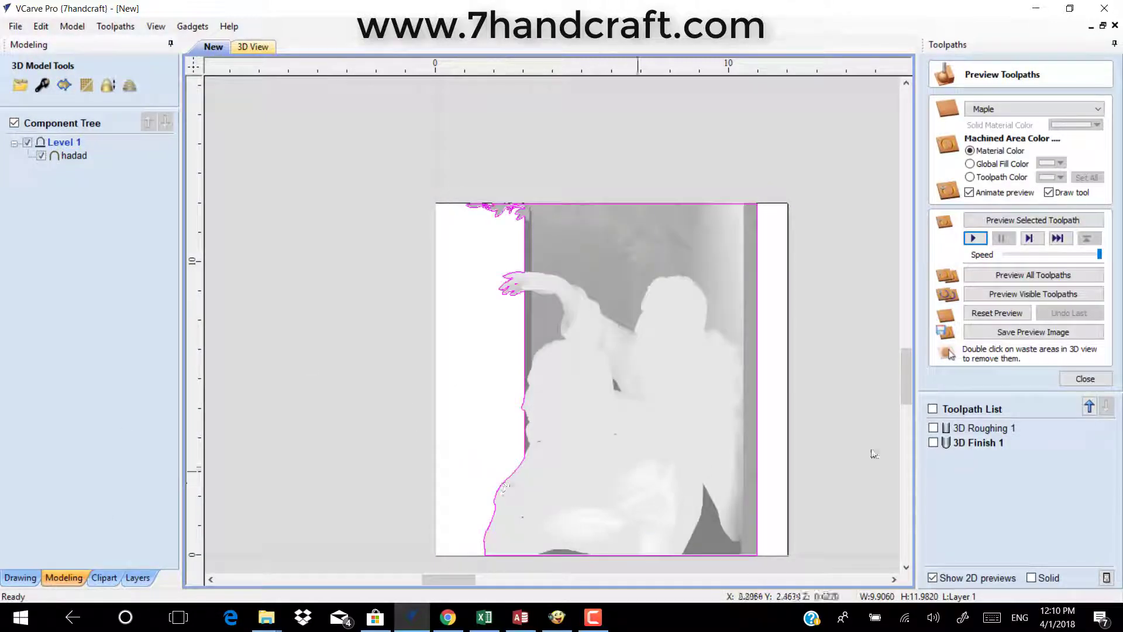
Set up a 2D profile toolpath on the boundary vector with a cut depth of 0.75 inches
click(1085, 378)
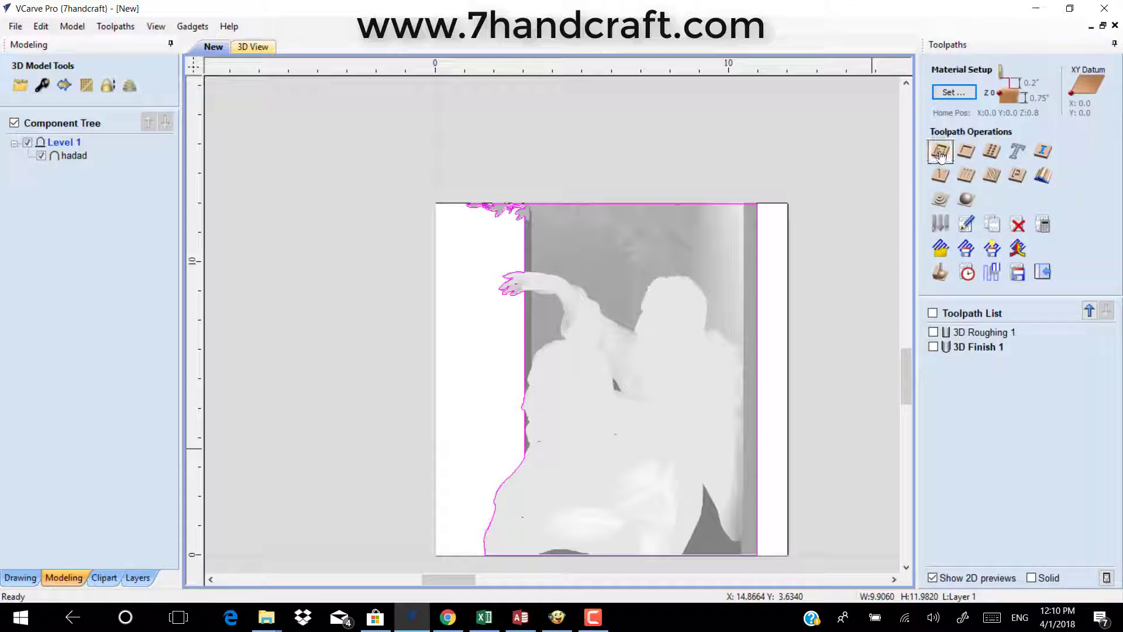
click(940, 150)
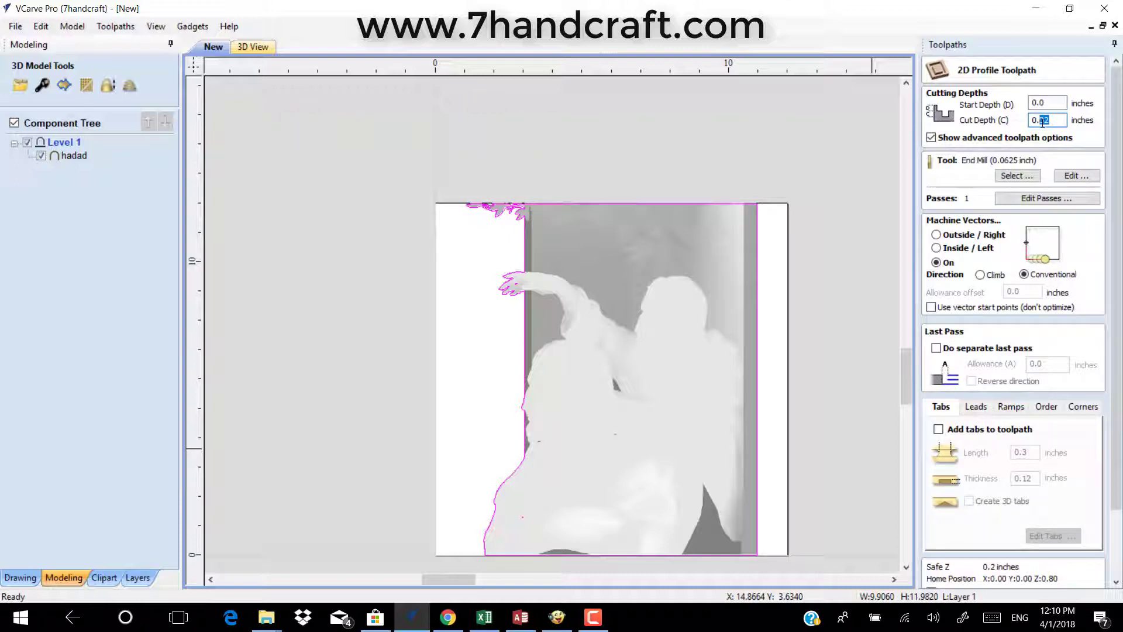
text(75)
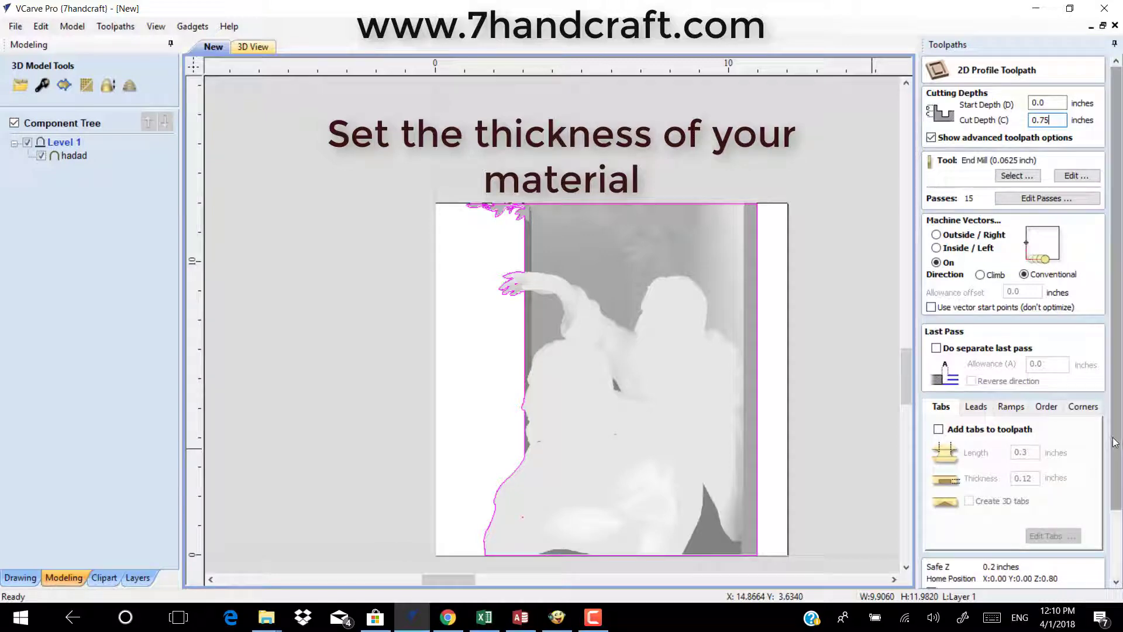
Enable tabs for the profile and place two on the boundary's straight right edge and three along its left edge
drag(1117, 441, 1119, 533)
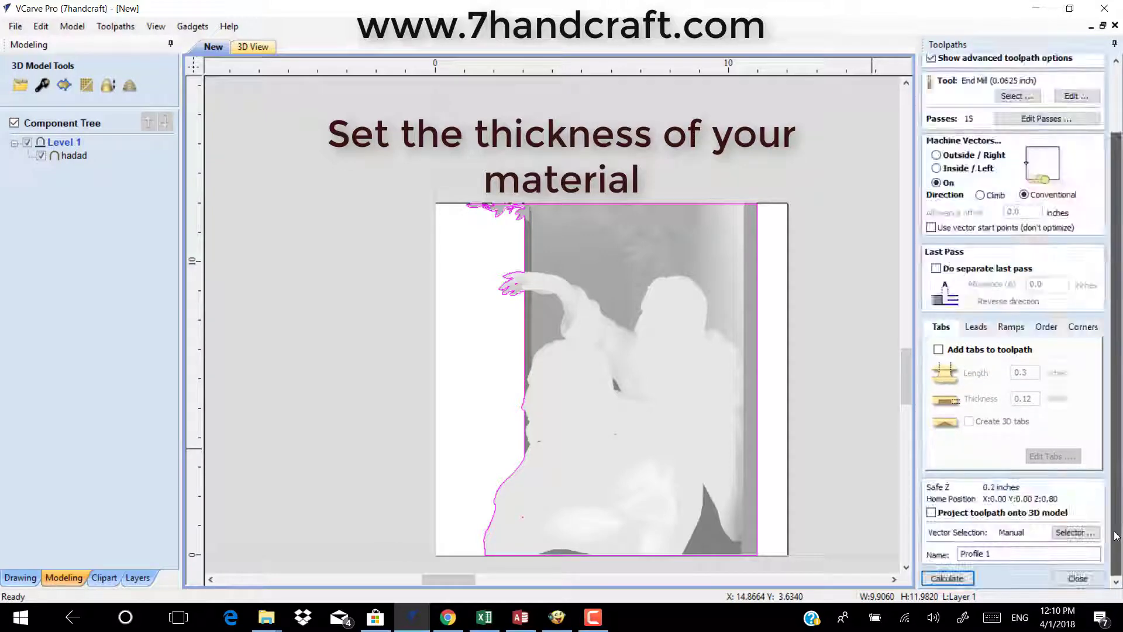
click(939, 350)
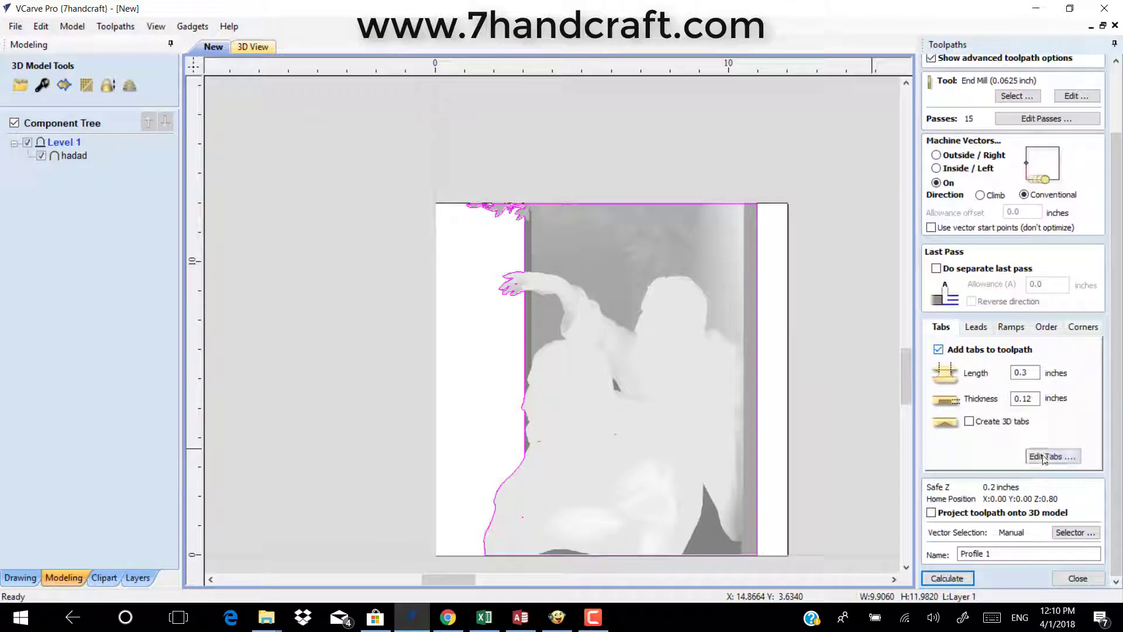
click(1053, 456)
click(758, 263)
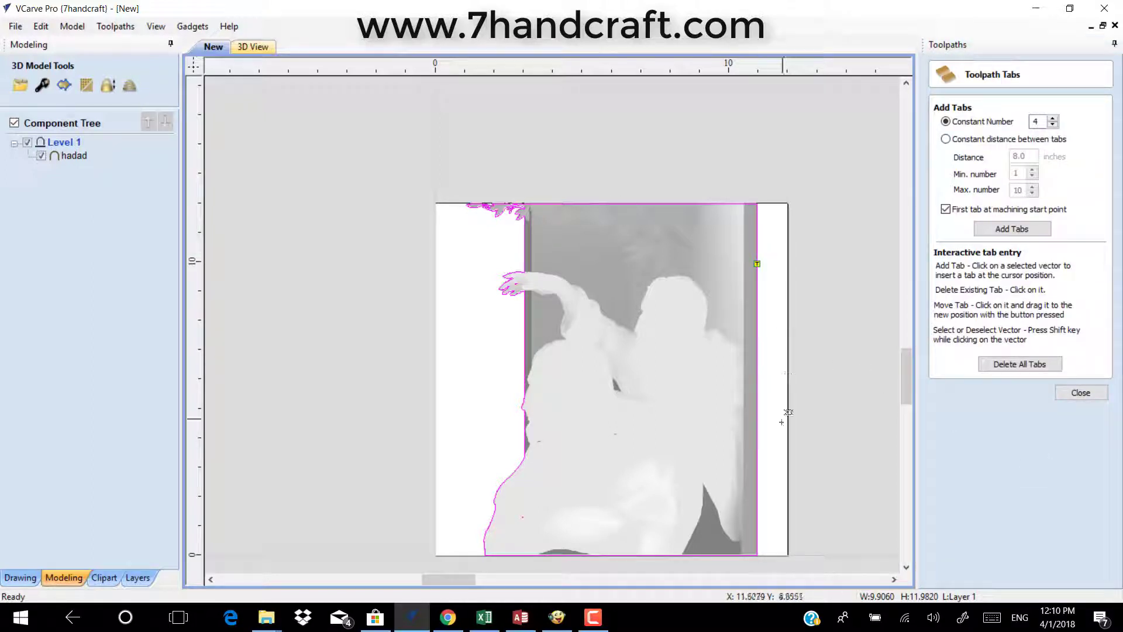
click(758, 454)
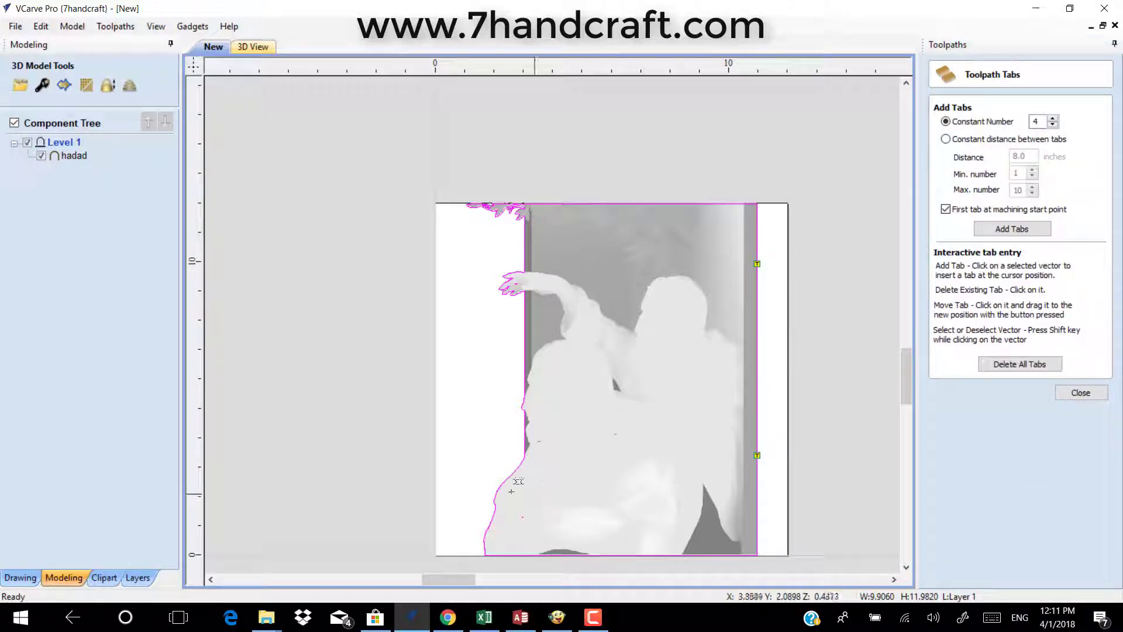
click(524, 326)
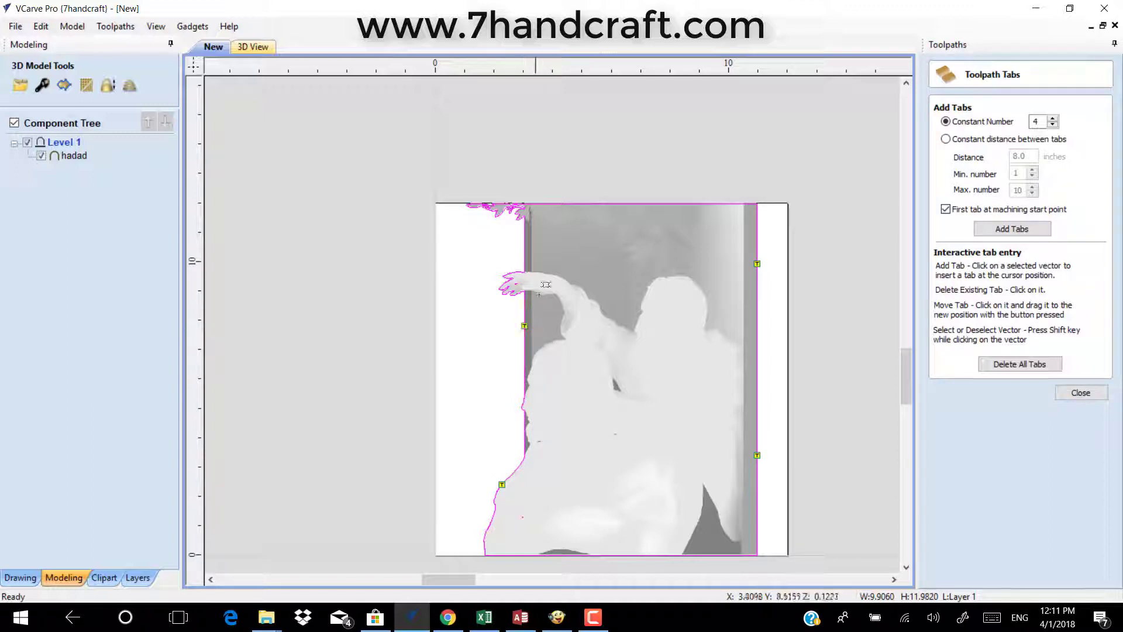
click(525, 240)
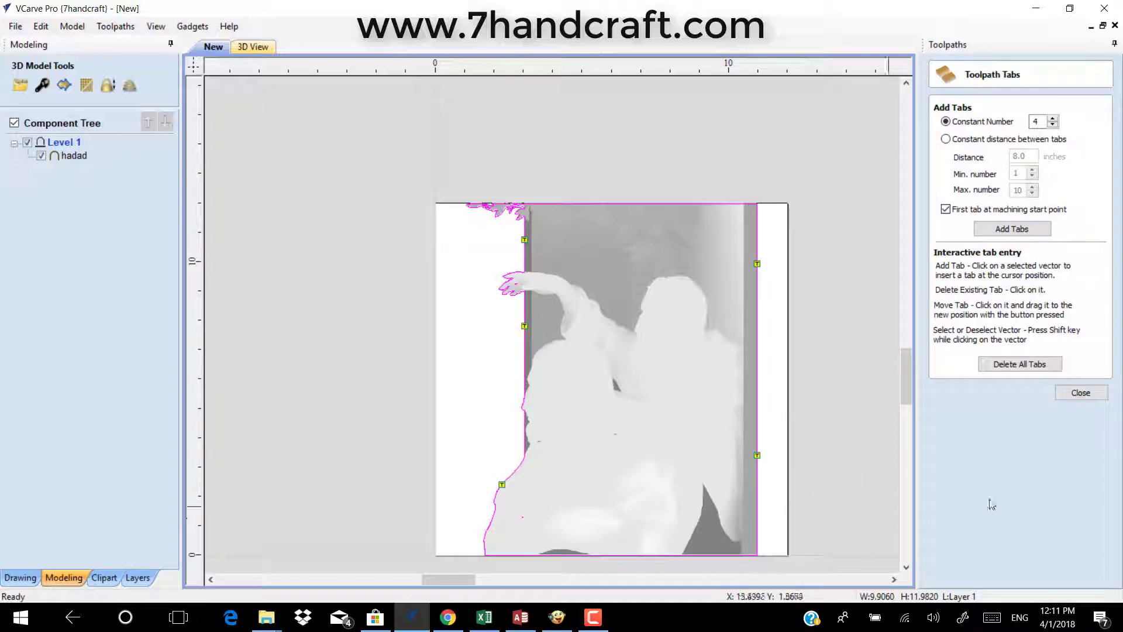
click(1089, 393)
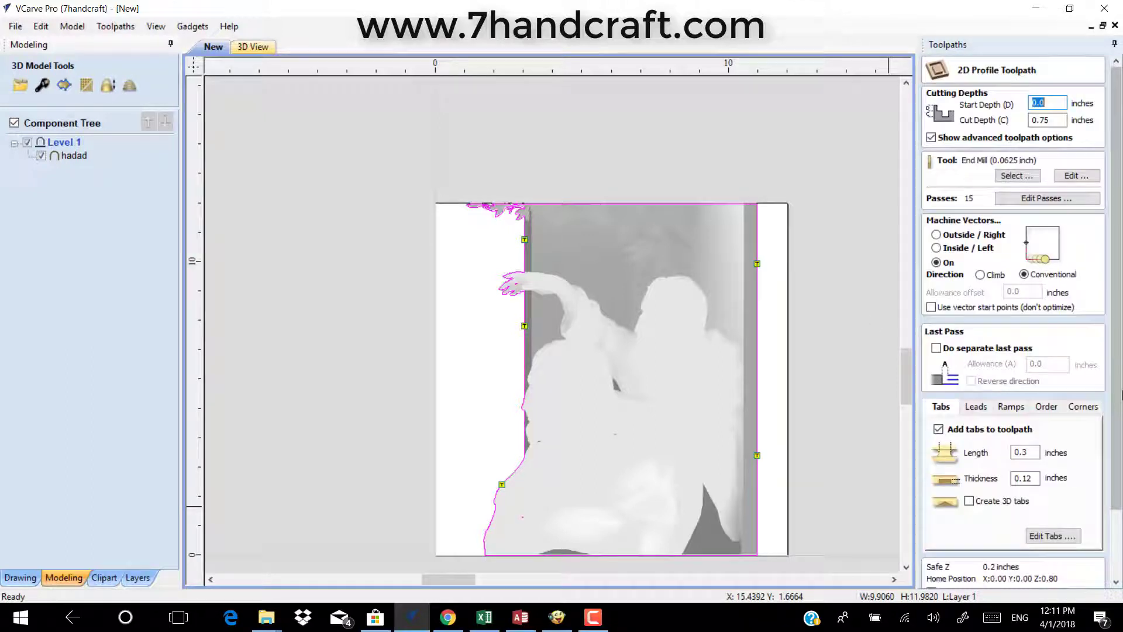
Set the tab thickness to 0.2 inches, then calculate the profile toolpath and preview all toolpaths in 3D
scroll(1117, 399, down, 3)
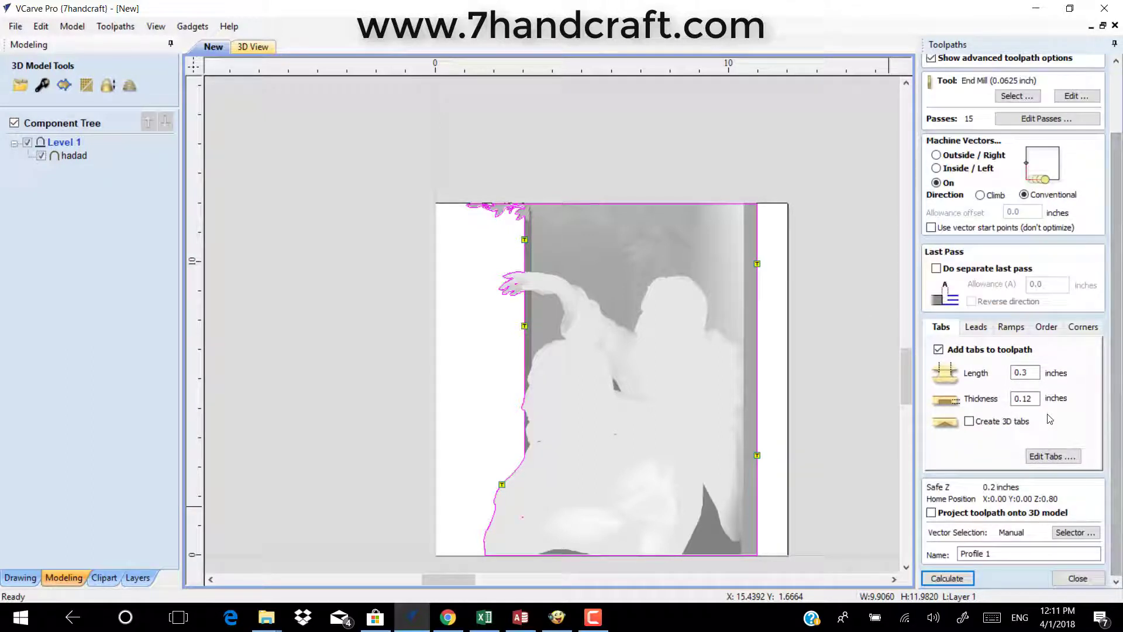
drag(1036, 399, 1021, 399)
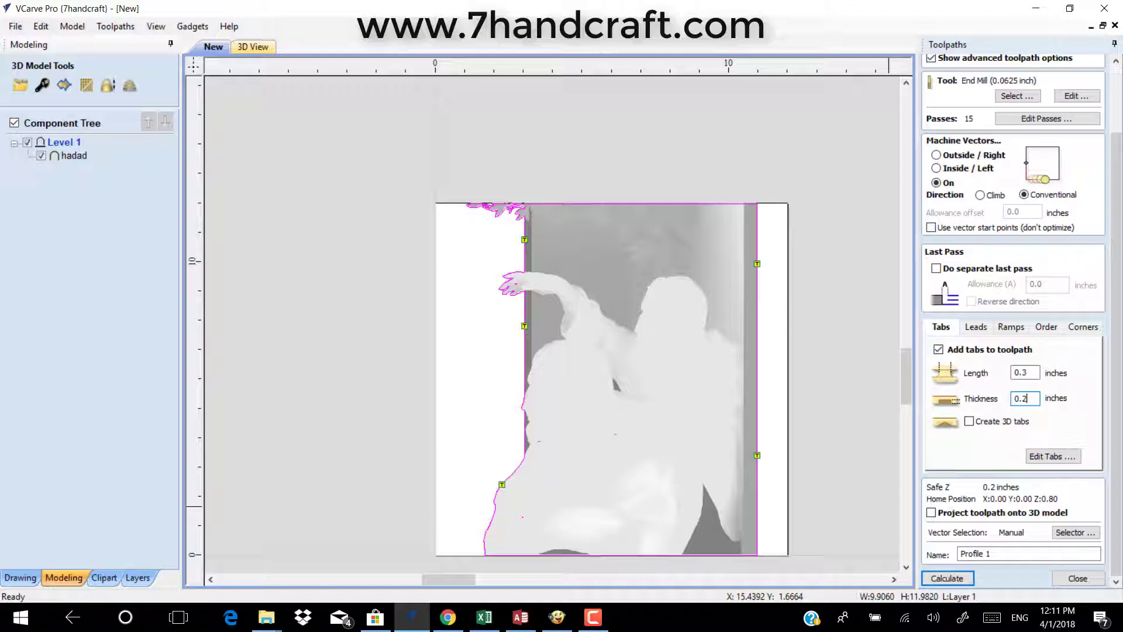
click(956, 579)
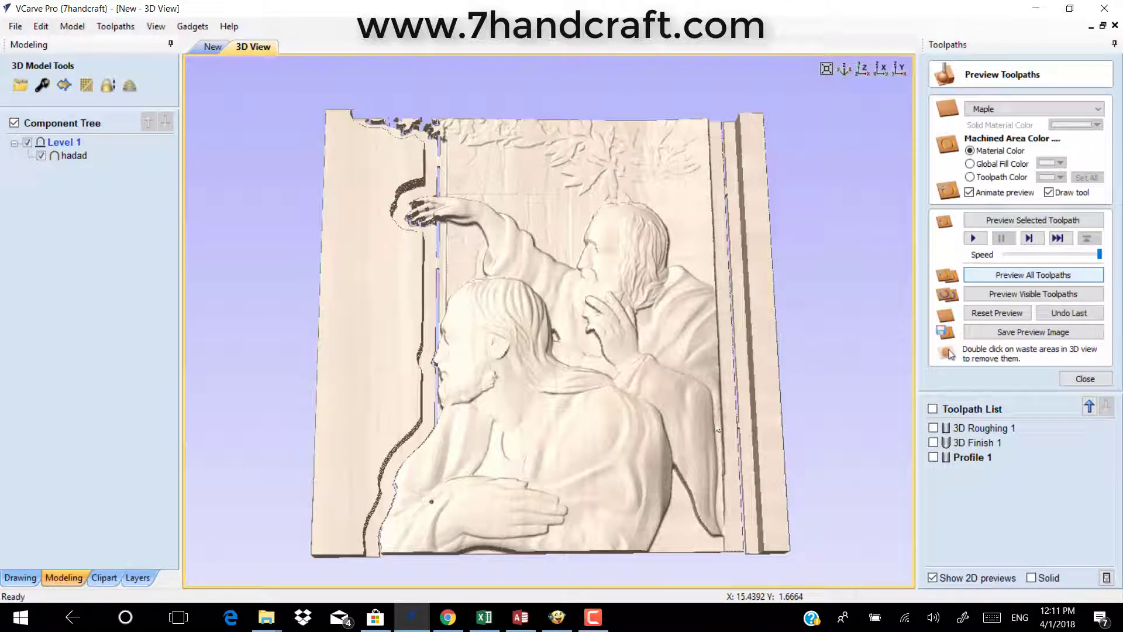
drag(410, 304, 365, 351)
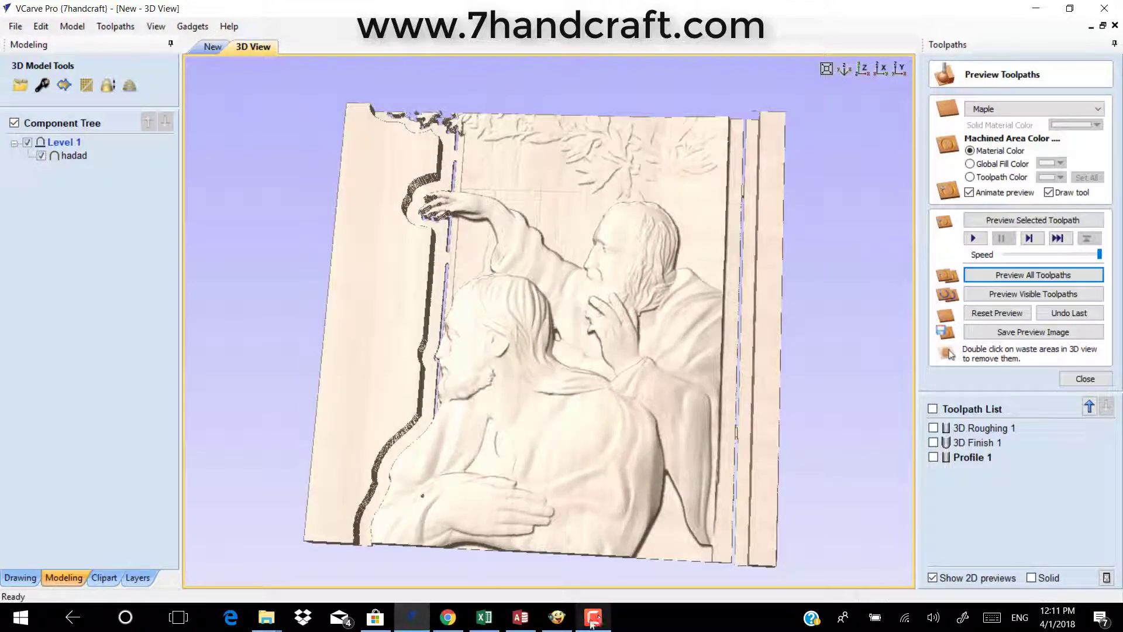
drag(637, 514, 749, 422)
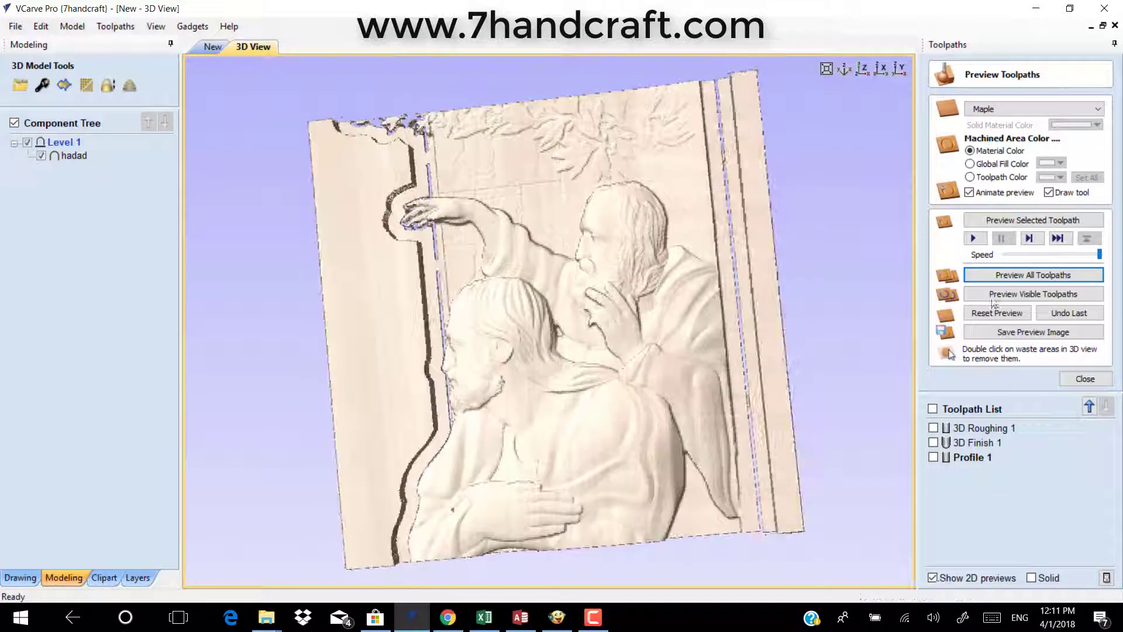
Show the machined area of the preview in a reddish-brown global fill color and inspect the relief
click(969, 165)
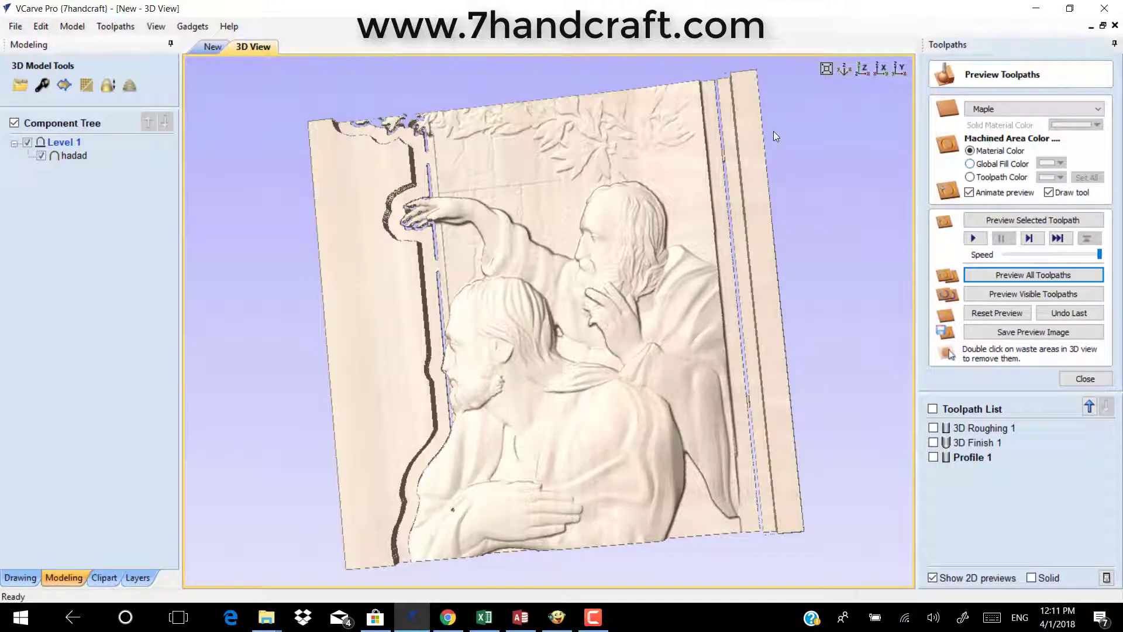
drag(606, 433, 555, 410)
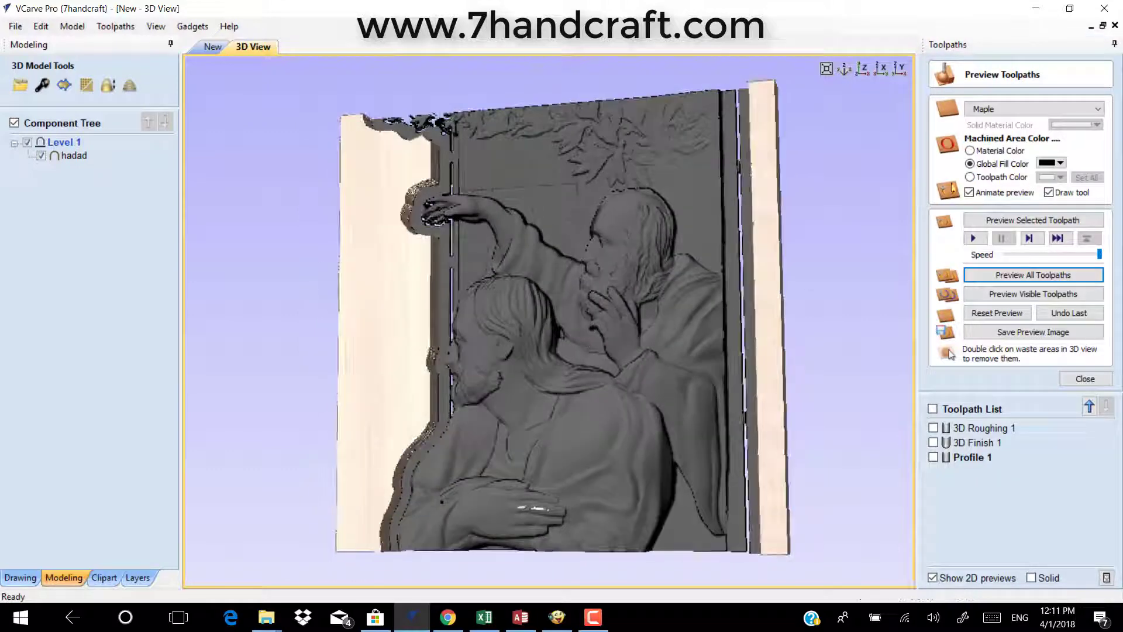
click(1061, 164)
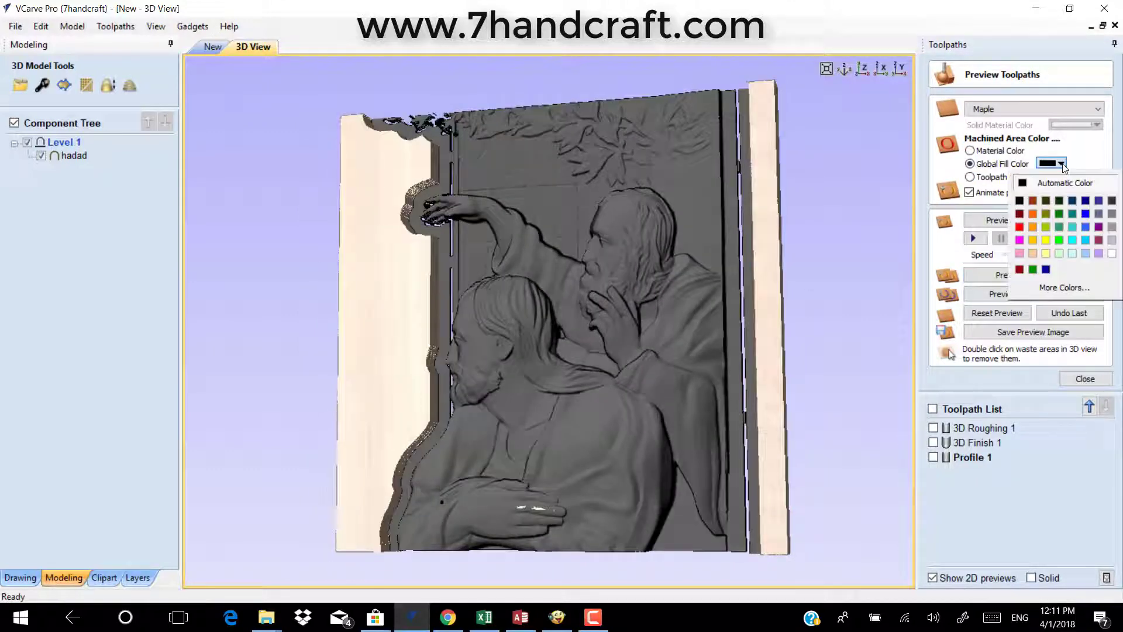
click(1033, 203)
drag(627, 268, 635, 435)
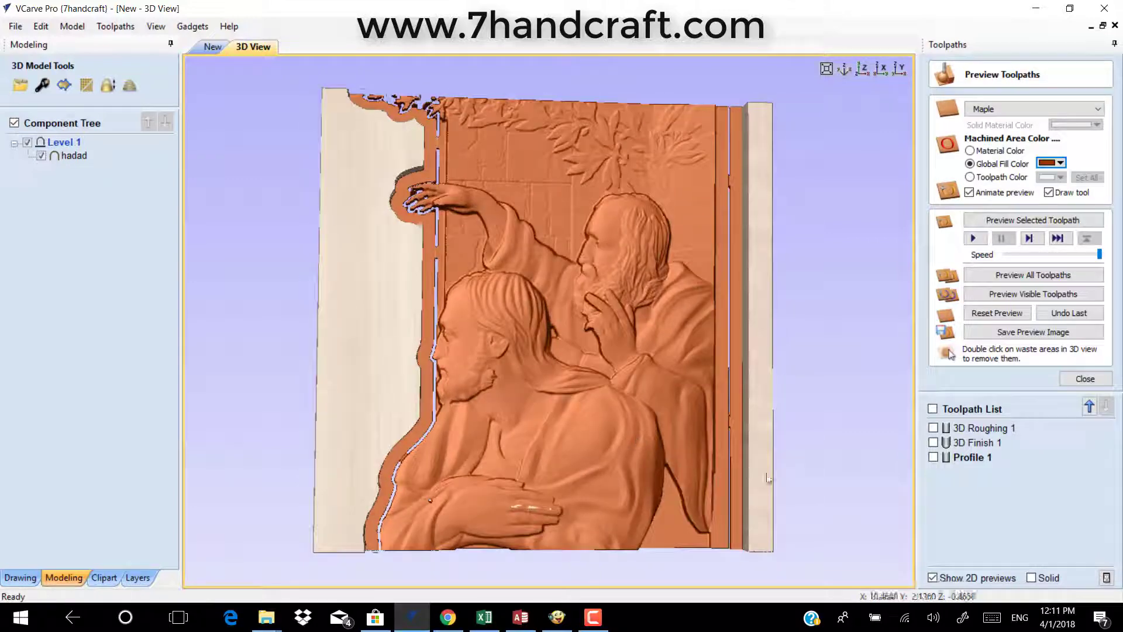
Reopen the Profile 1 toolpath, turn off its tabs and recalculate it
click(1085, 379)
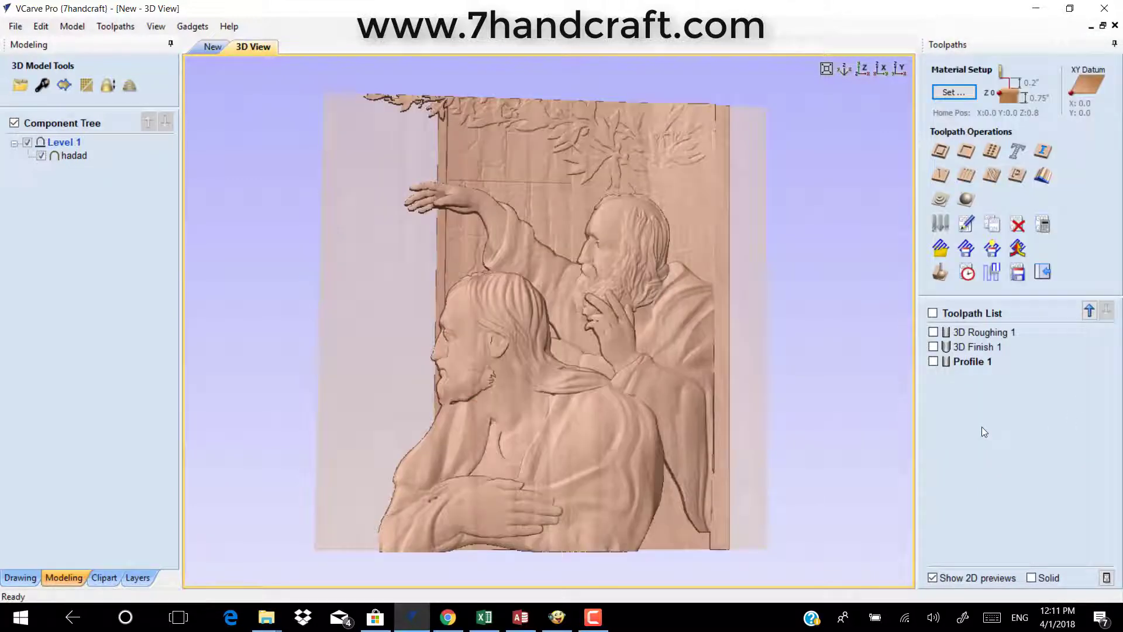
double_click(970, 362)
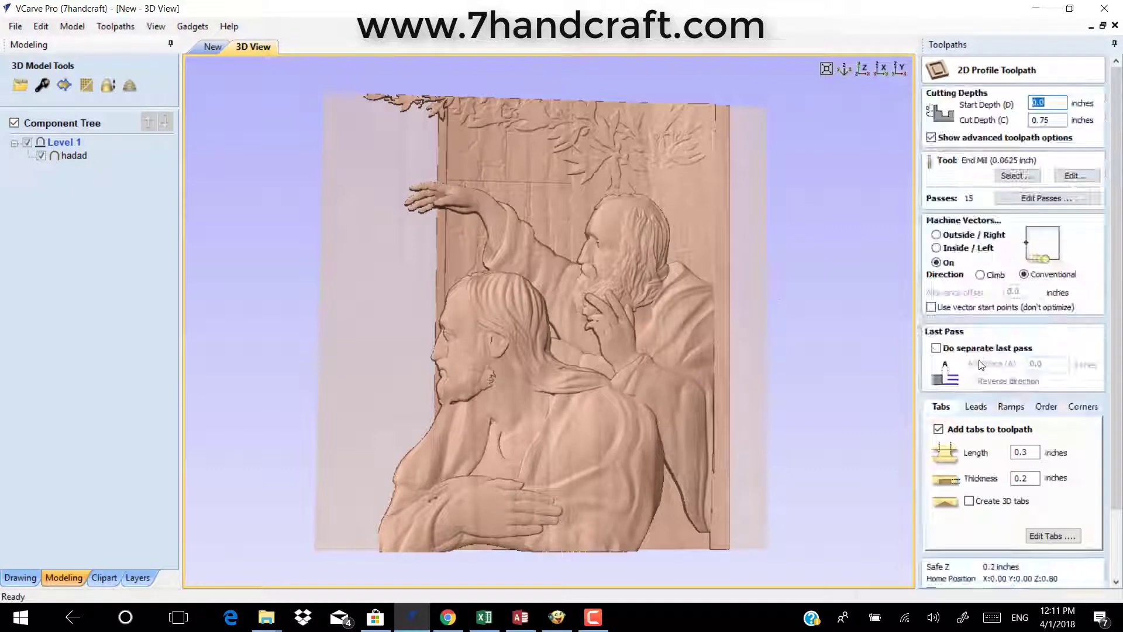
click(938, 431)
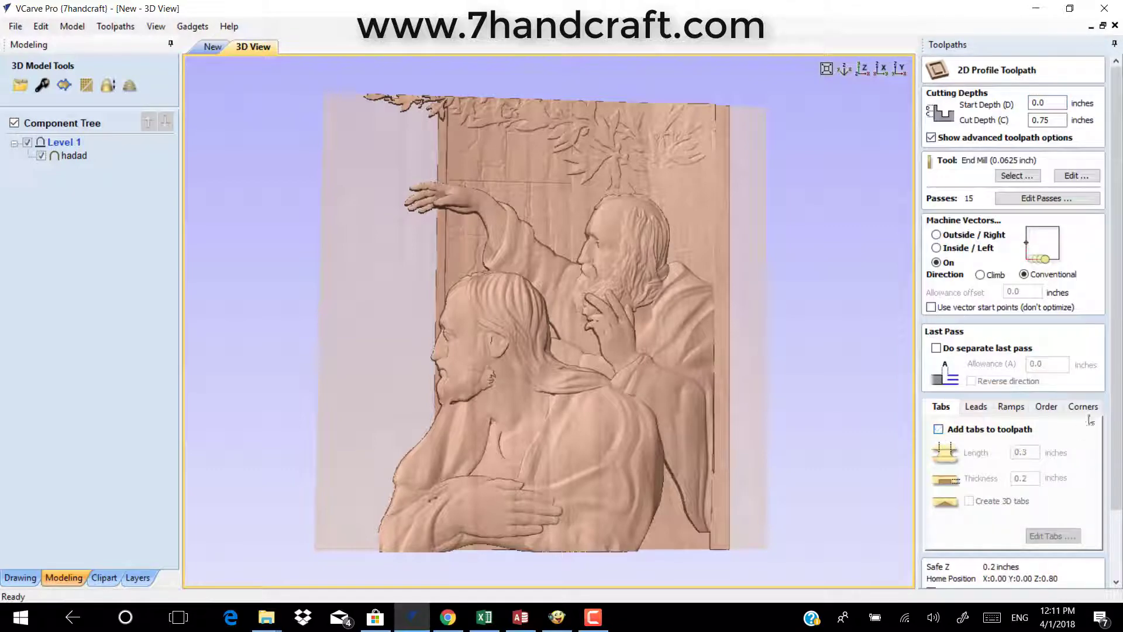
drag(1114, 416, 1114, 480)
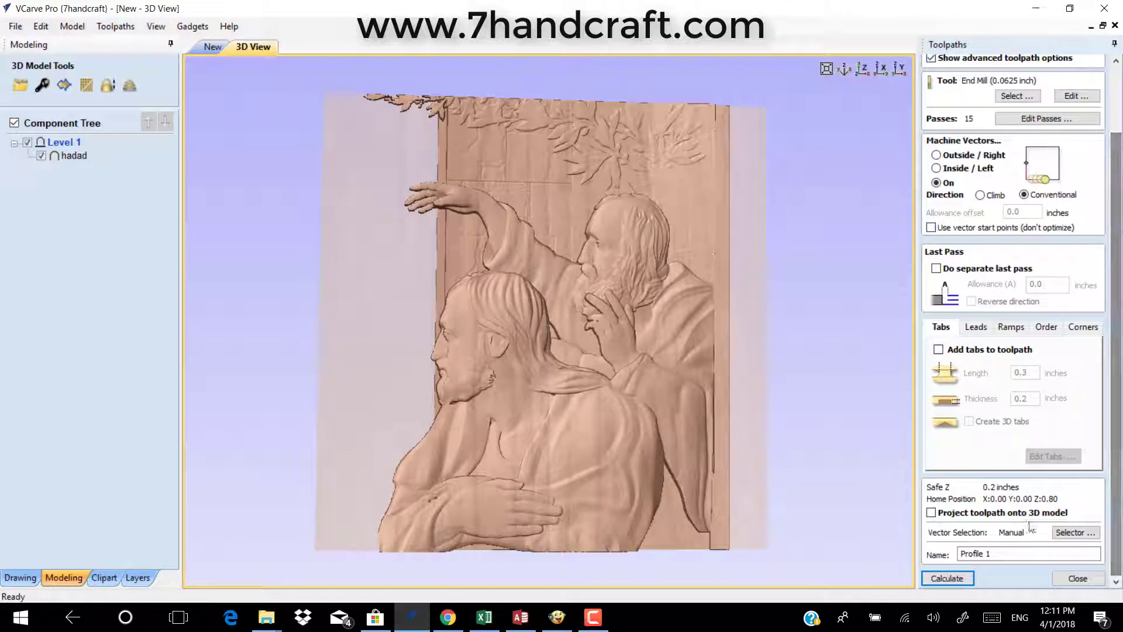
click(947, 578)
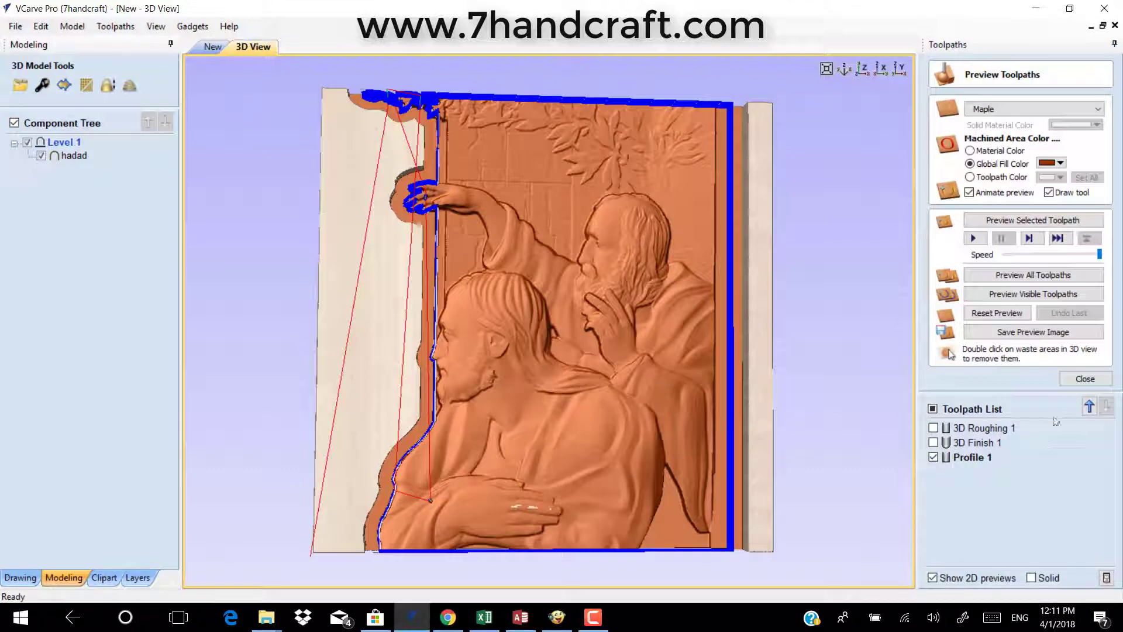
Preview all toolpaths with the recalculated profile and remove the waste material on both sides of the relief
click(1085, 379)
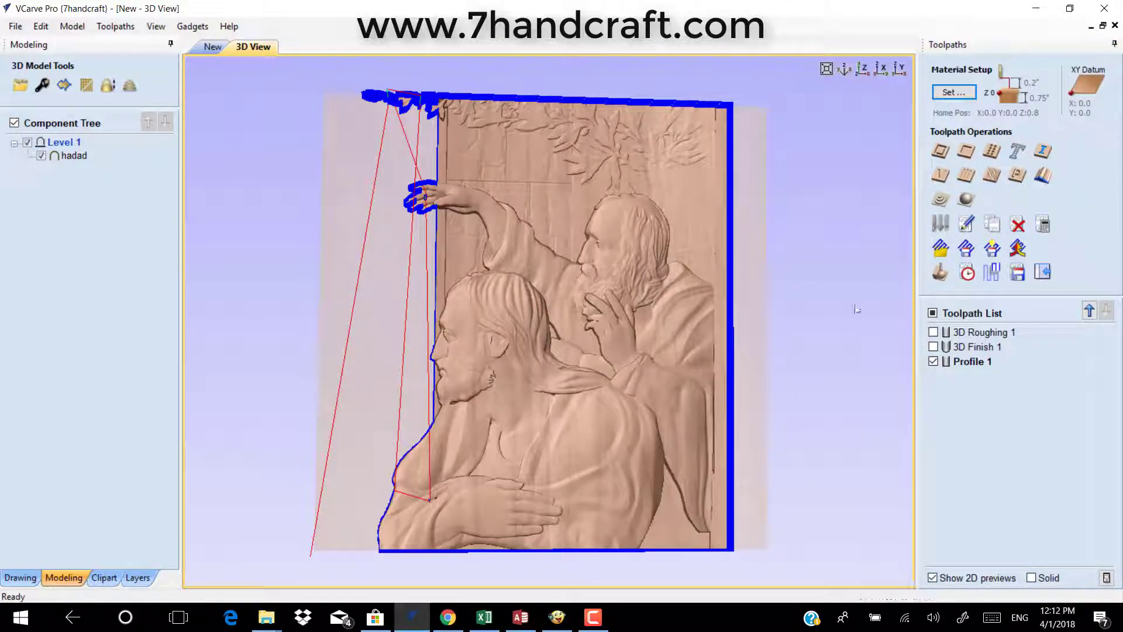
click(940, 272)
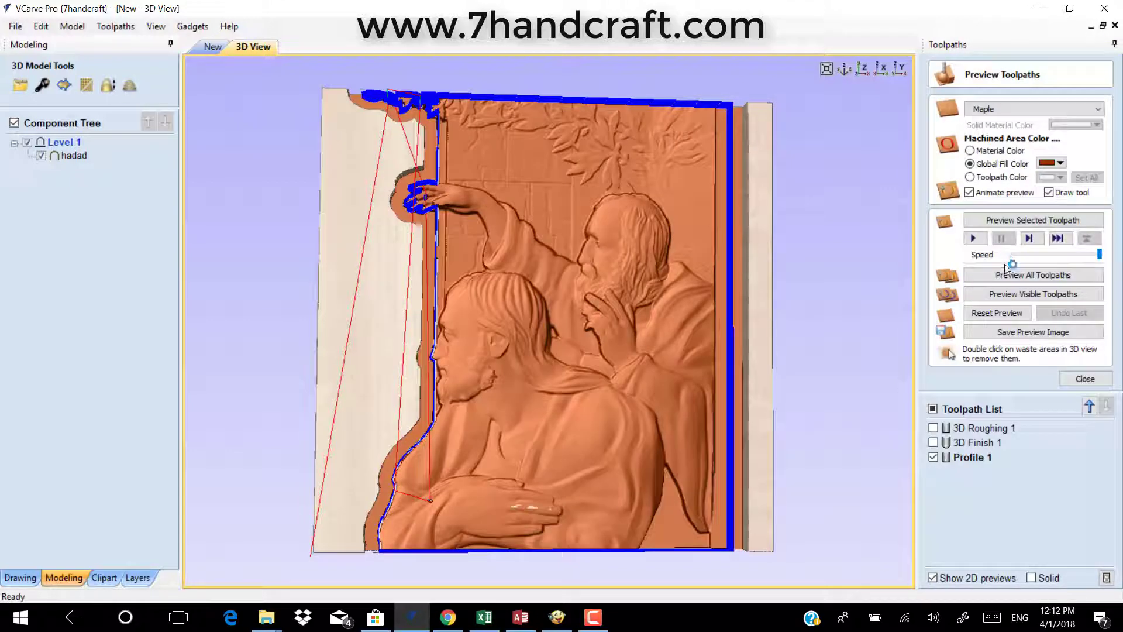
click(1007, 274)
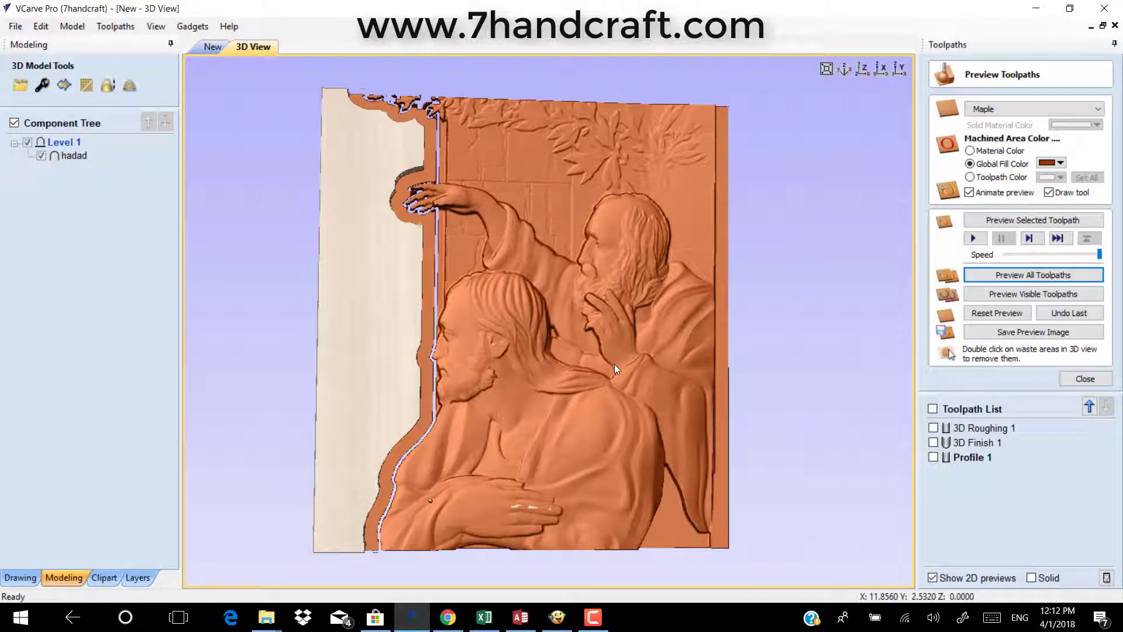
double_click(286, 299)
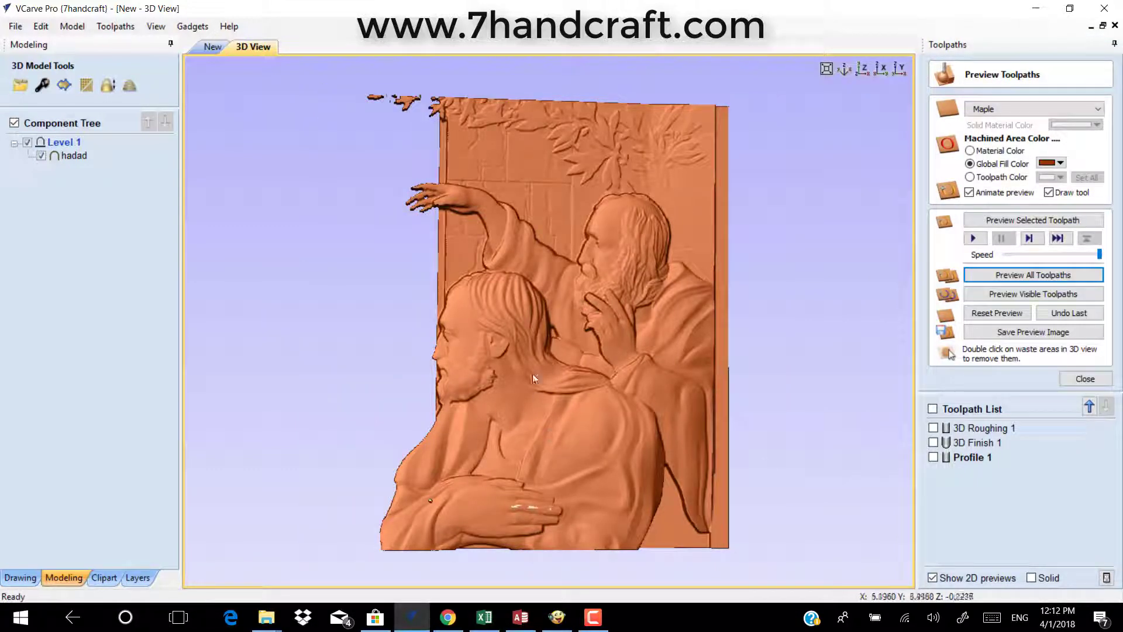
Examine the cut-out relief in 3D from slightly different angles, then close the toolpath preview
drag(482, 305, 506, 366)
drag(634, 314, 543, 462)
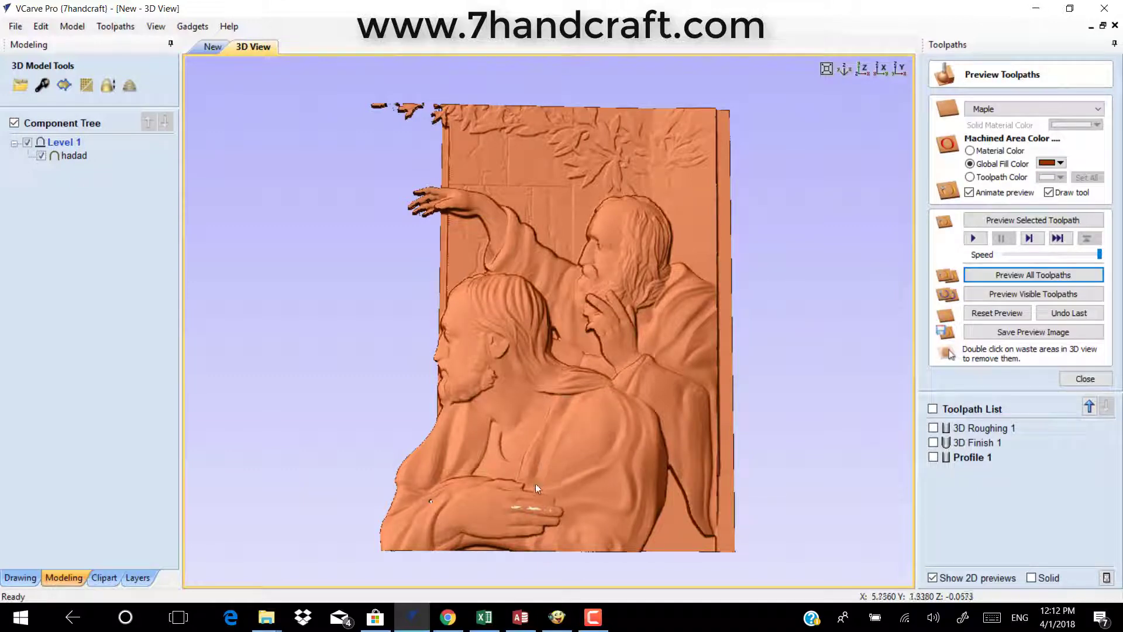
drag(535, 483, 655, 368)
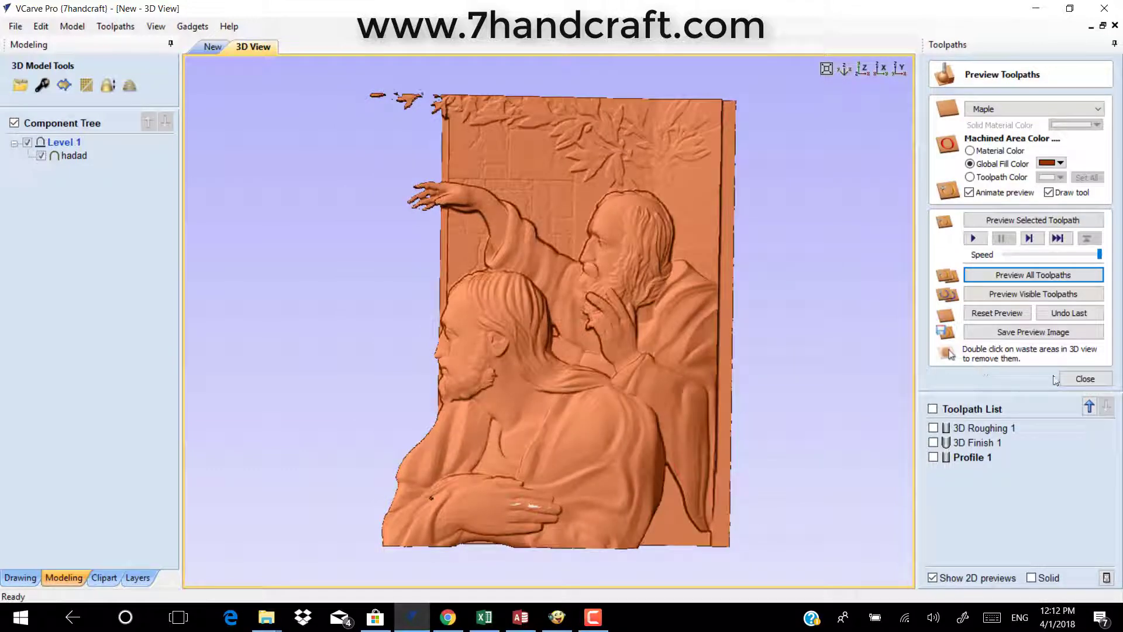
click(1085, 379)
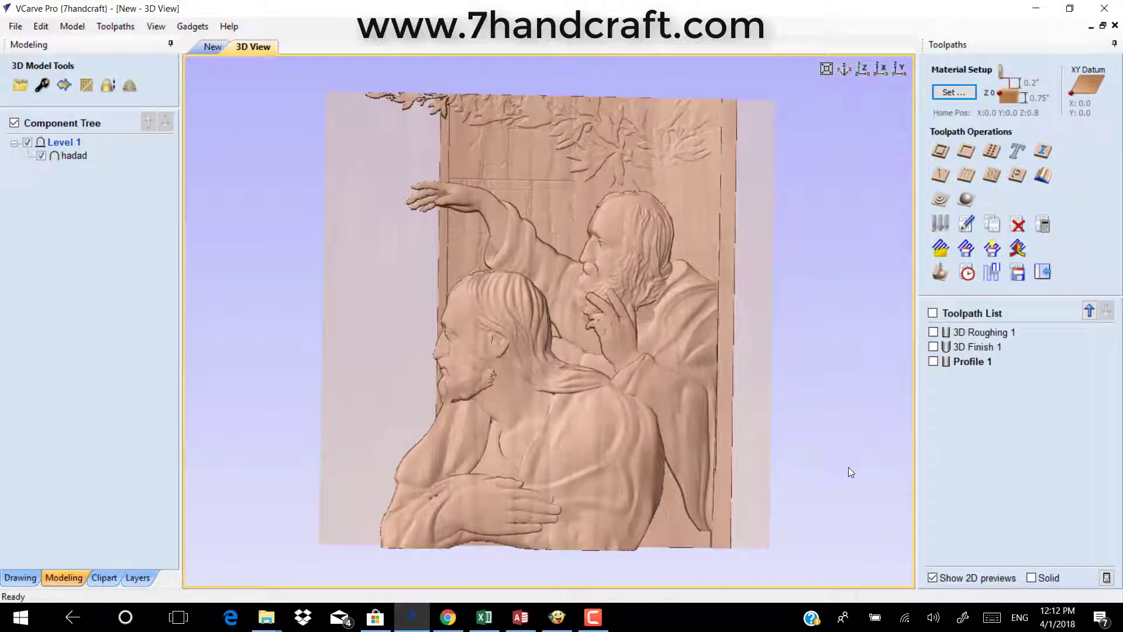
click(594, 617)
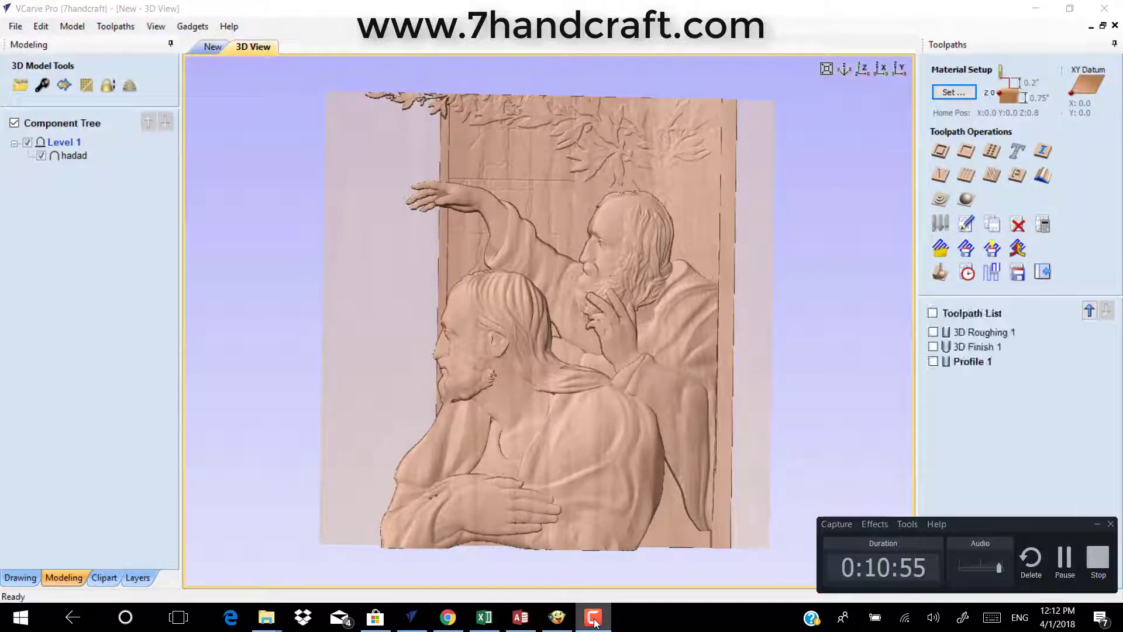